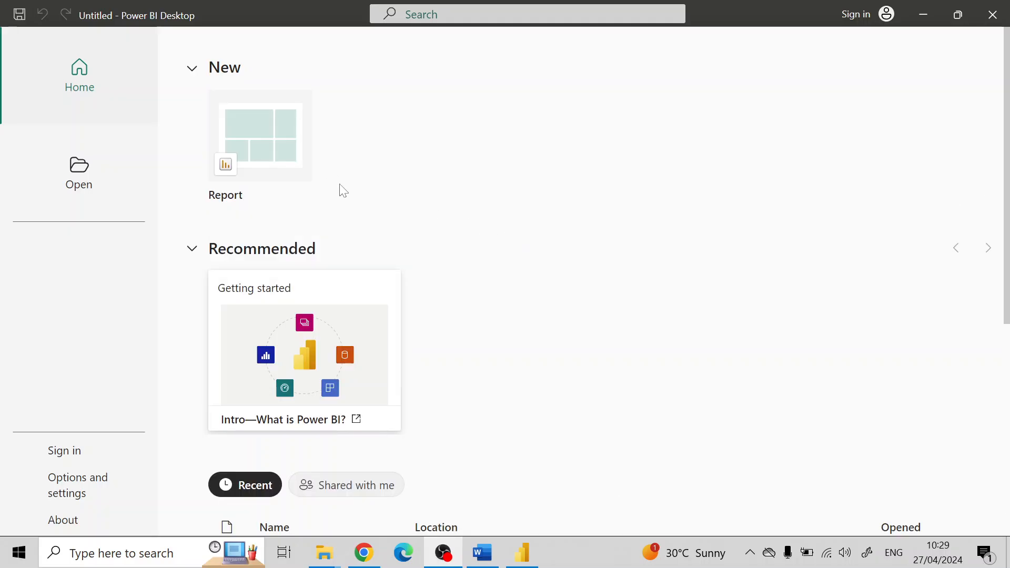
- Create a new blank report
click(260, 136)
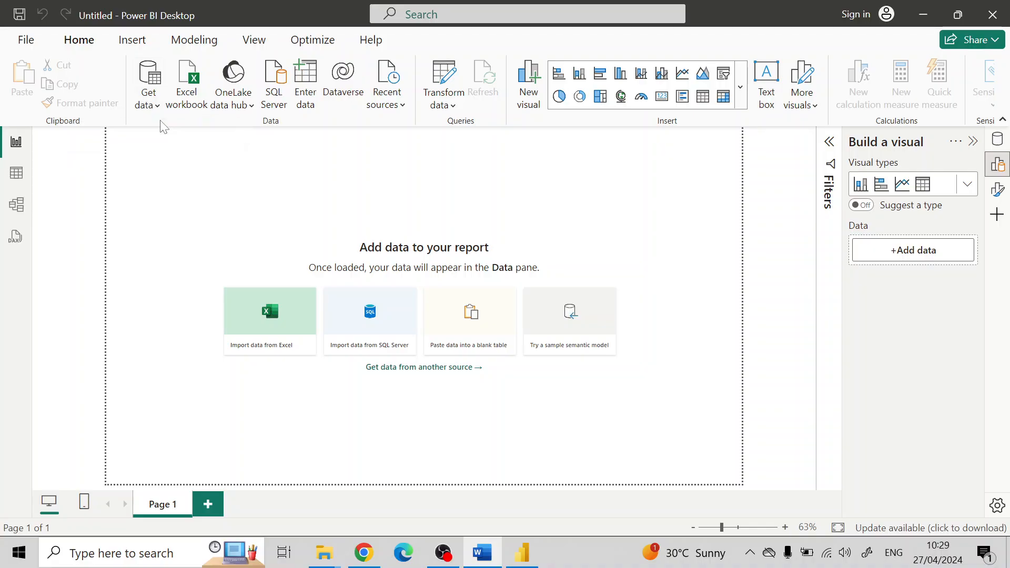
click(147, 110)
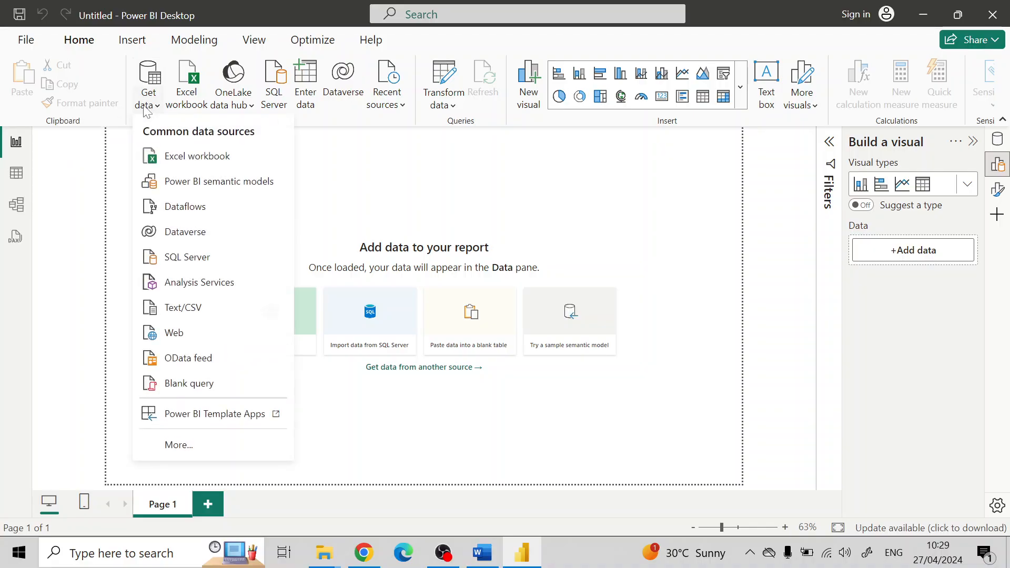
click(184, 156)
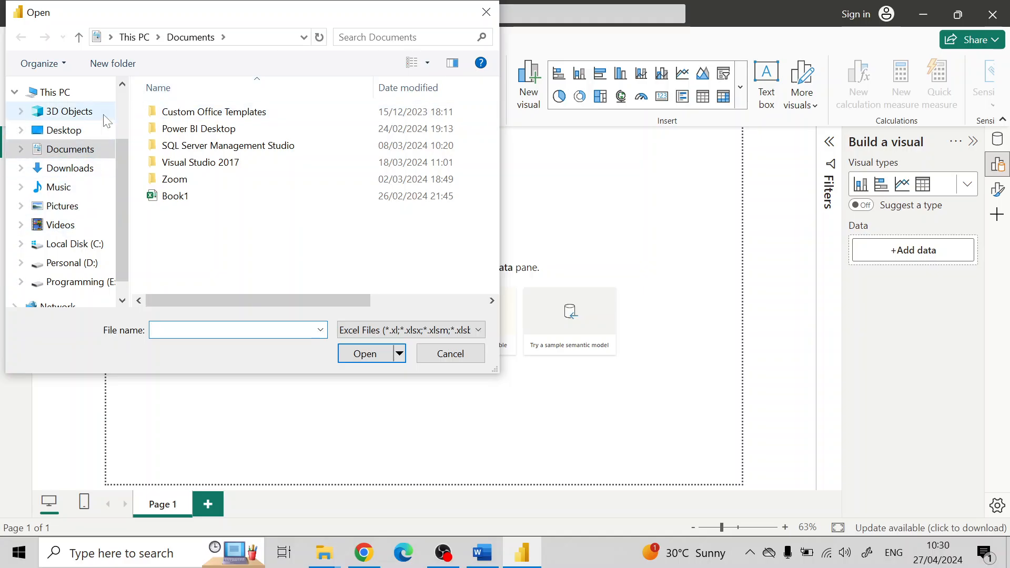
scroll(109, 244, down, 1)
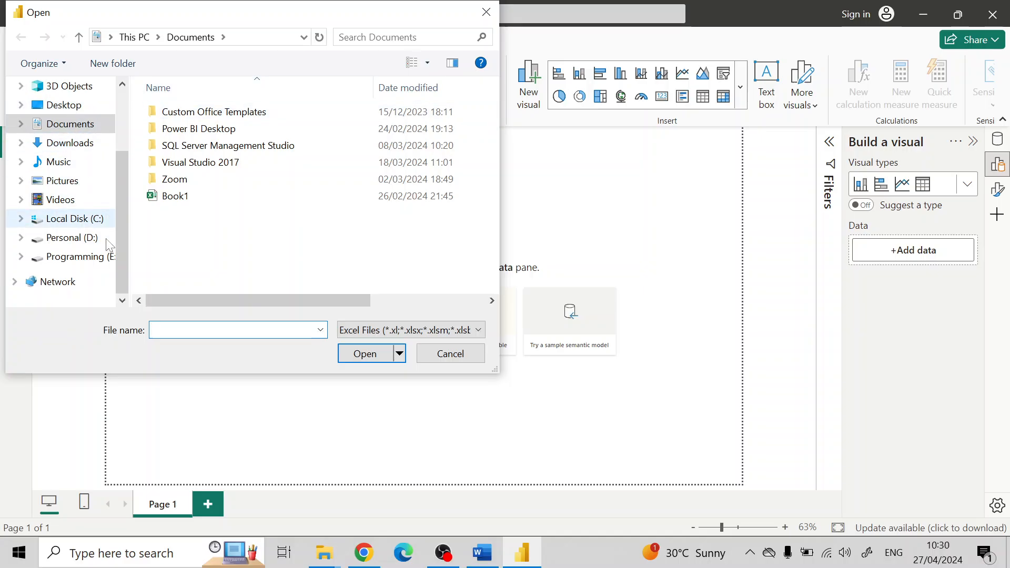
click(445, 356)
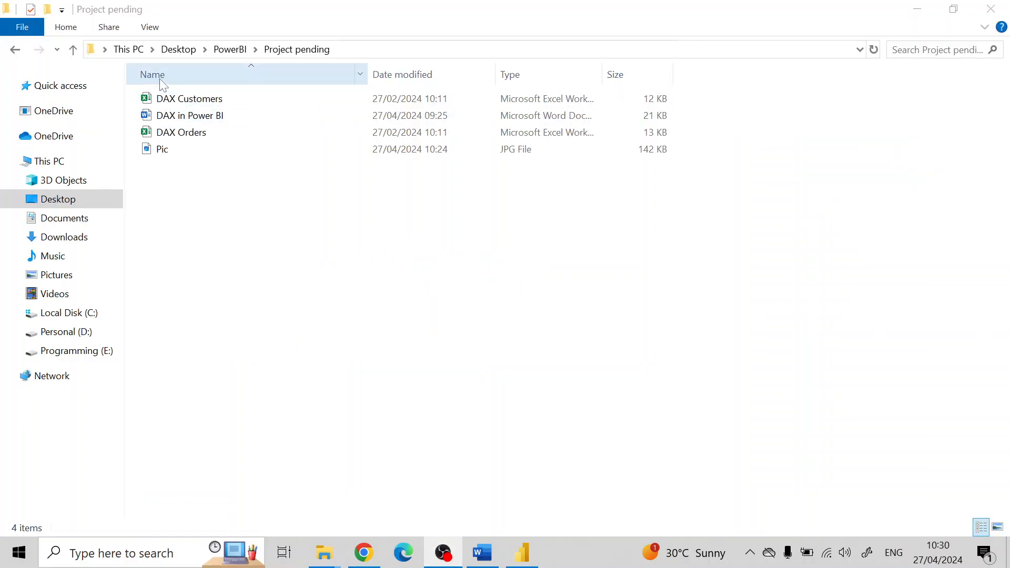
- Look over the DAX Customers and DAX Orders workbooks in the Project pending folder
click(164, 99)
click(205, 133)
click(283, 259)
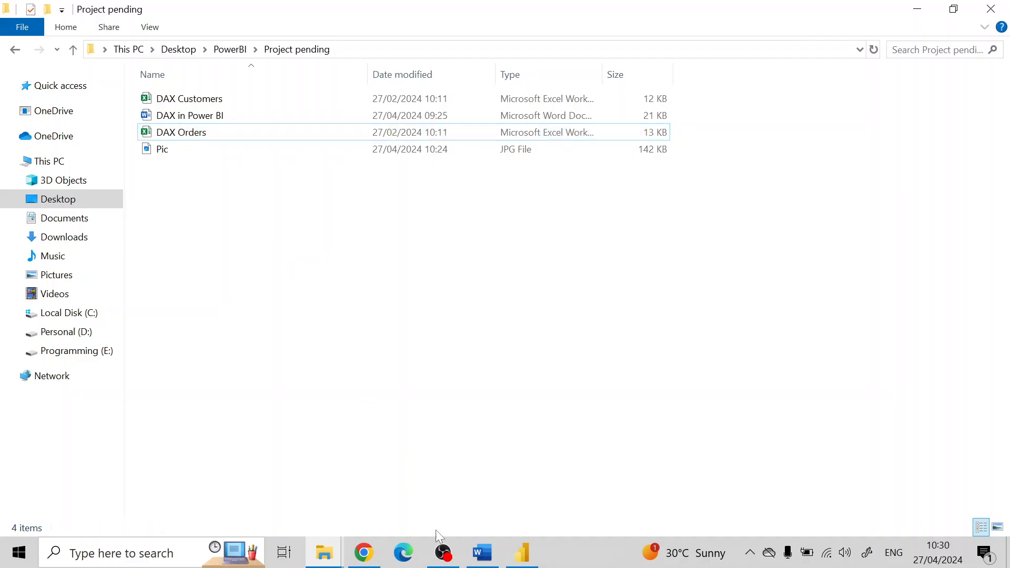
- Switch back to Power BI Desktop and open the DAX Orders workbook from the Desktop's Project pending folder as an Excel data source
click(522, 552)
click(132, 88)
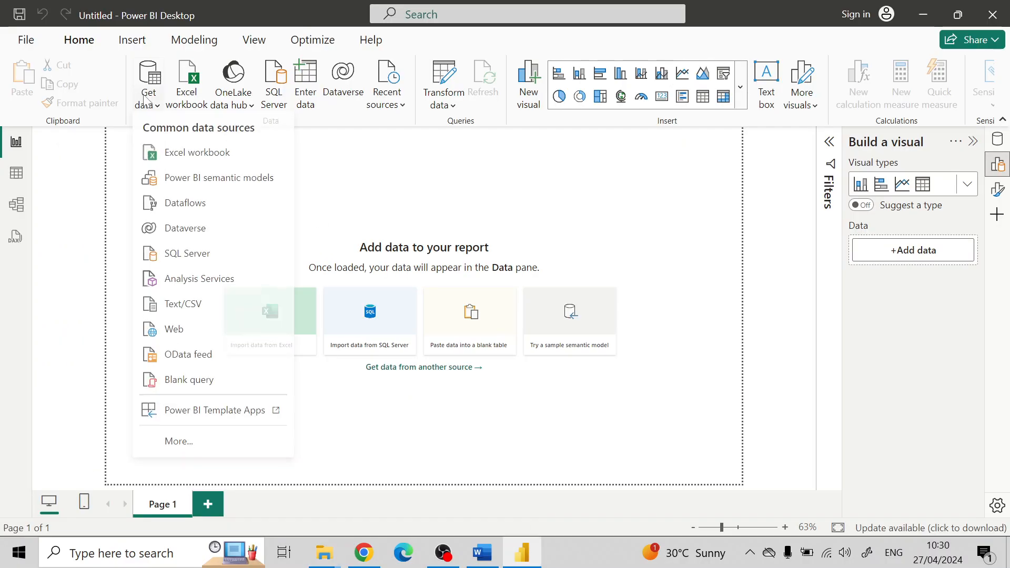
click(227, 156)
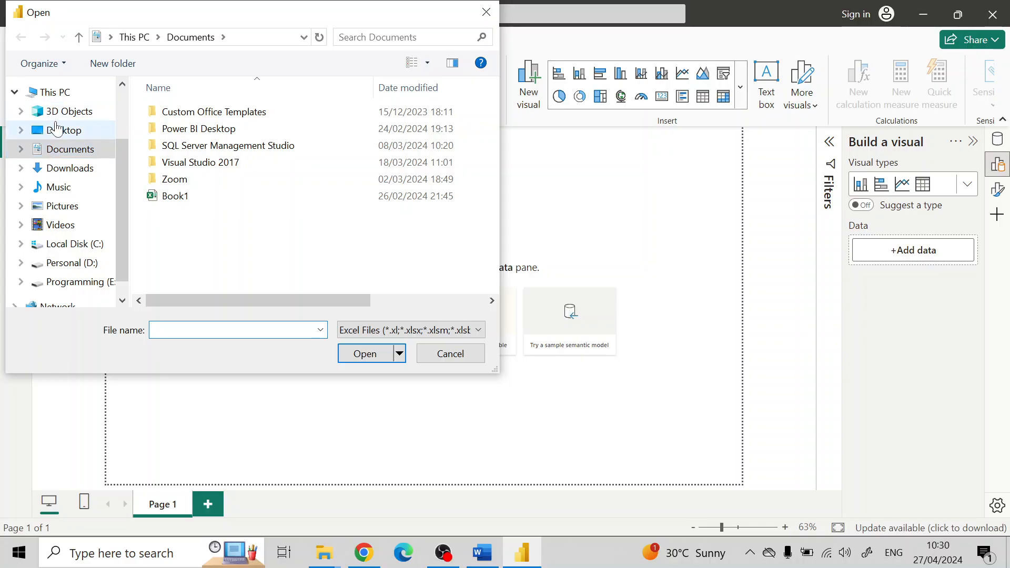
click(58, 131)
double_click(274, 159)
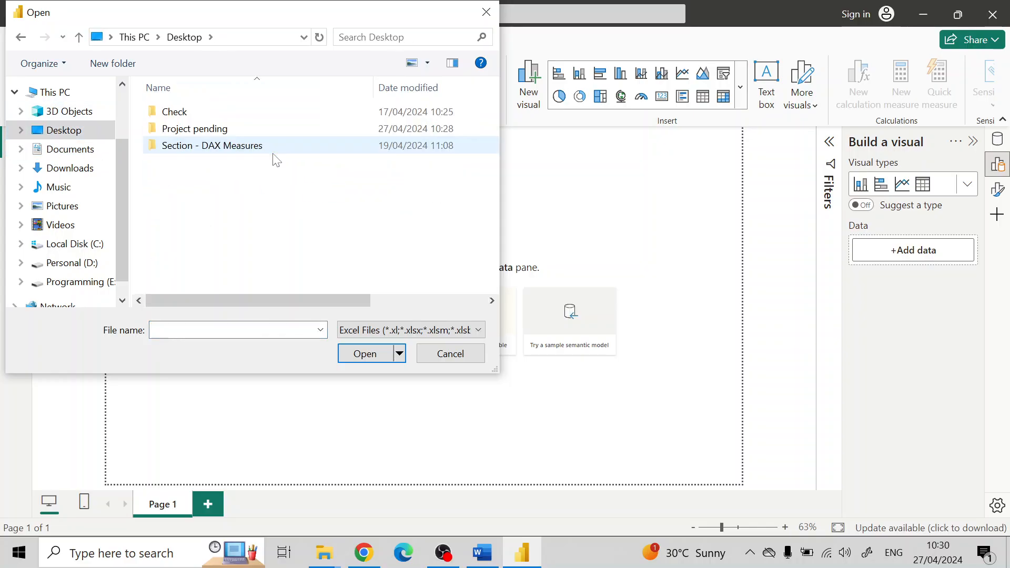
double_click(196, 132)
click(195, 129)
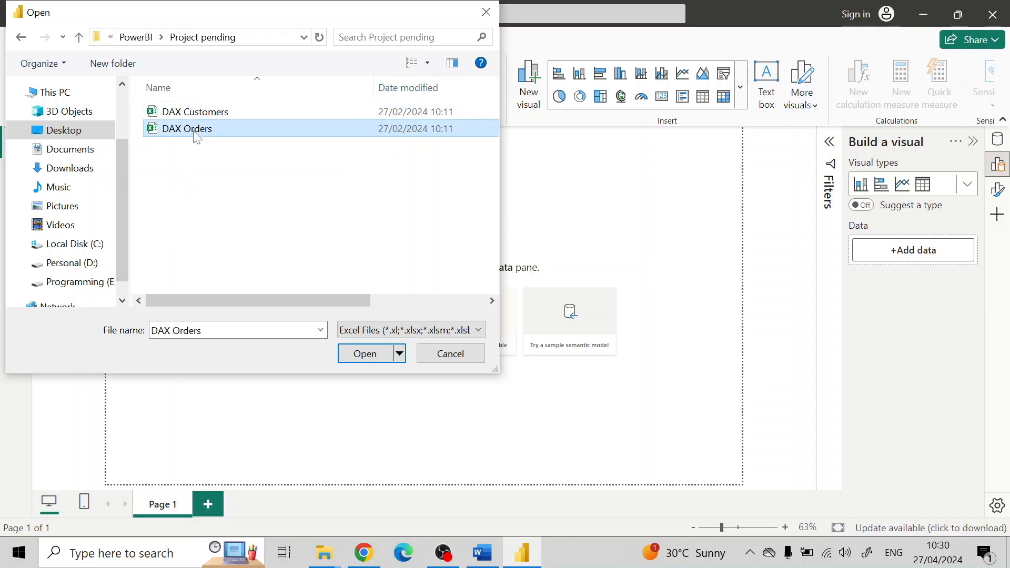
click(367, 355)
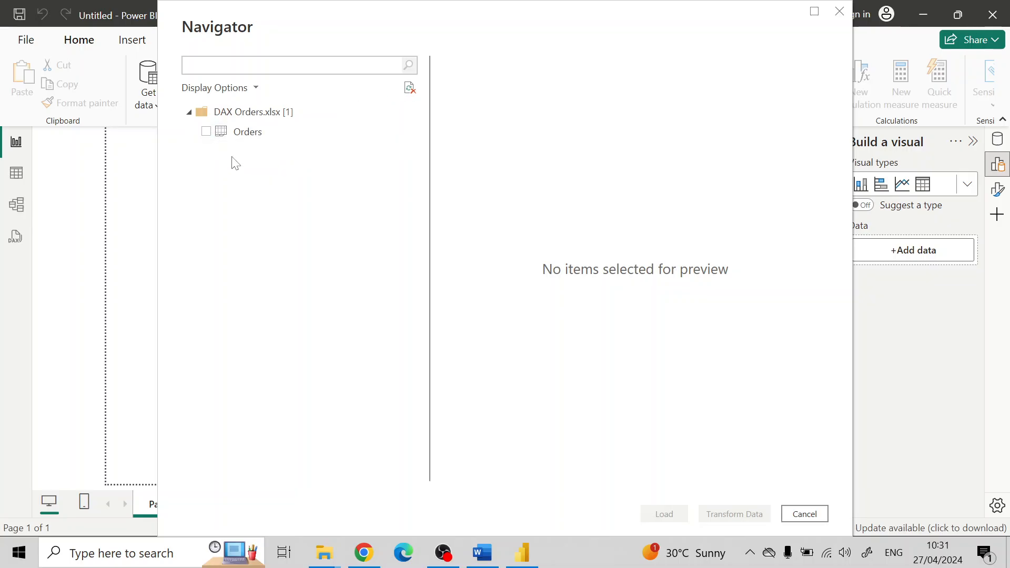
- Load the Orders table from the DAX Orders workbook into the report
click(206, 132)
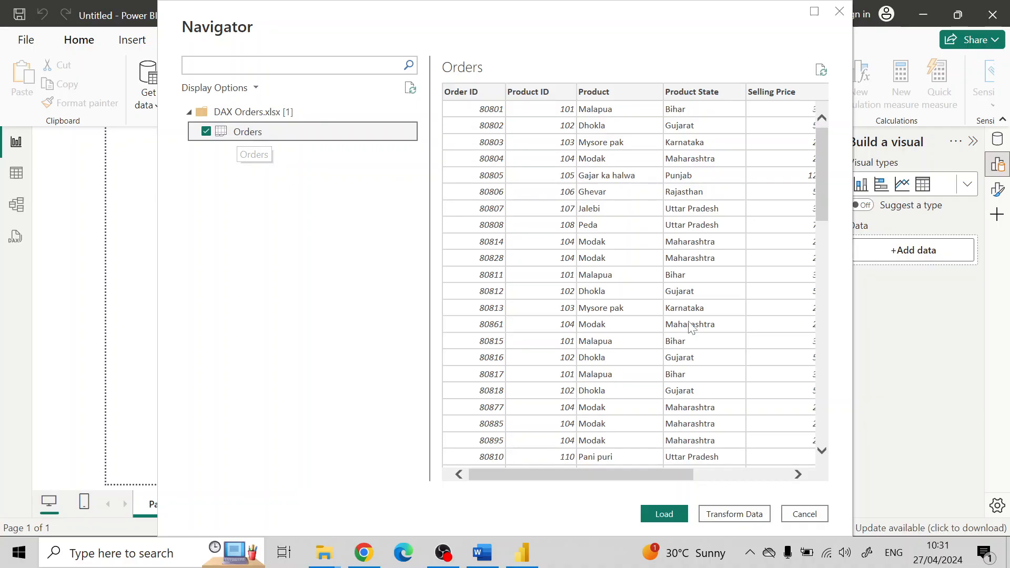
click(664, 514)
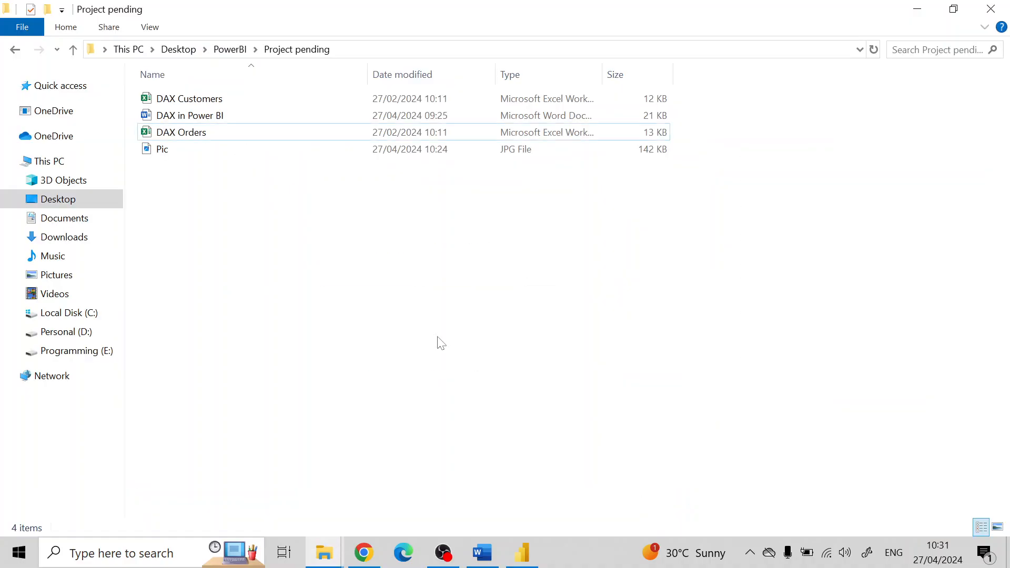
click(525, 555)
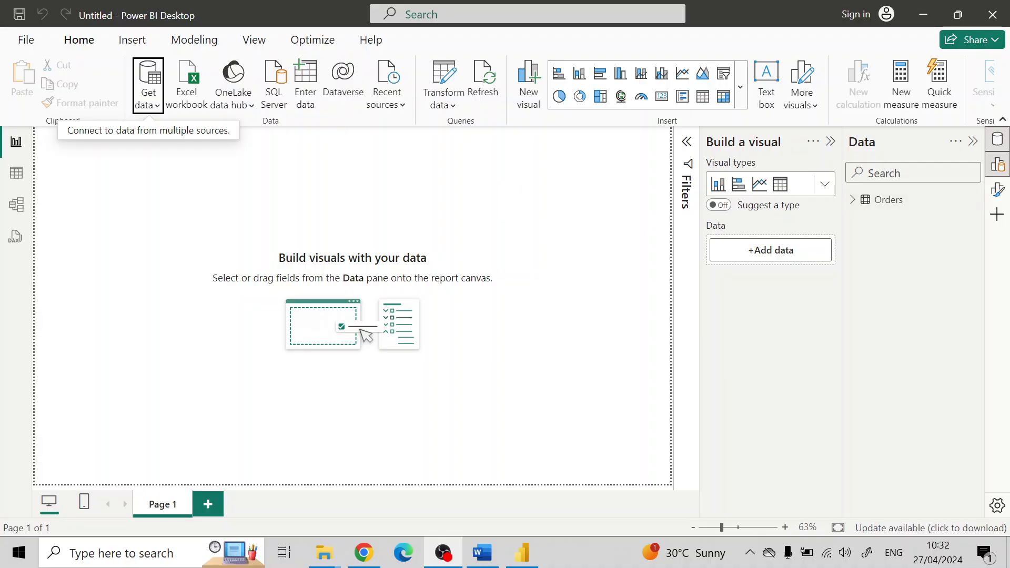
- Examine the list of fields in the loaded Orders table
click(996, 149)
click(996, 149)
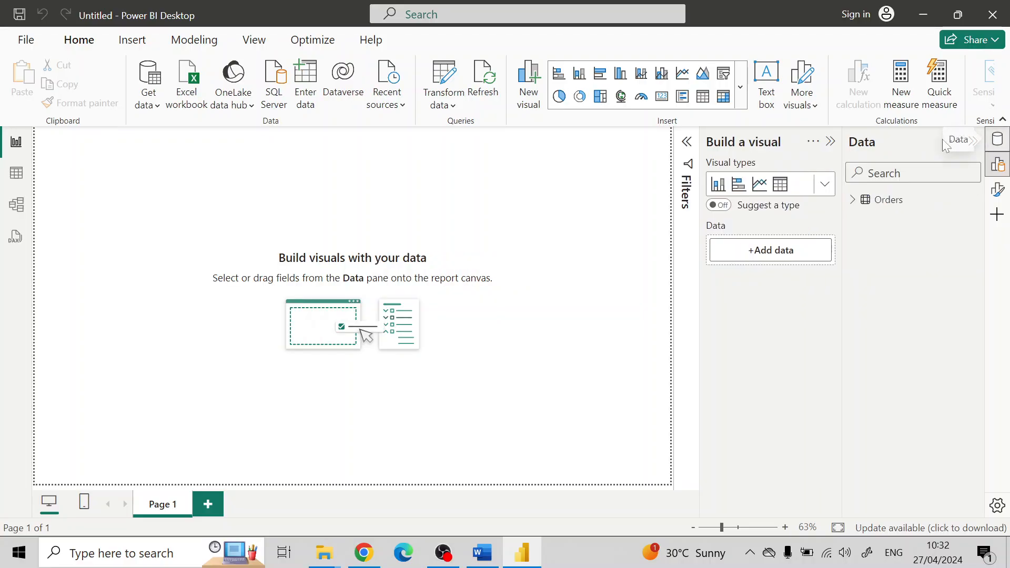
click(855, 201)
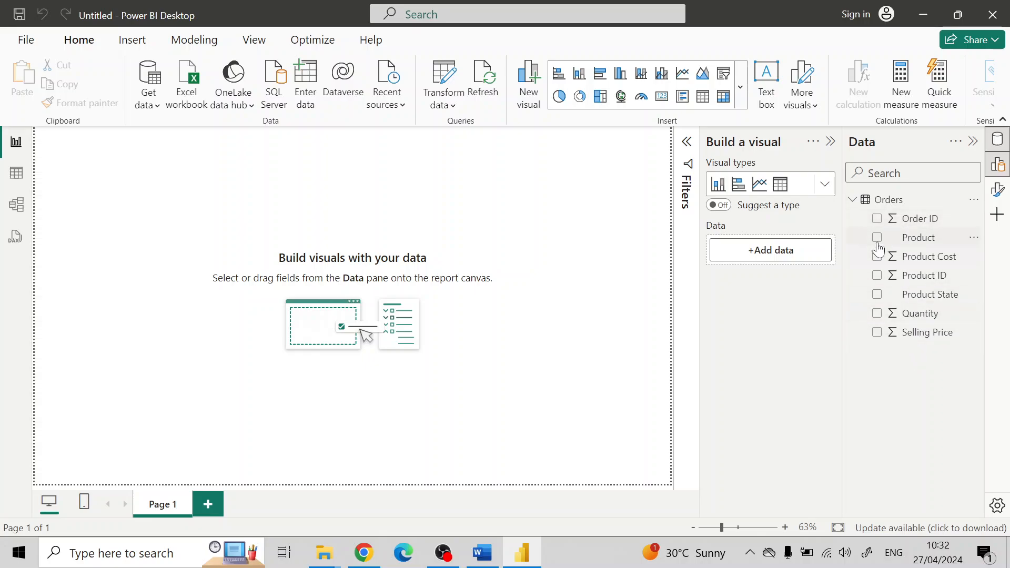
click(852, 201)
- Load the Customers table from the DAX Customers Excel workbook and review its fields
click(148, 100)
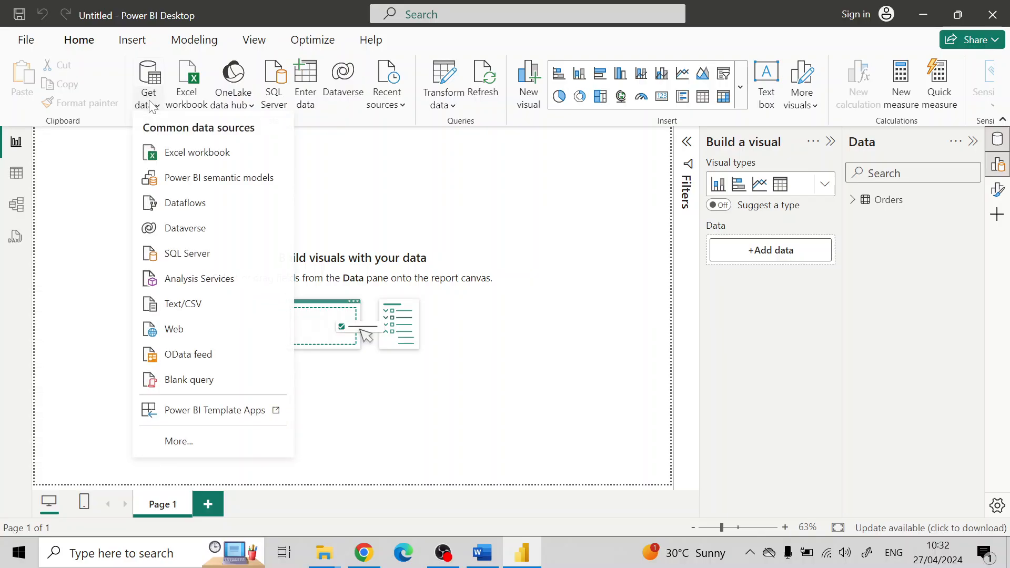
click(175, 156)
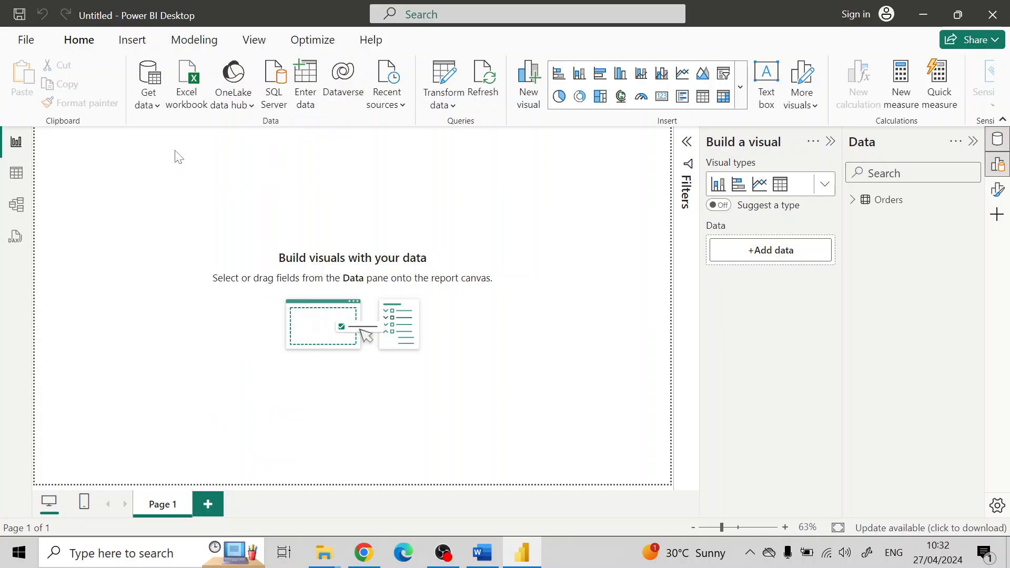
click(194, 112)
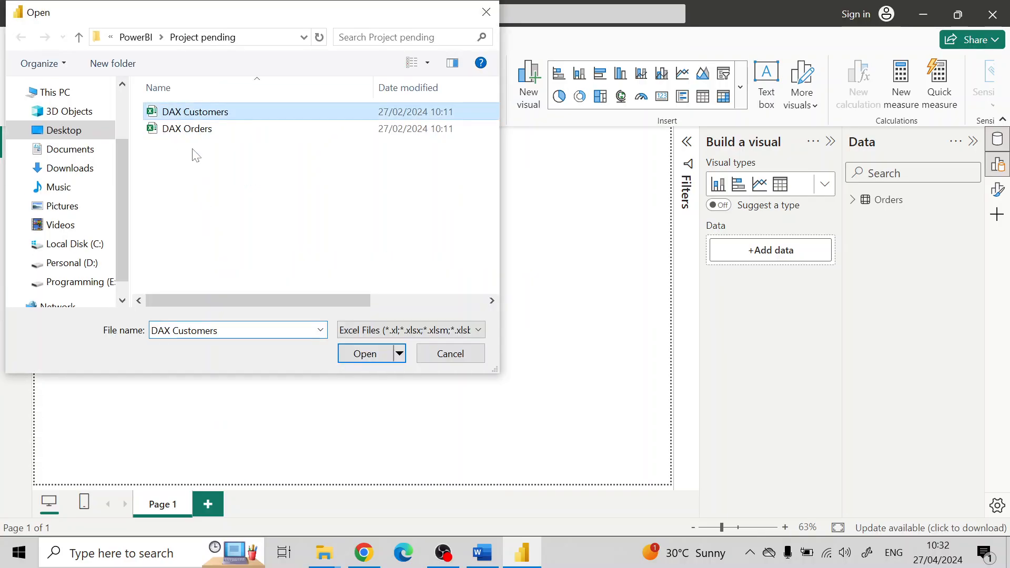
click(381, 354)
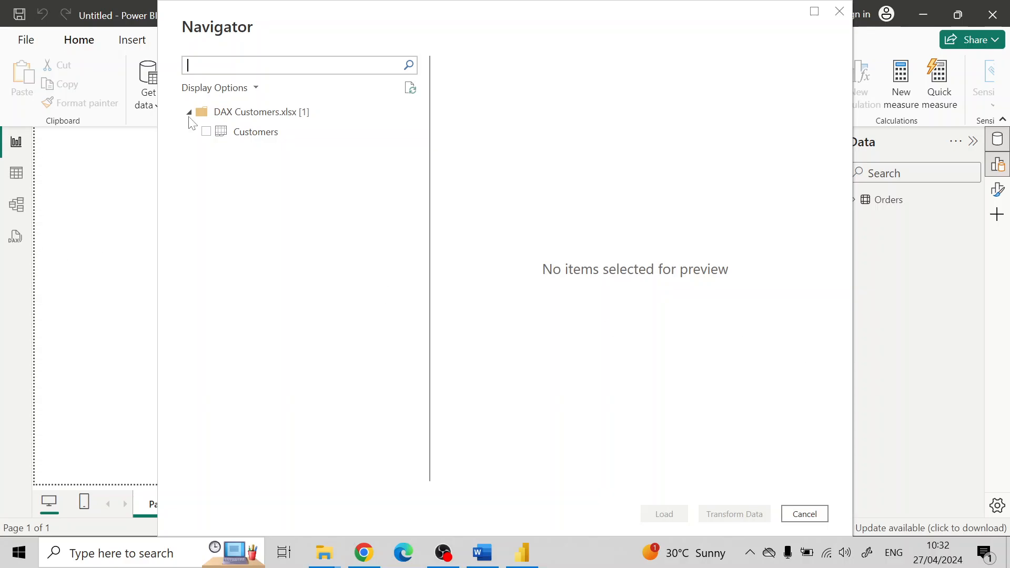
click(206, 132)
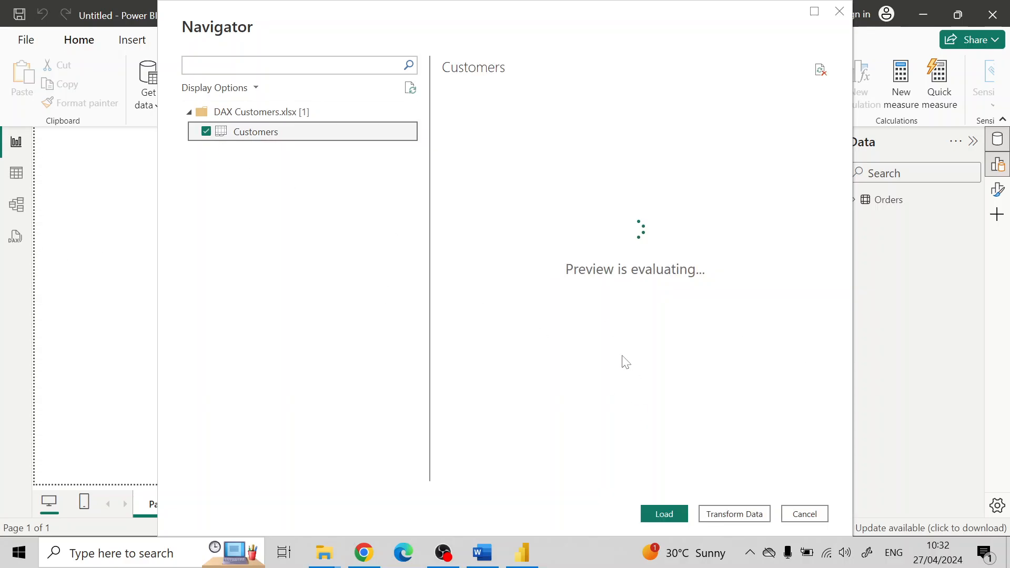
click(672, 514)
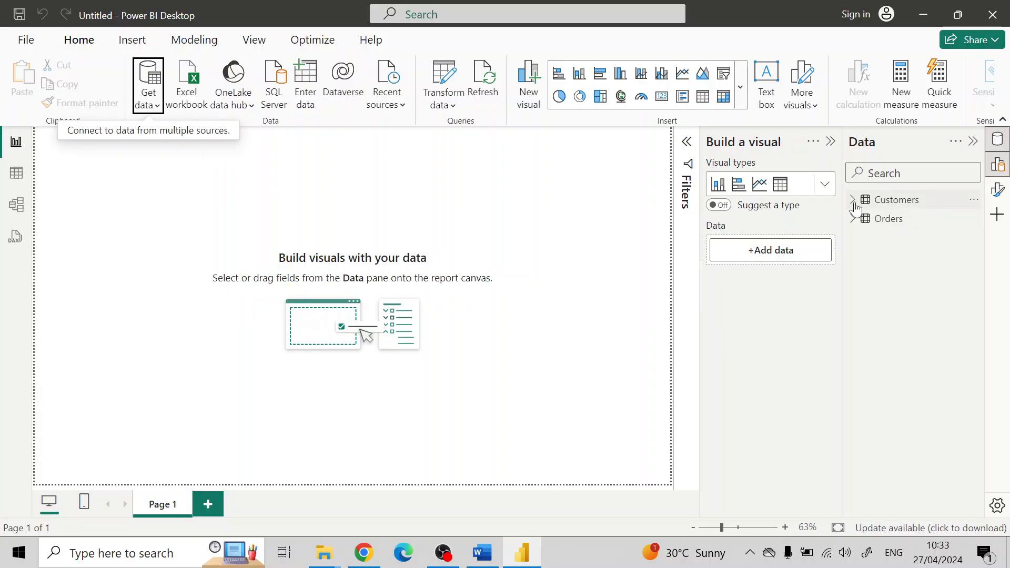
click(855, 203)
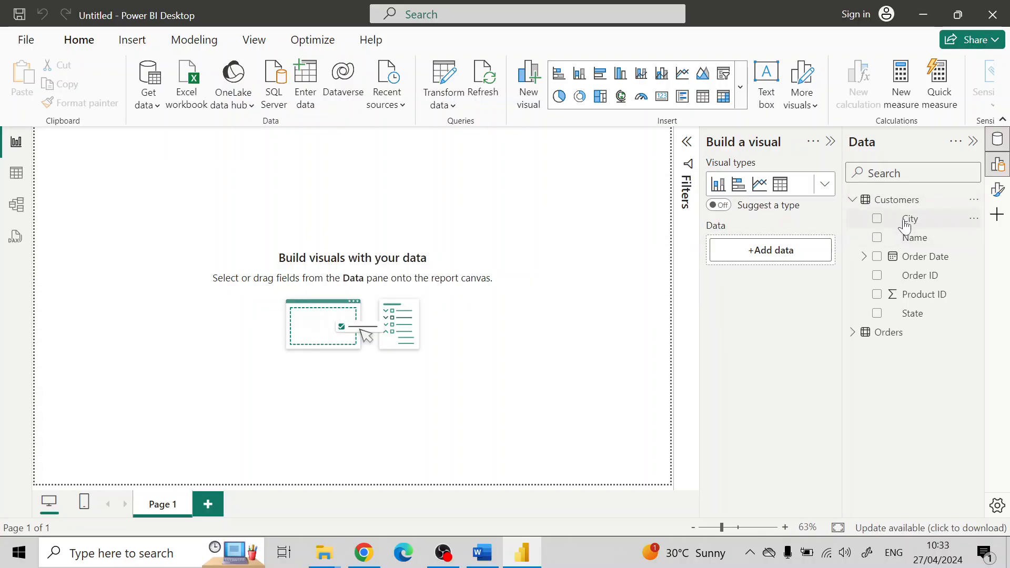
click(853, 200)
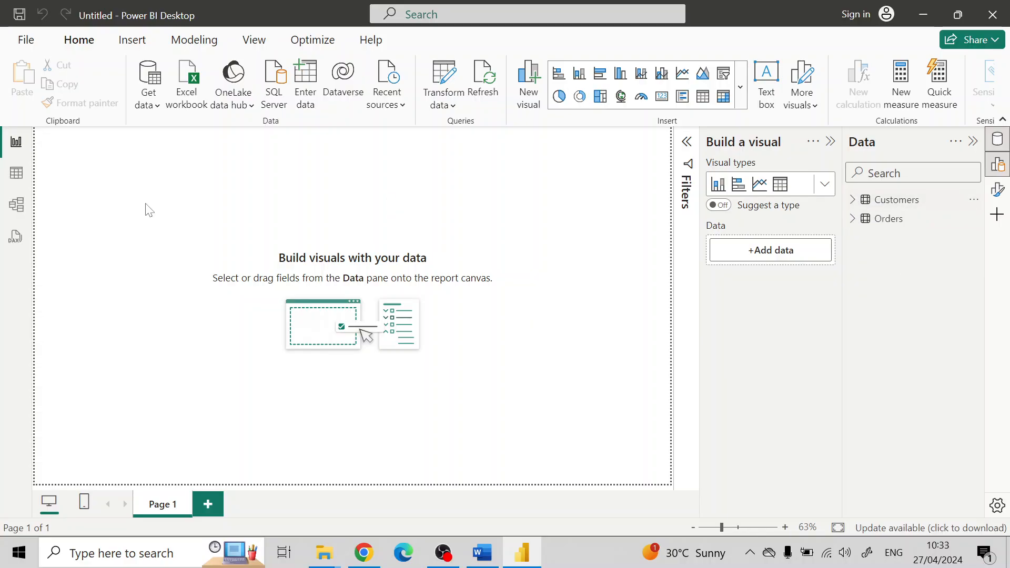
- Show the data model with its properties collapsed and move the Customers table farther away from Orders
click(16, 203)
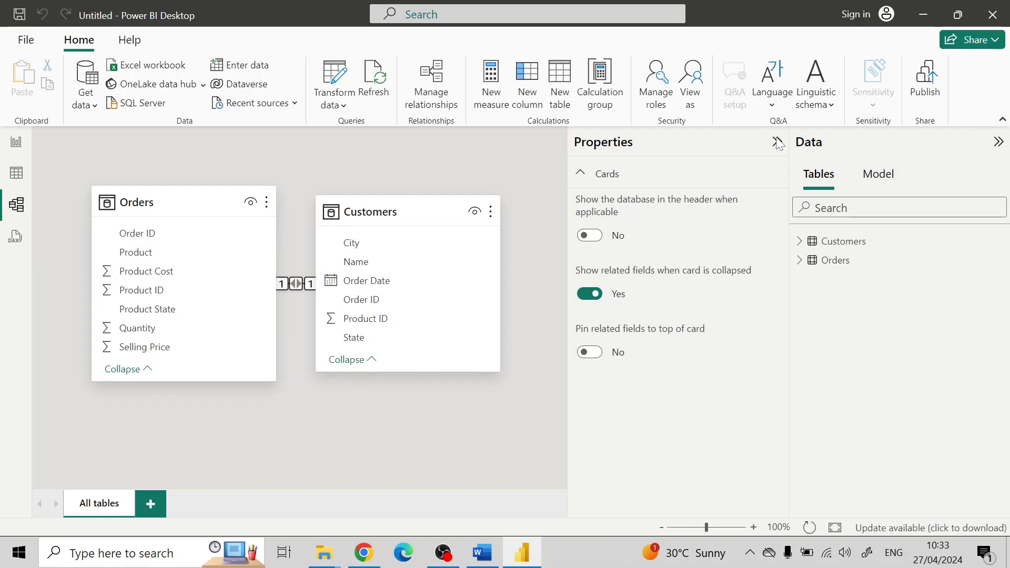
click(777, 141)
drag(400, 206, 622, 183)
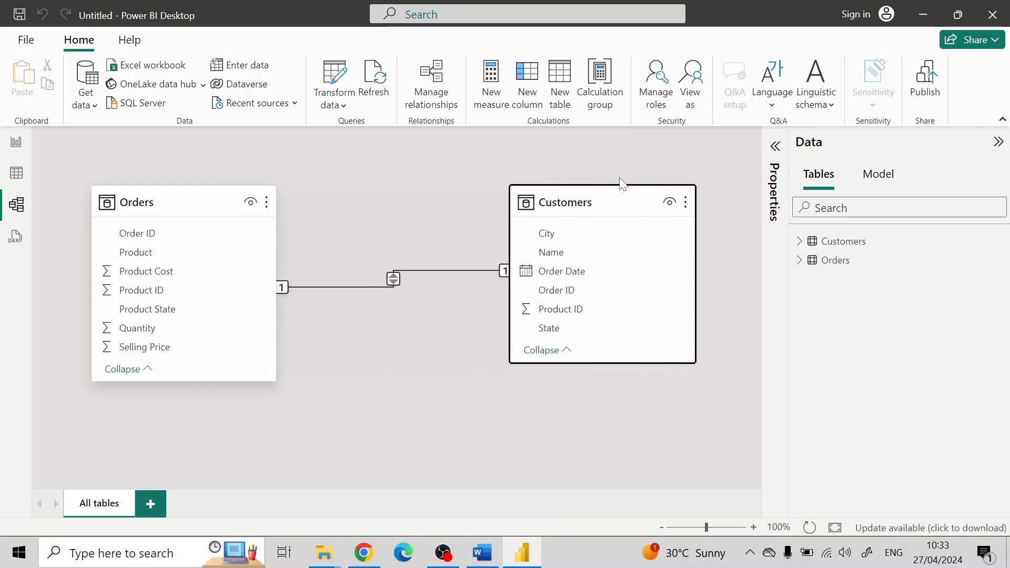
- Review the cardinality and cross filter direction of the Orders–Customers relationship, and return to the report view
double_click(393, 278)
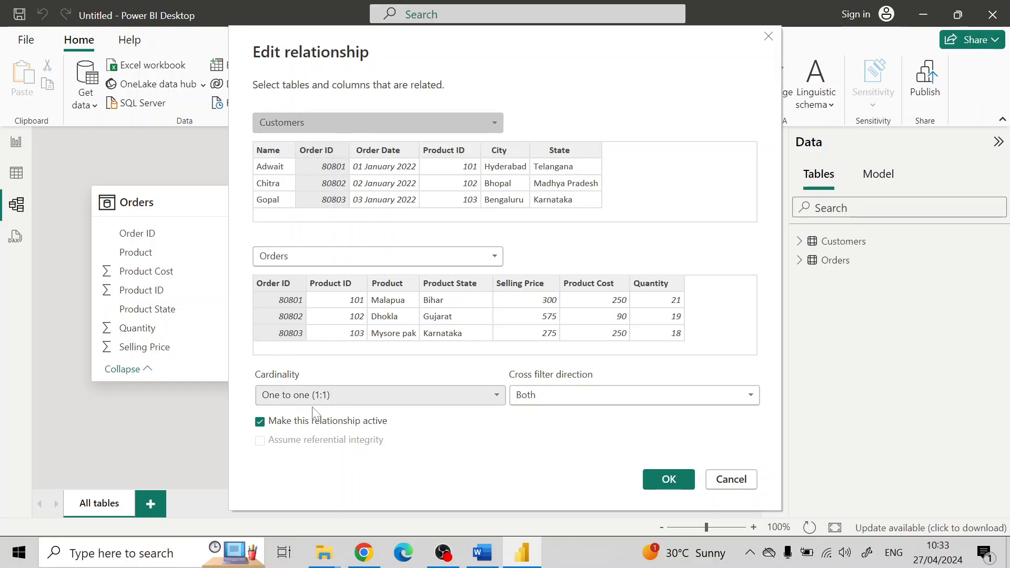
click(686, 479)
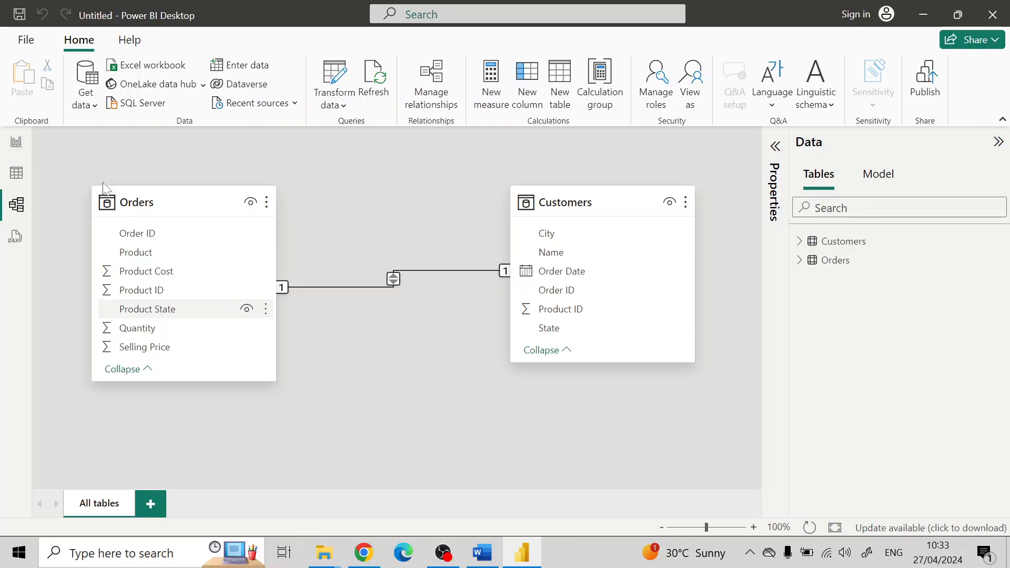
click(16, 142)
click(482, 553)
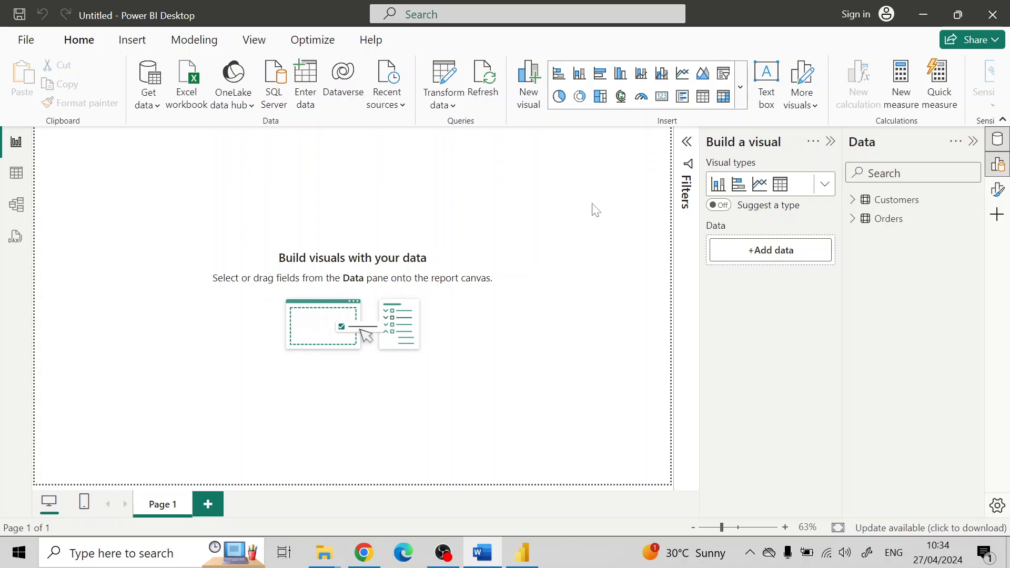
click(545, 228)
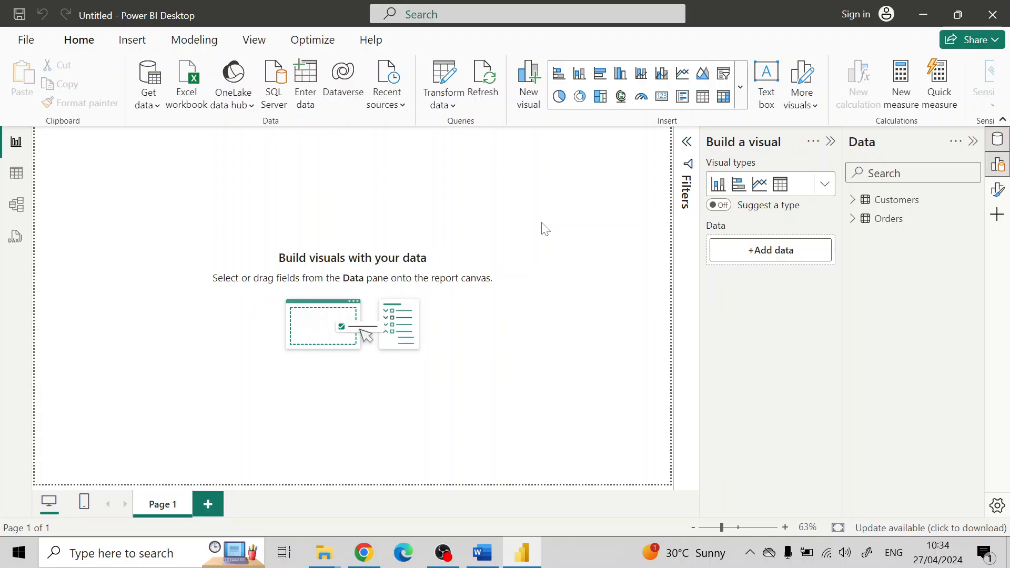
- Create a measure in the Orders table with the formula Count of Orders = COUNT(Orders[Order ID])
click(852, 218)
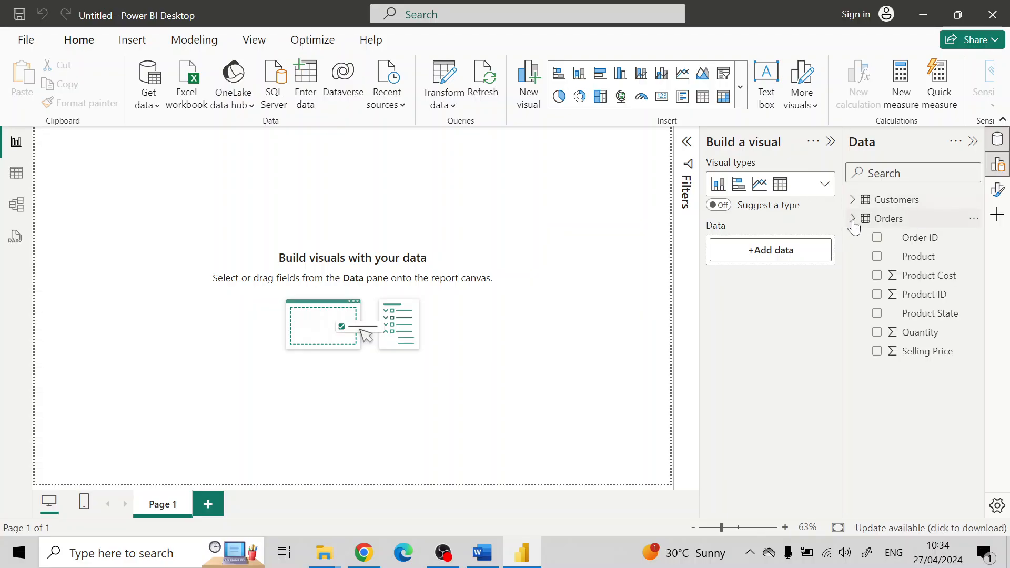
click(893, 221)
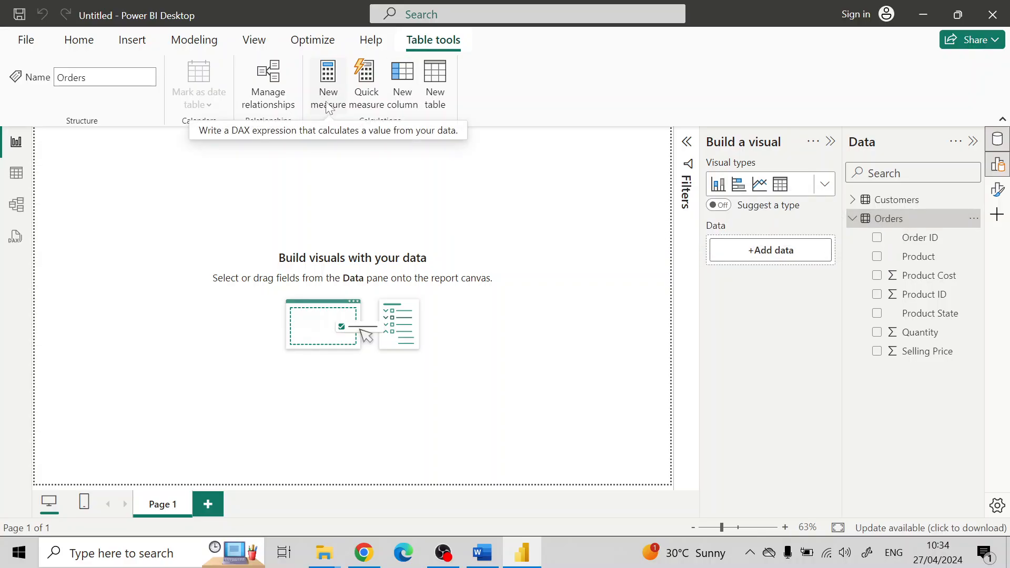
right_click(896, 225)
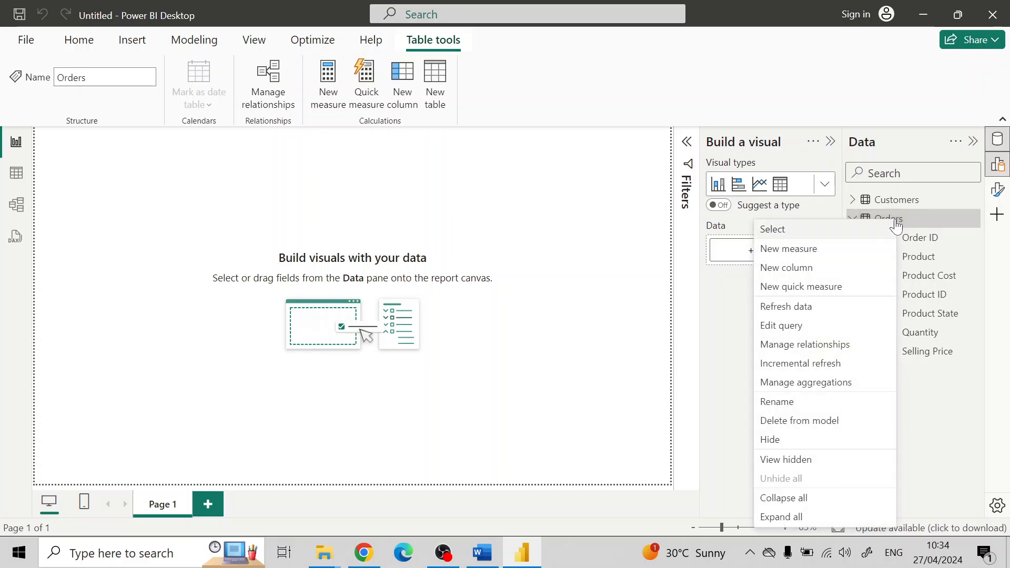
click(800, 250)
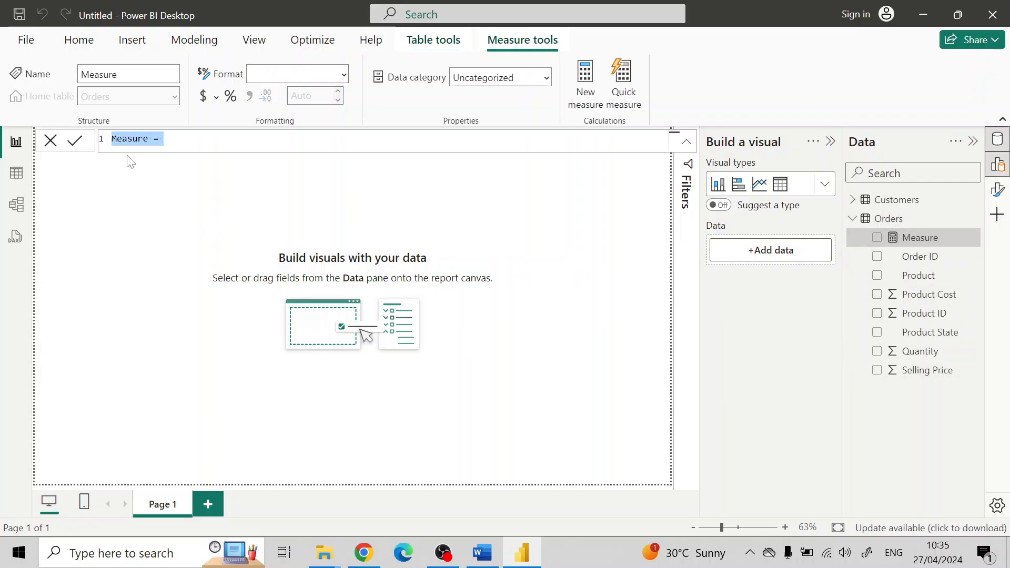
text(Coun)
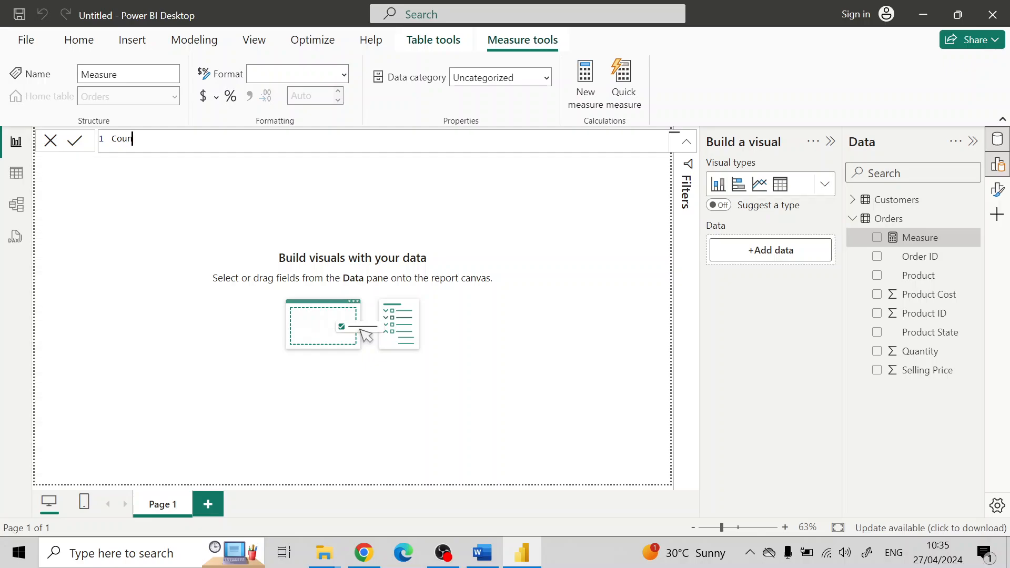
text(t of Orders = COUNT()
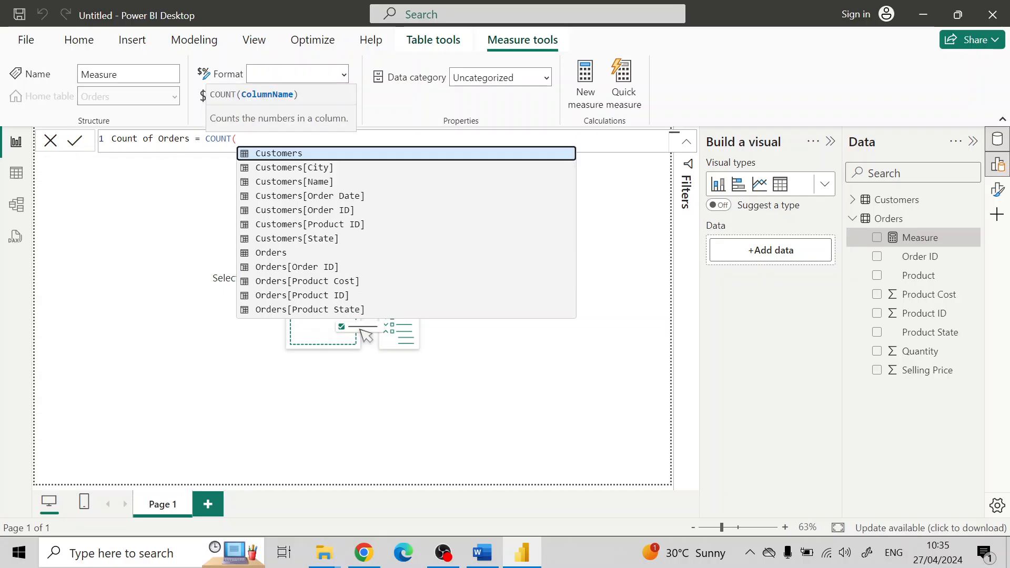
text(Orders)
key(Tab)
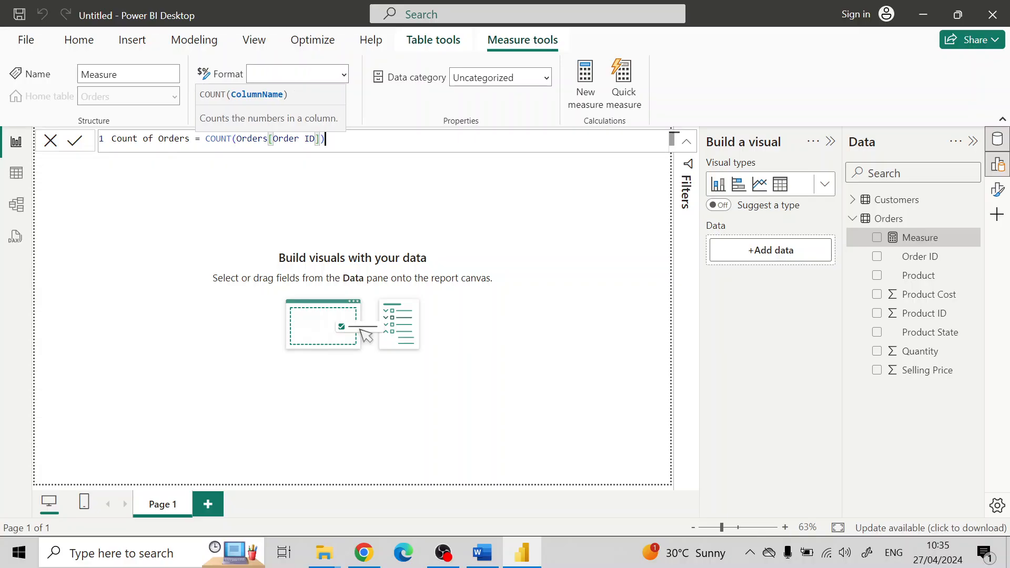
text())
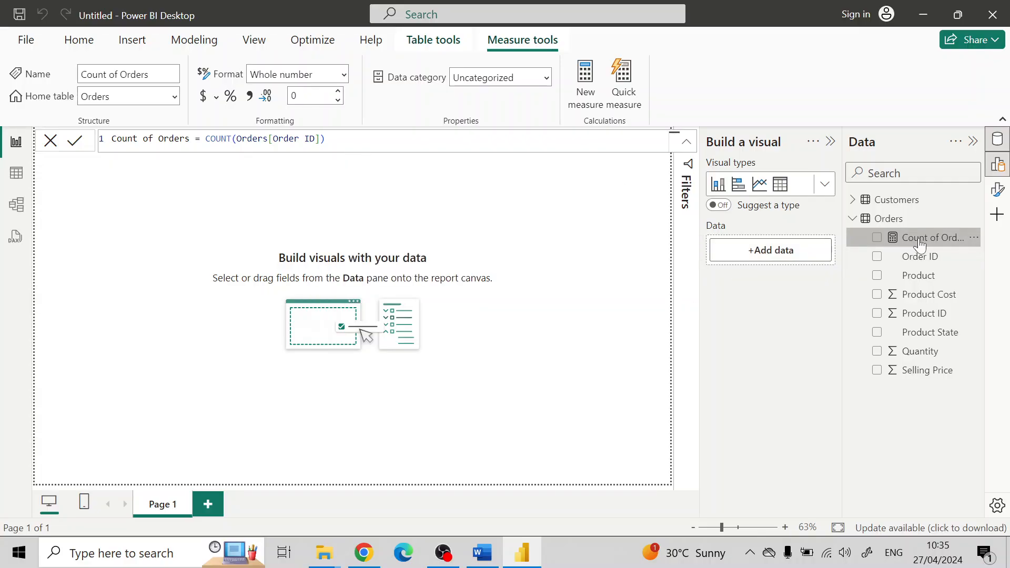
- Widen the Data pane slightly and place a table visual showing the Count of Orders measure on the report page
drag(843, 266, 789, 266)
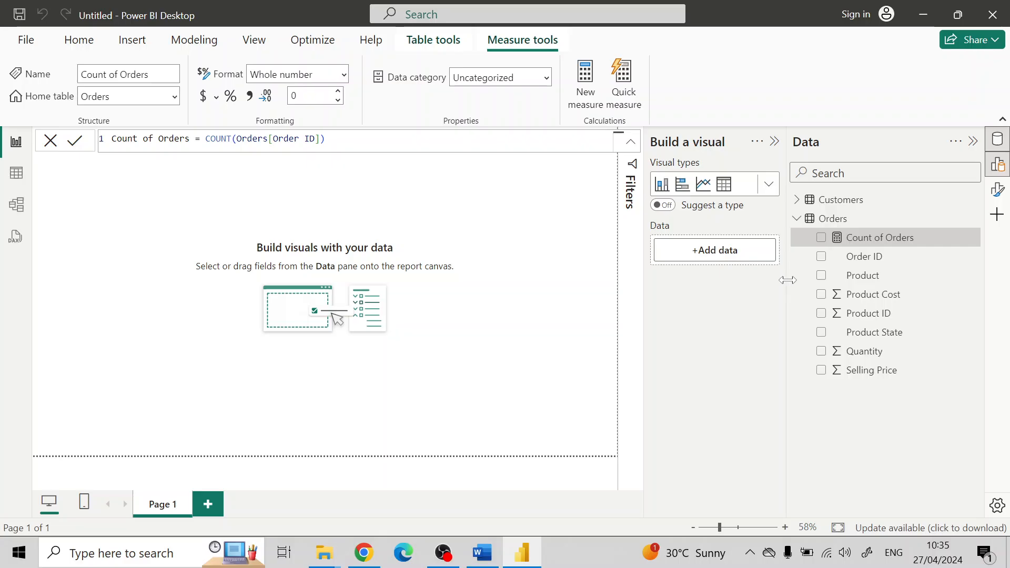
drag(786, 282, 810, 280)
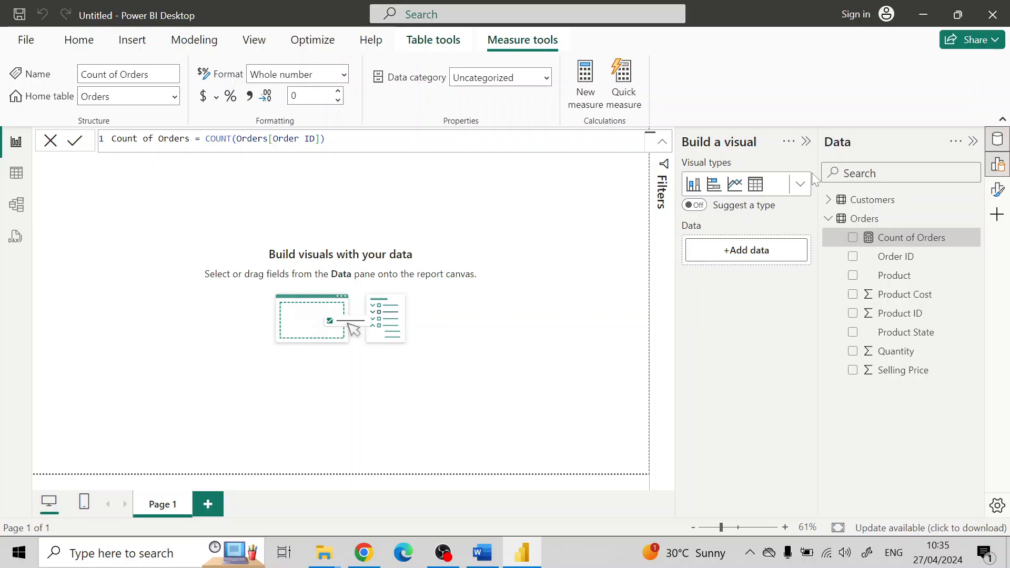
click(800, 190)
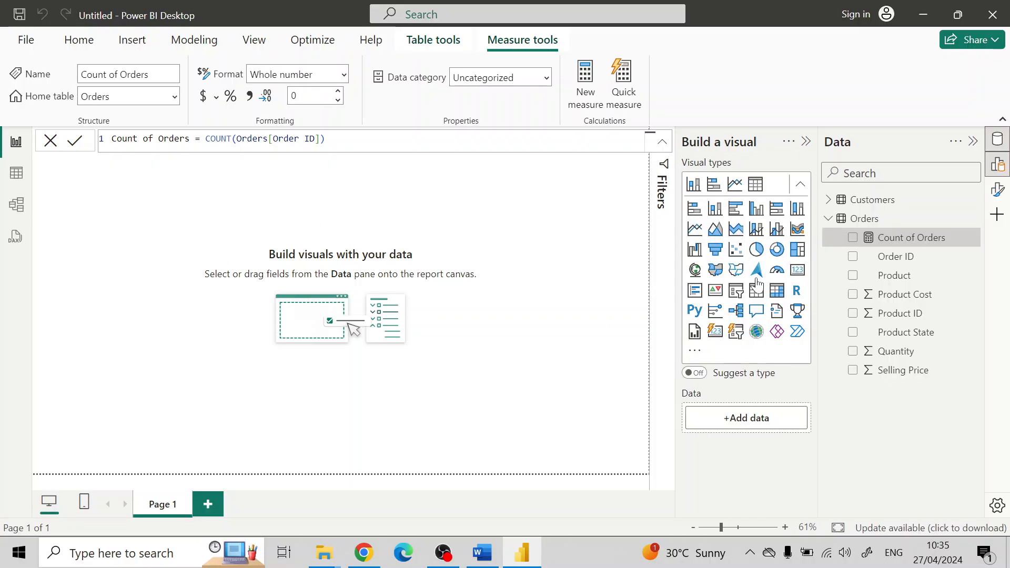
click(775, 291)
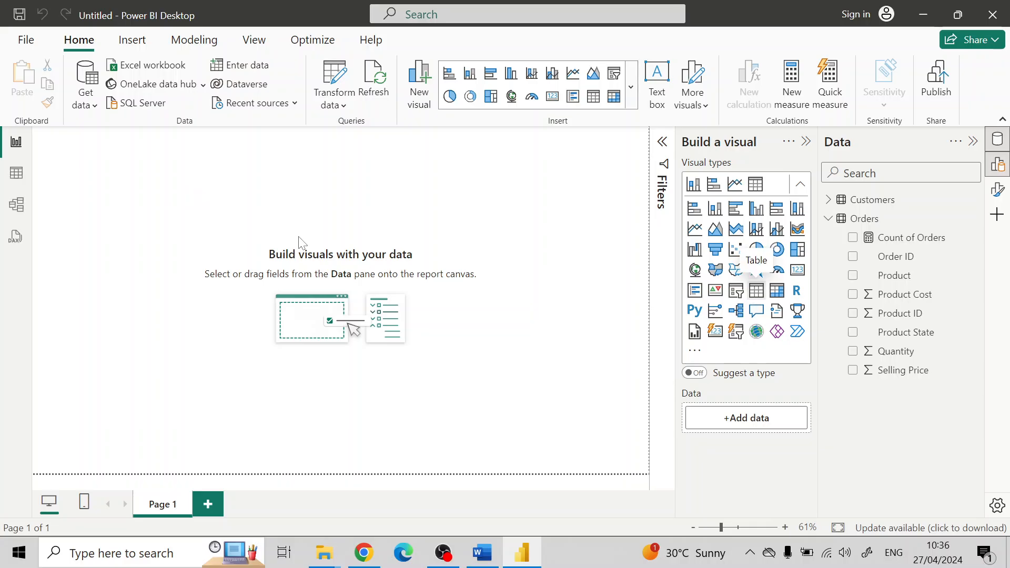
click(756, 290)
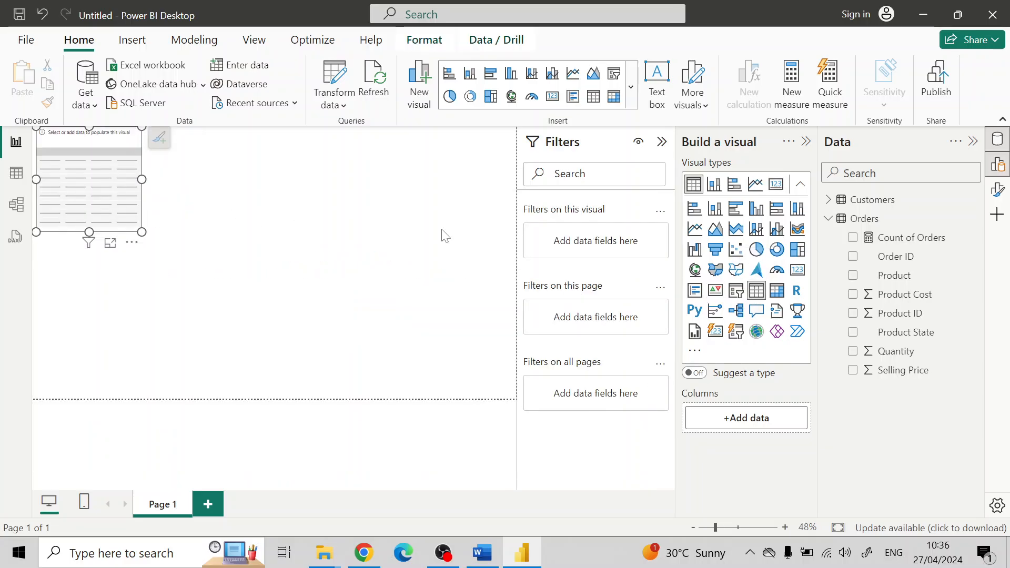
click(662, 142)
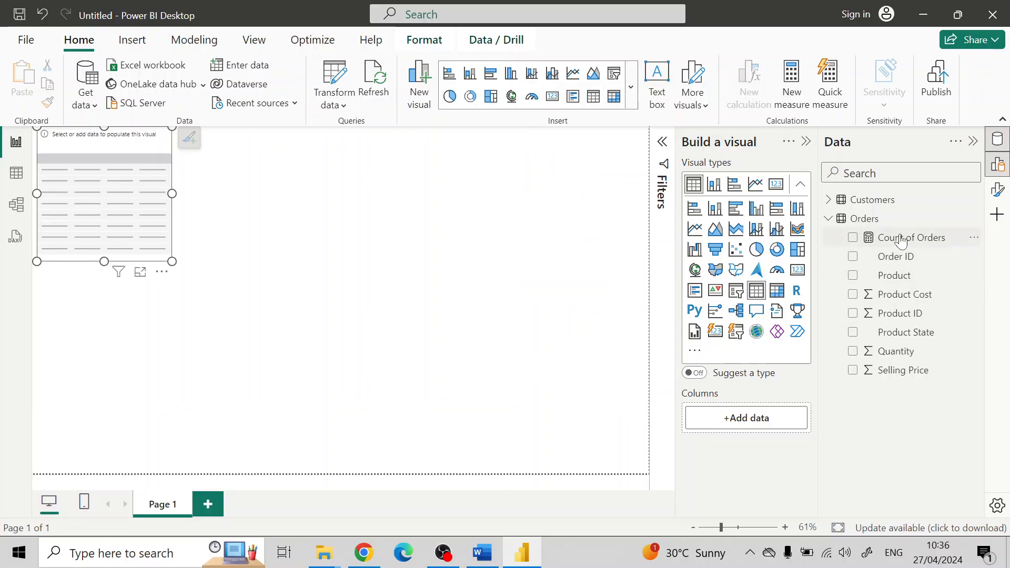
drag(901, 241, 754, 424)
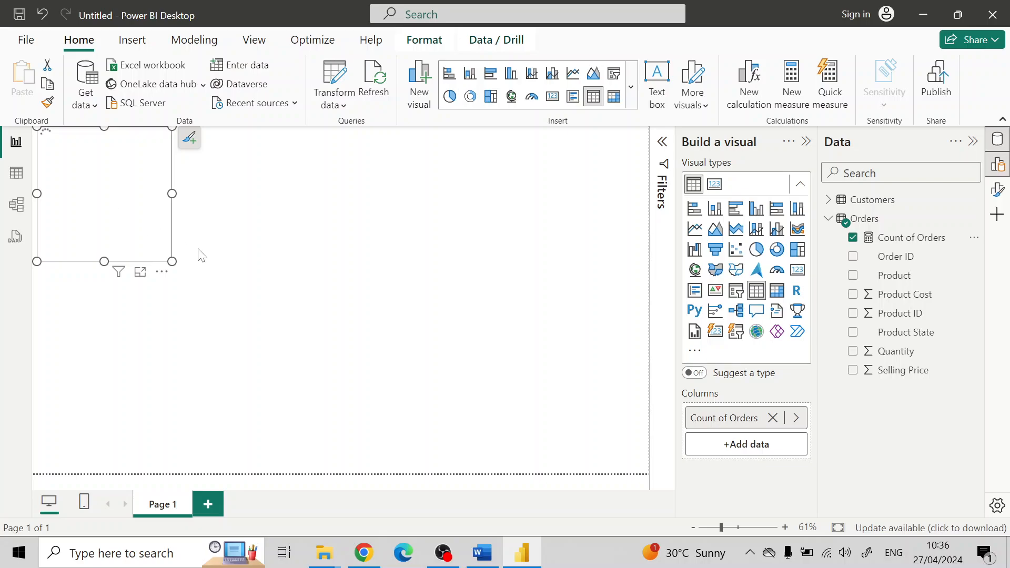
drag(90, 187, 117, 258)
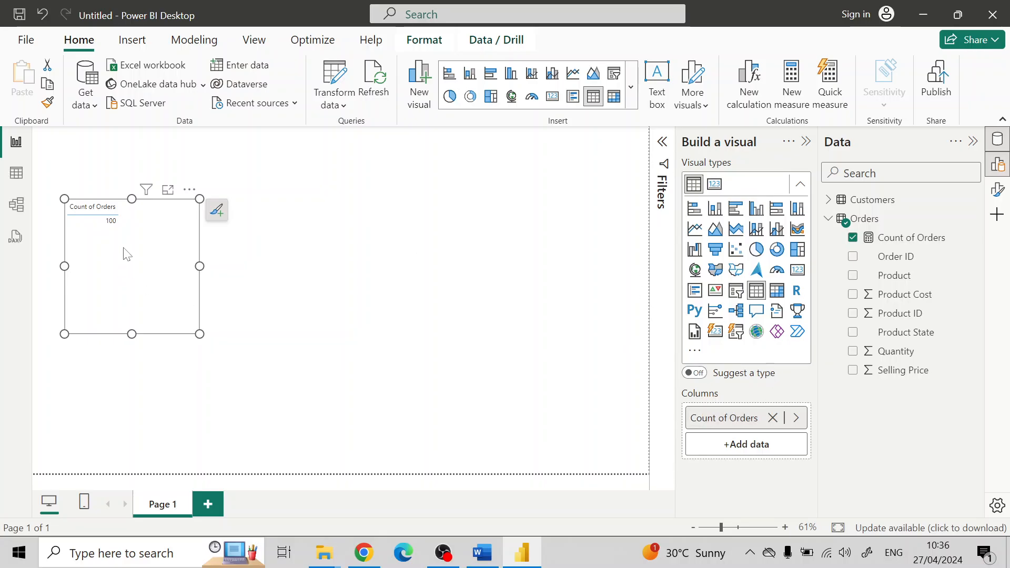
- Increase the font size of the values in the Count of Orders table visual
click(996, 192)
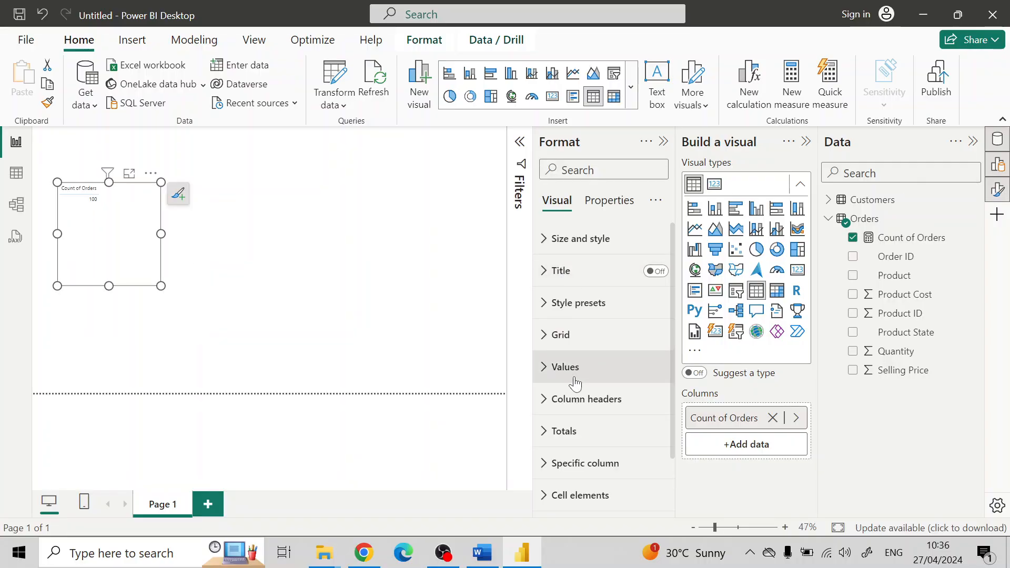
scroll(542, 366, down, 2)
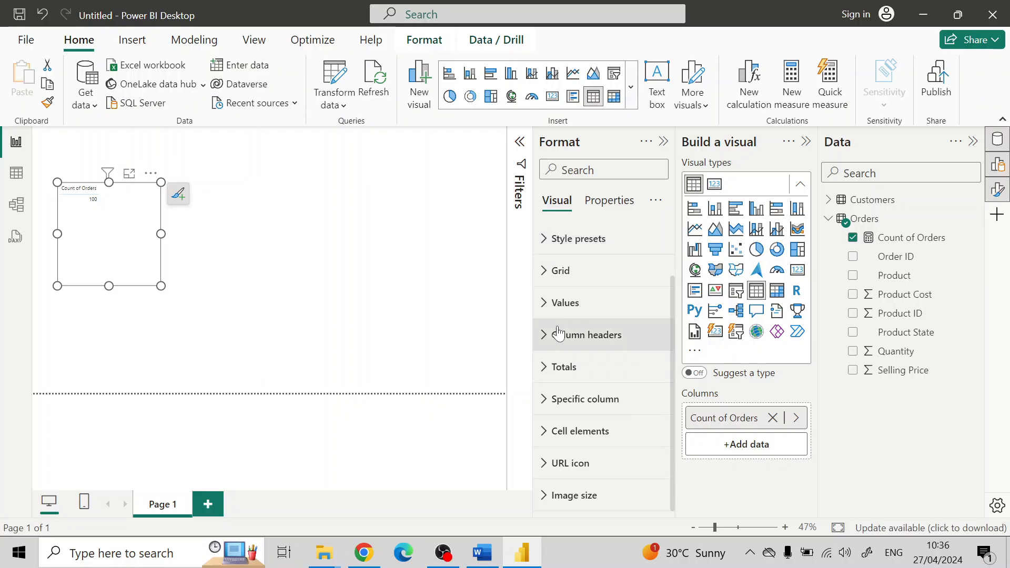
click(543, 311)
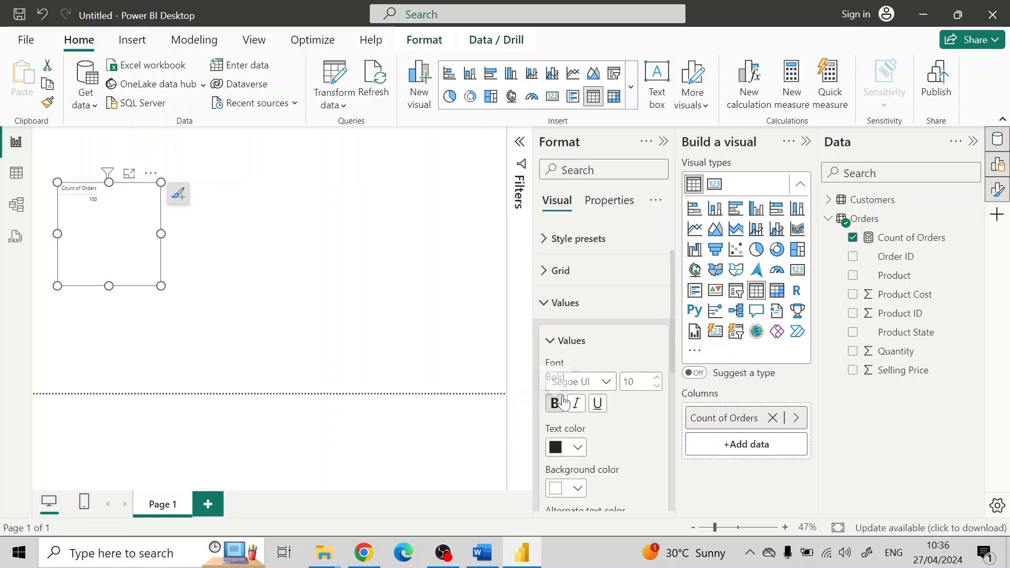
scroll(552, 321, down, 2)
drag(636, 316, 608, 314)
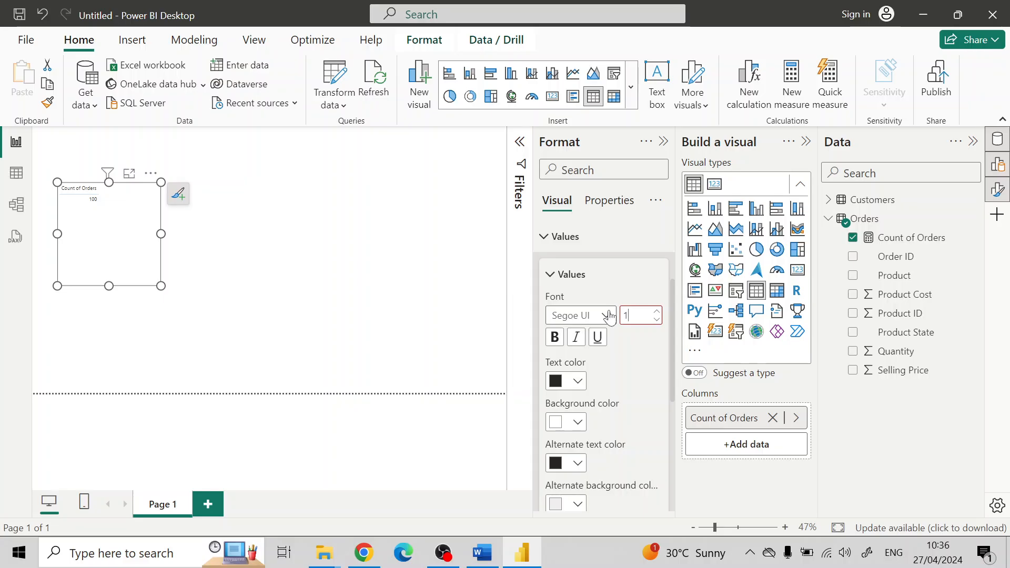
key(Return)
click(553, 276)
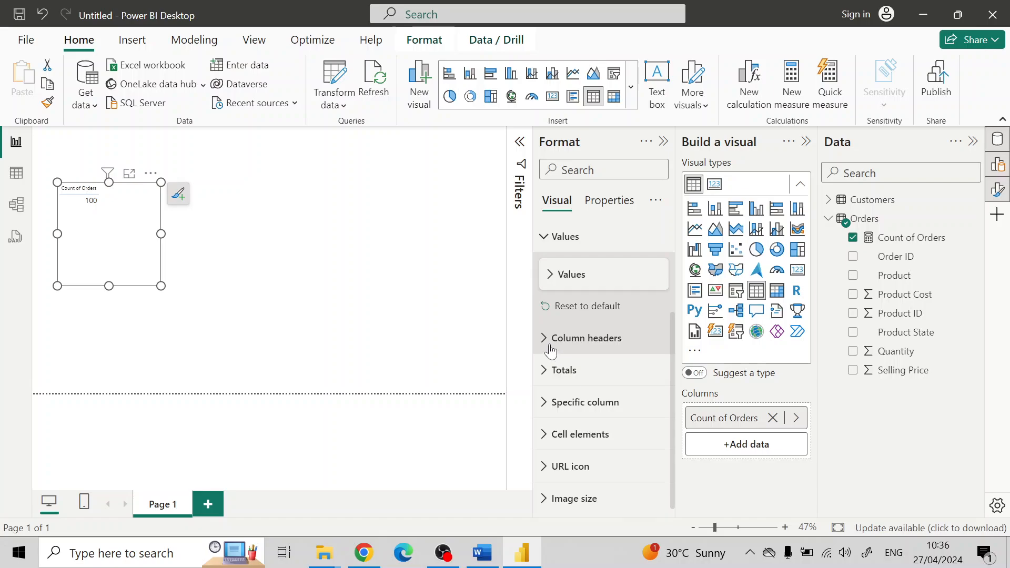
- Set the font size of the table visual's column headers to 15
click(551, 351)
click(621, 418)
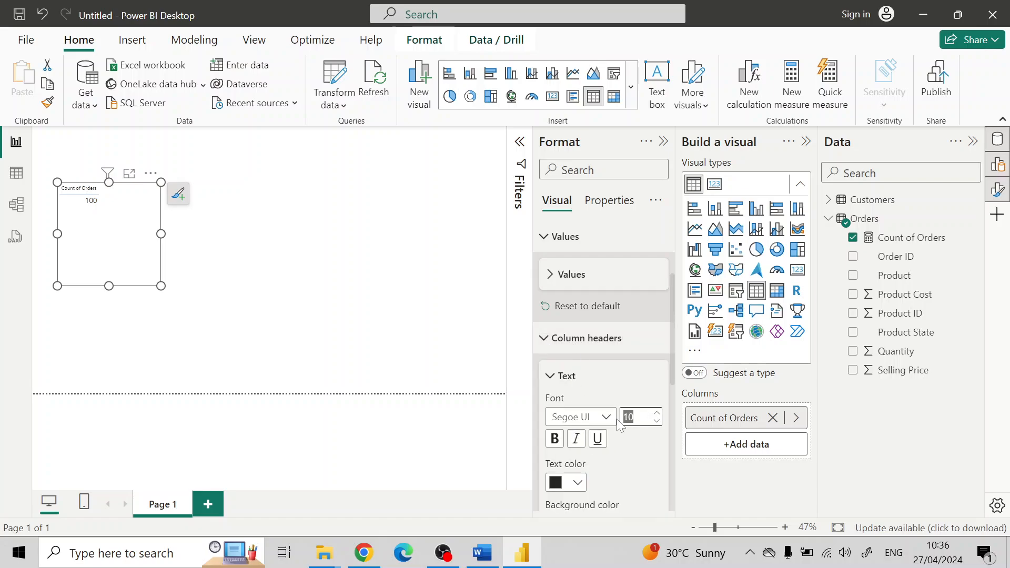
text(15)
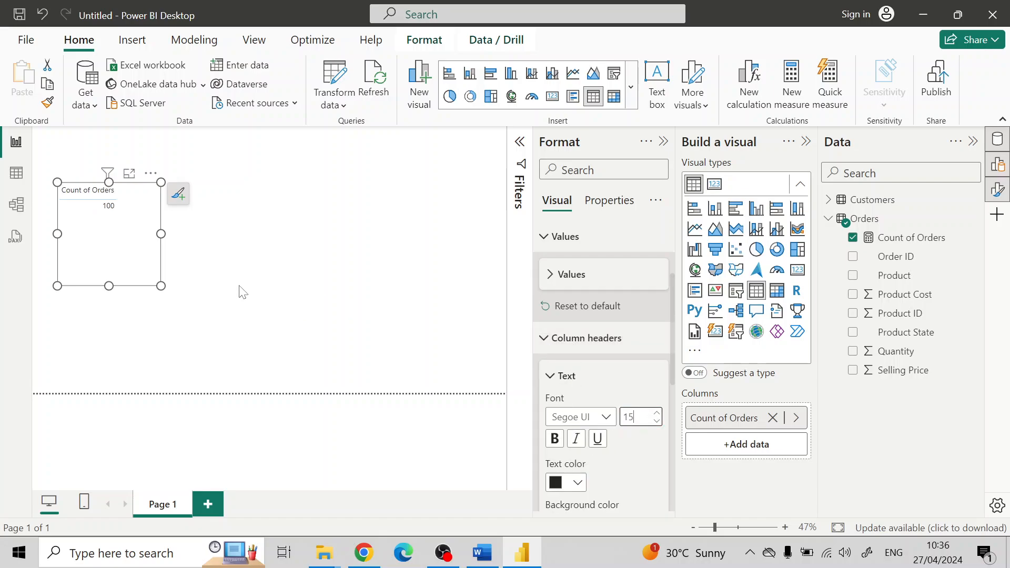
- Shrink the Count of Orders table to fit its content and move it to the page's upper-left corner, with the formatting options closed
click(156, 290)
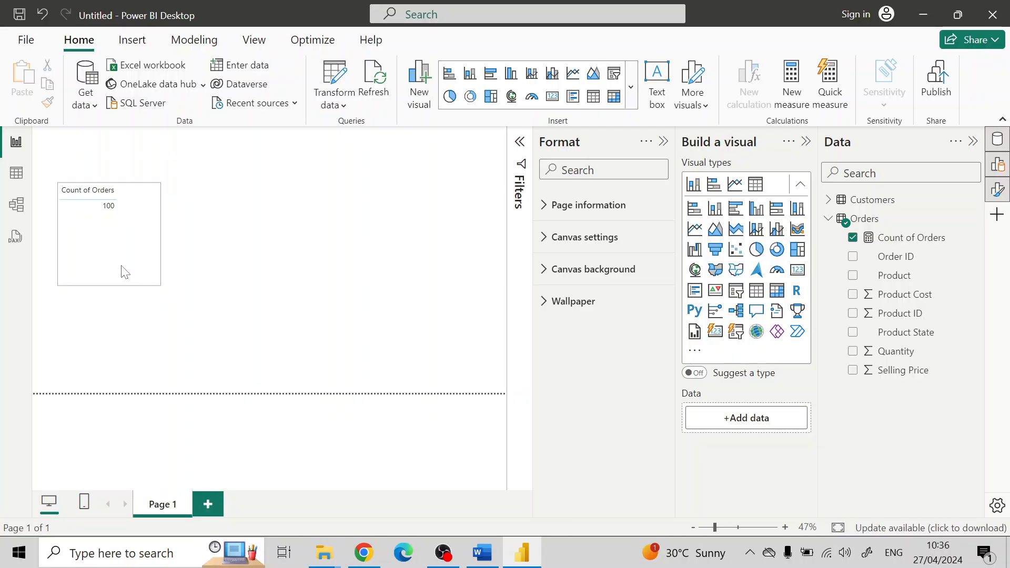
click(154, 279)
drag(154, 279, 135, 224)
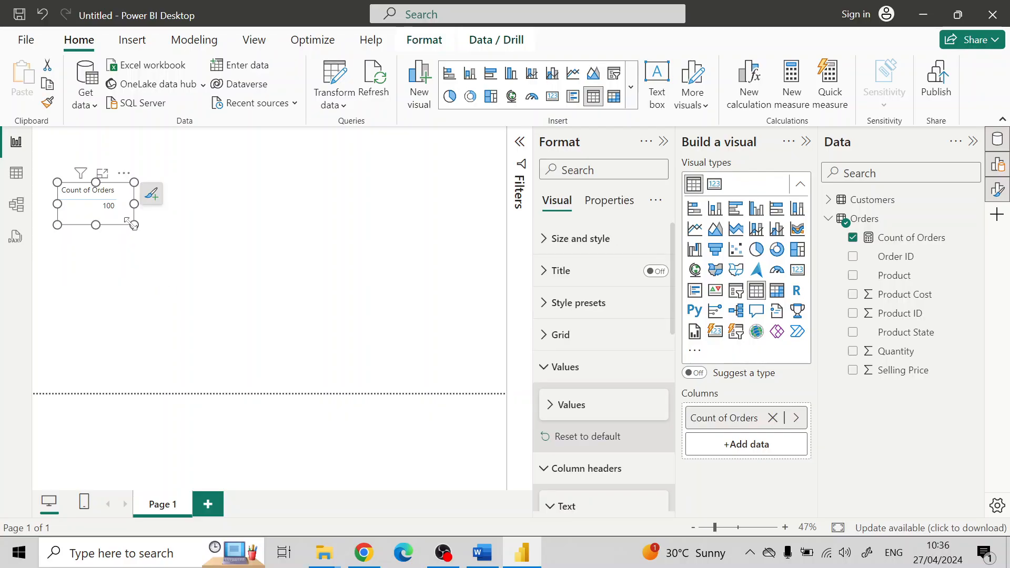
click(663, 142)
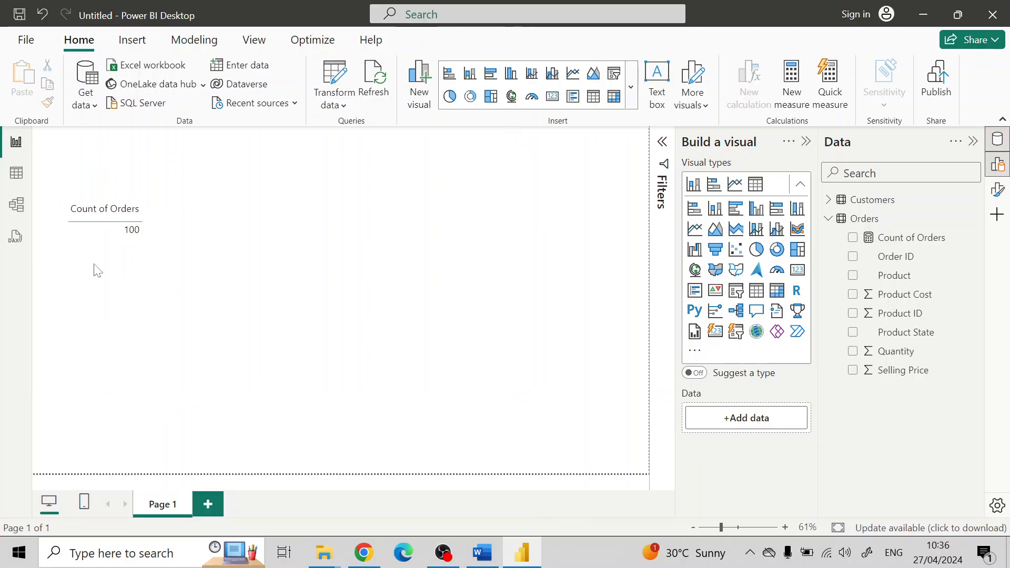
click(96, 217)
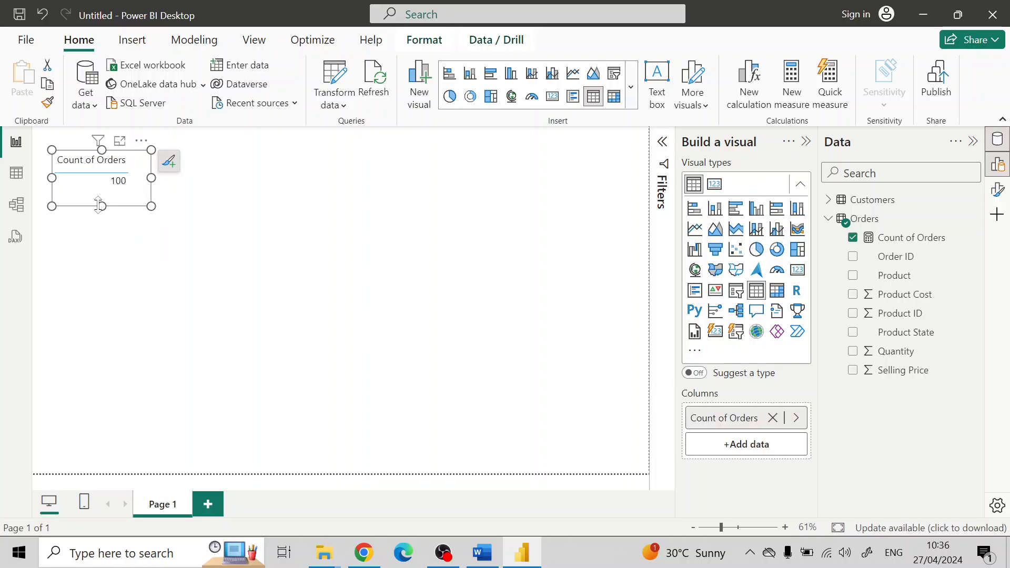
drag(101, 201, 102, 201)
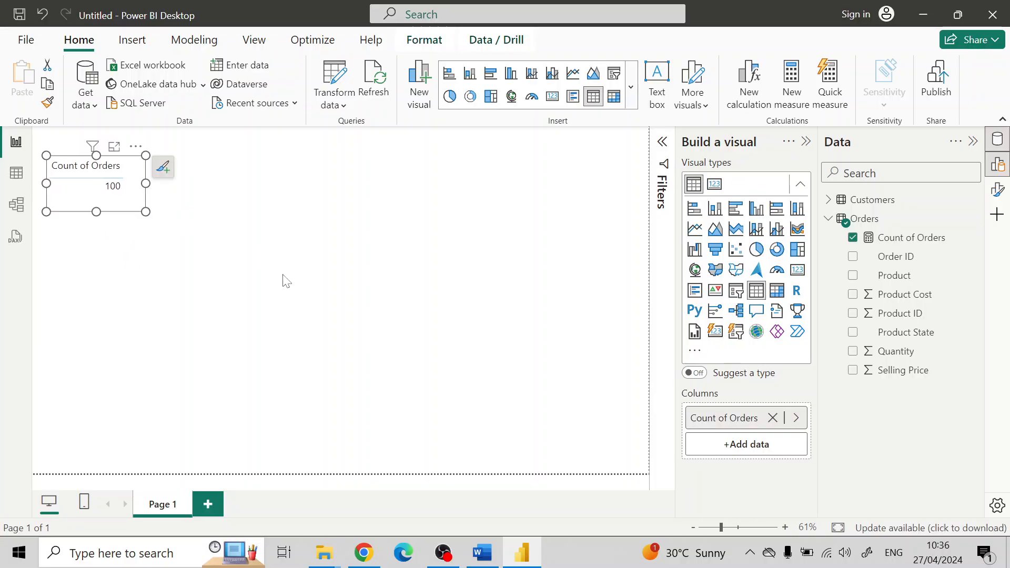
click(500, 287)
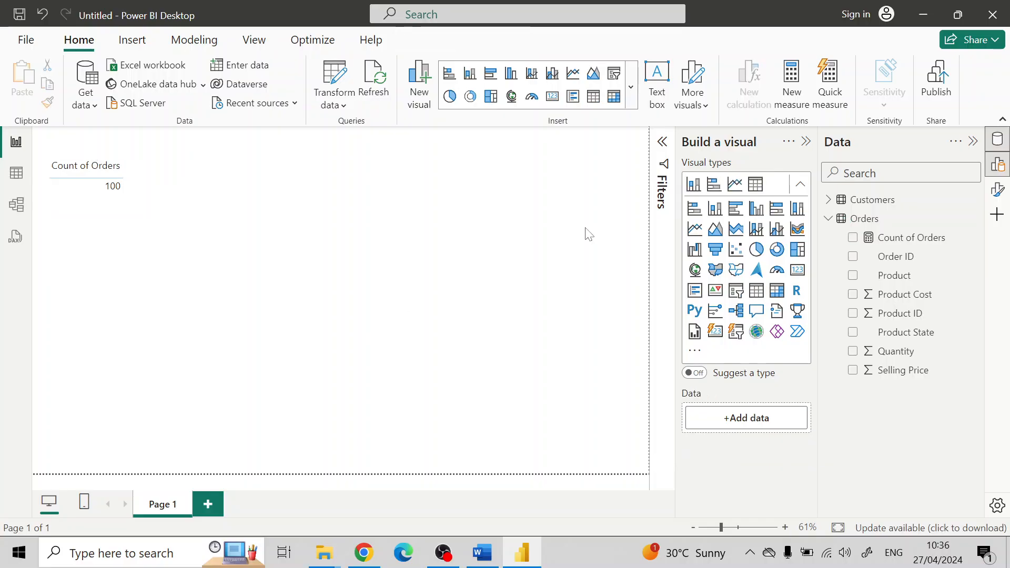
click(897, 238)
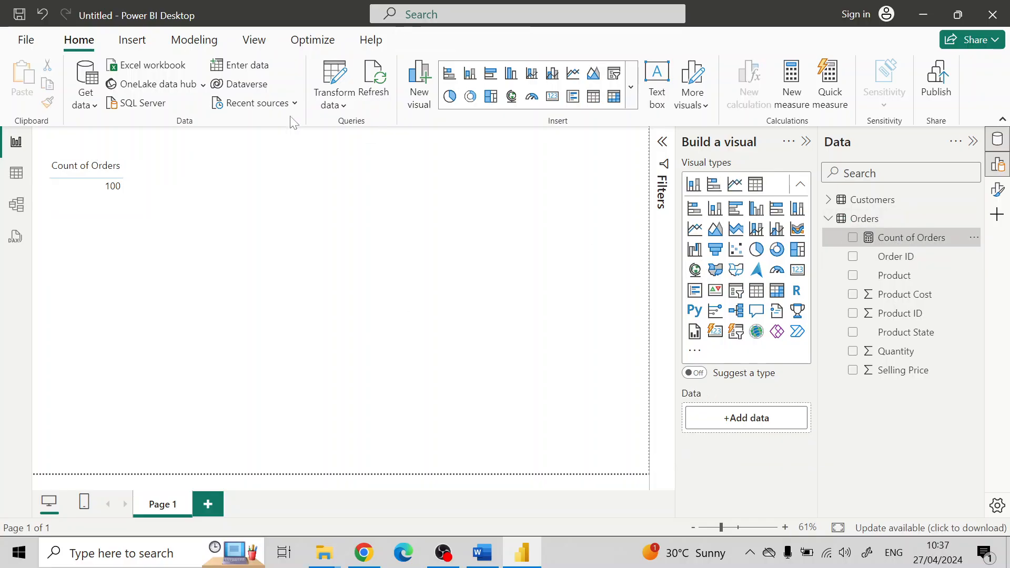
click(315, 272)
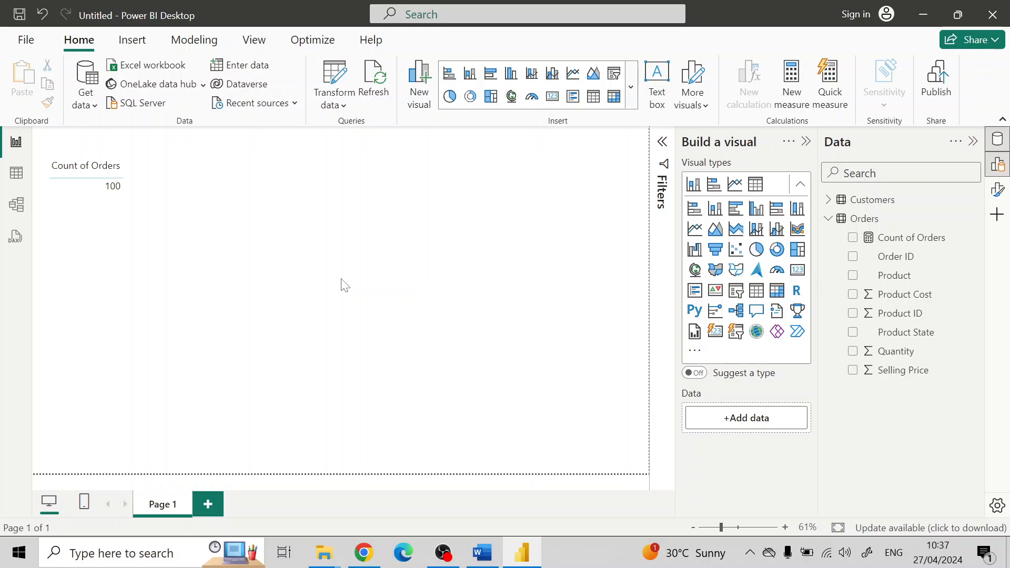
- Create a measure in the Orders table with the formula Count of Orders again = COUNTROWS(Orders)
click(865, 226)
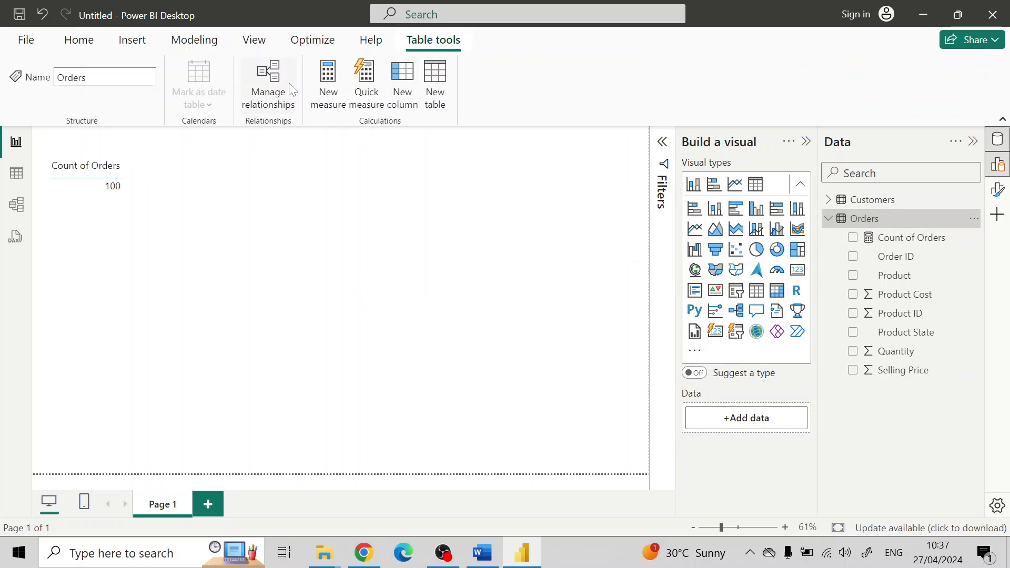
click(326, 104)
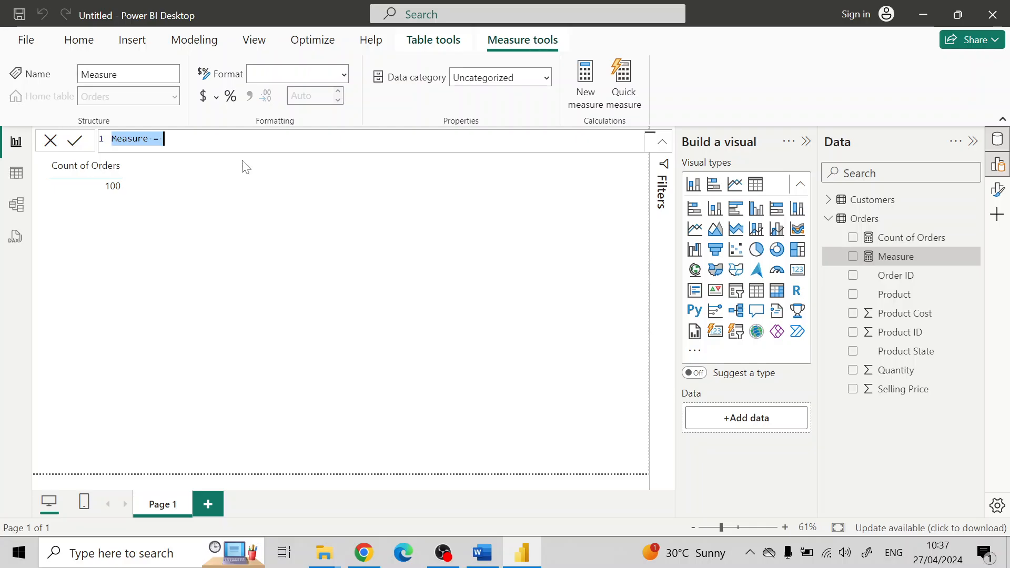
text(Count of )
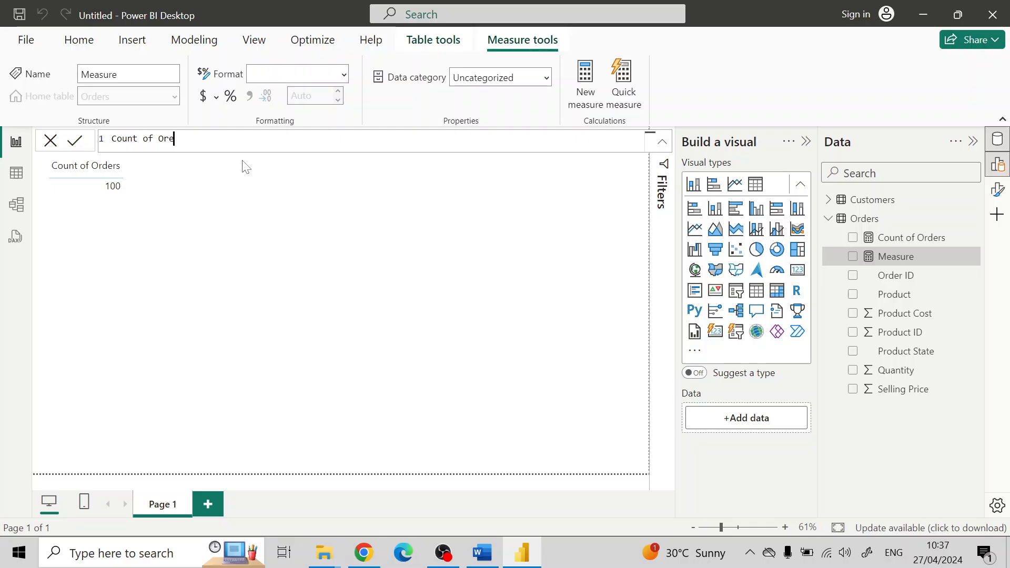
text(Orders again = )
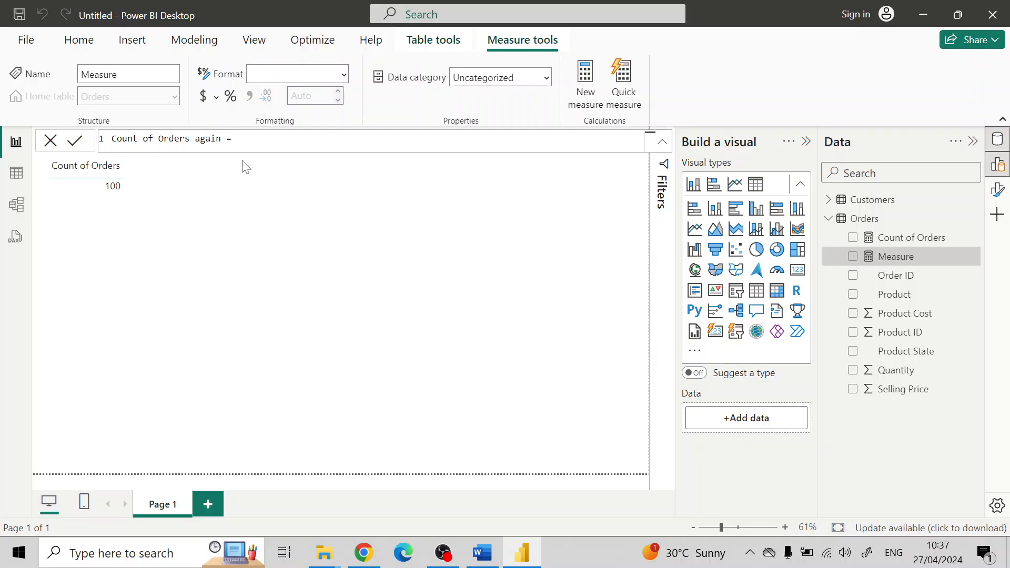
text(Countrow)
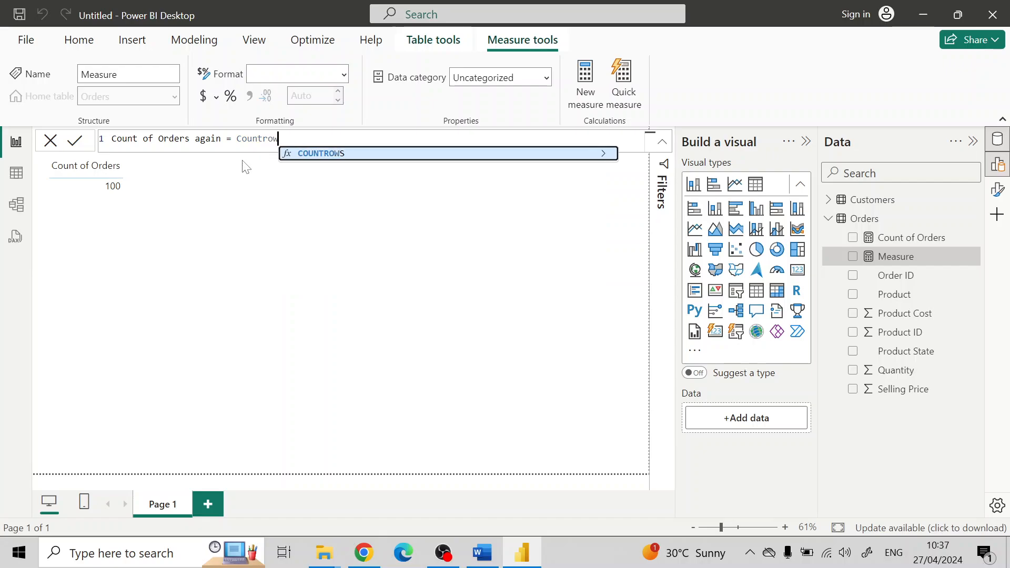
key(Tab)
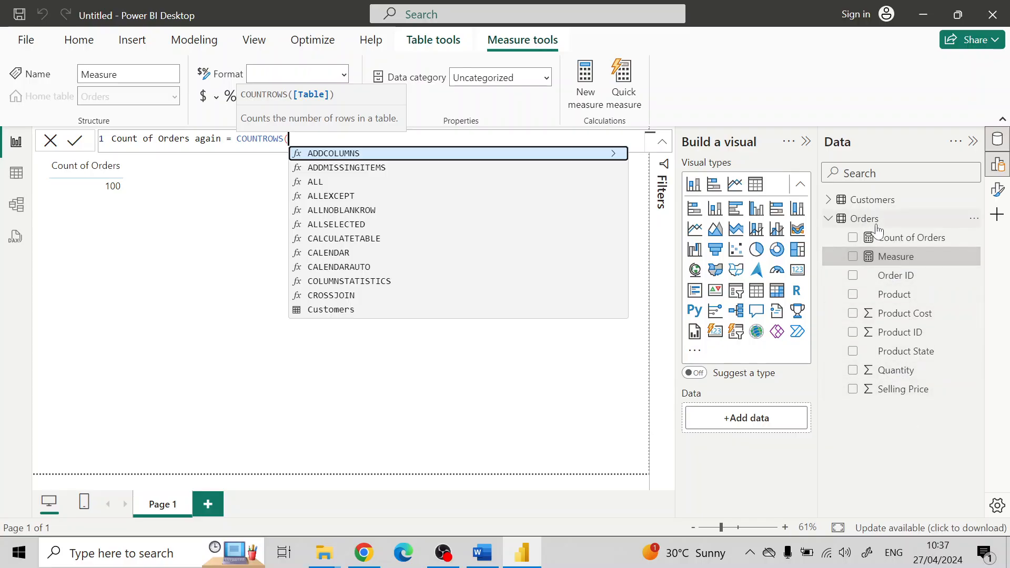
text(Orders)
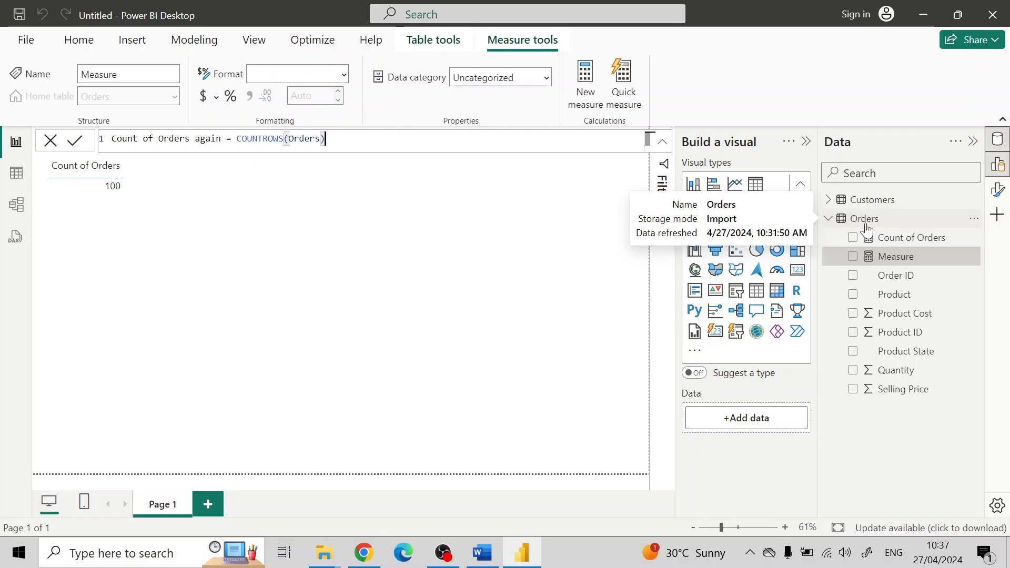
text())
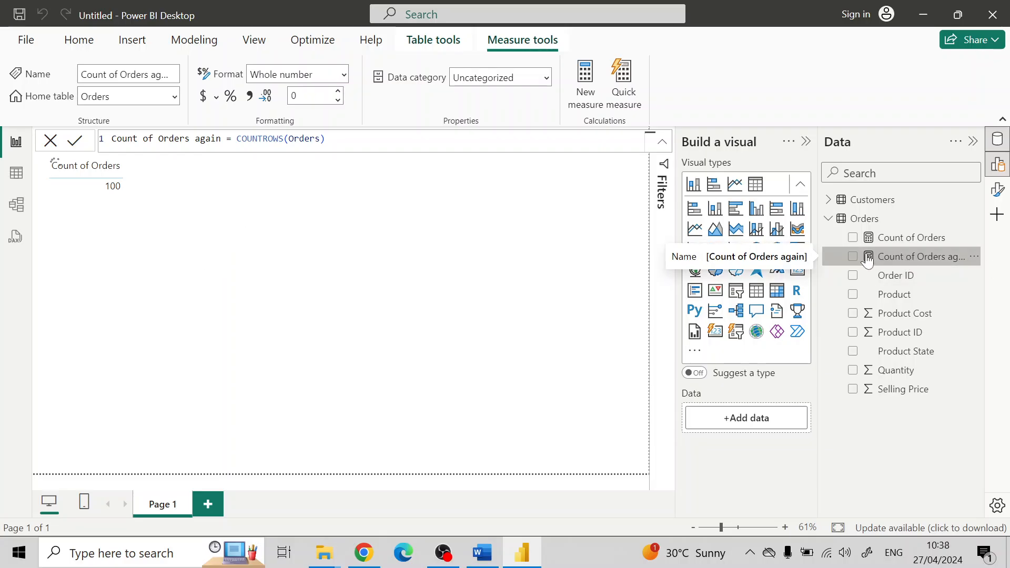
- Add a table visual below the Count of Orders table showing the Count of Orders again measure
click(758, 298)
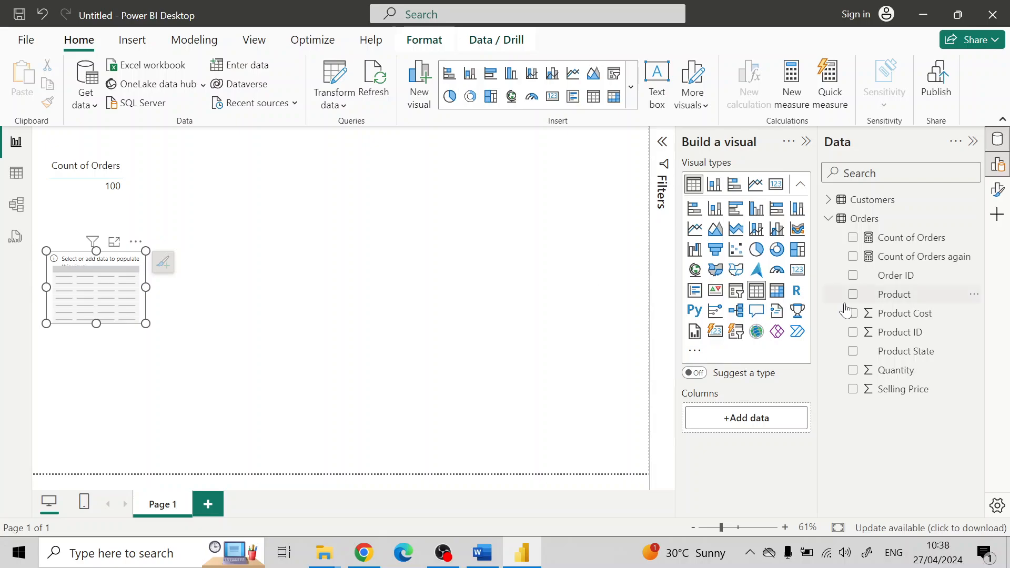
drag(862, 315, 745, 427)
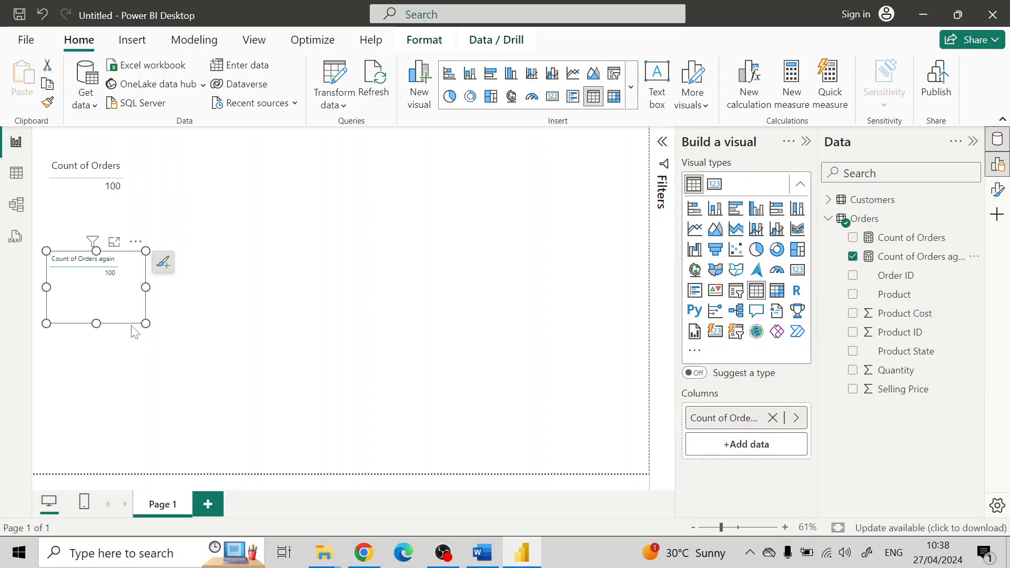
click(87, 285)
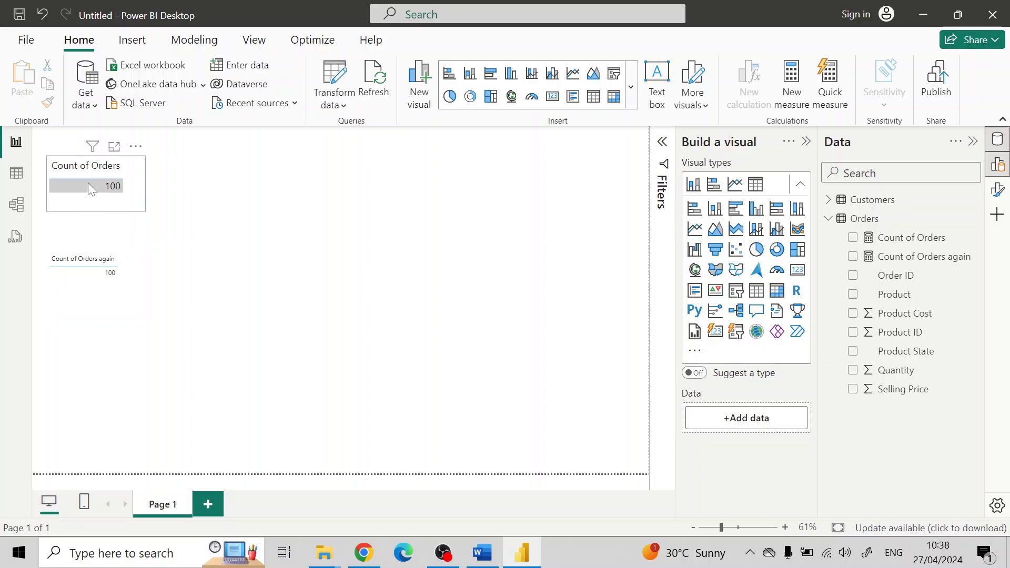
- Copy the Count of Orders table's formatting onto the Count of Orders again table and shorten that table to fit its content
click(133, 207)
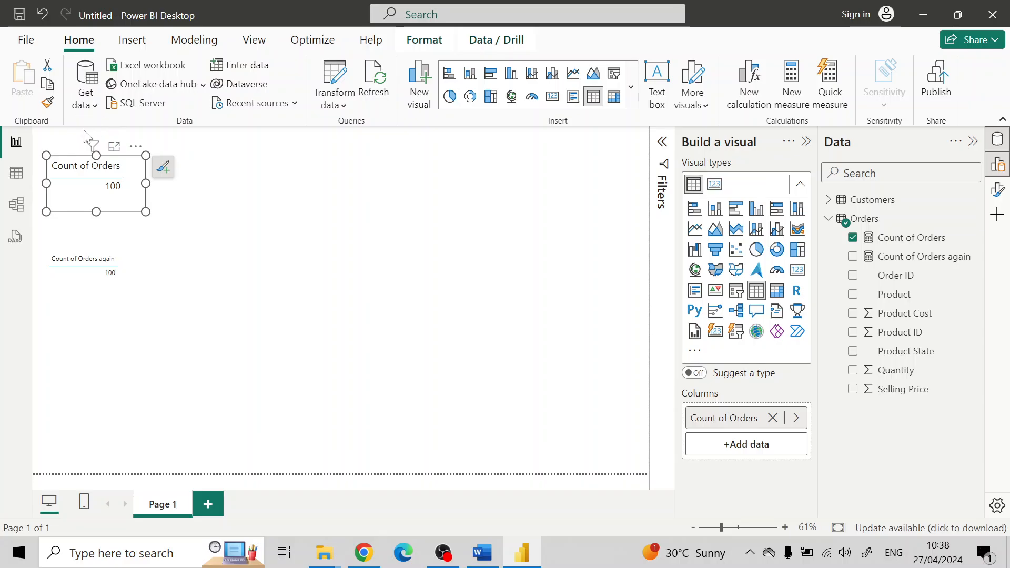
click(47, 103)
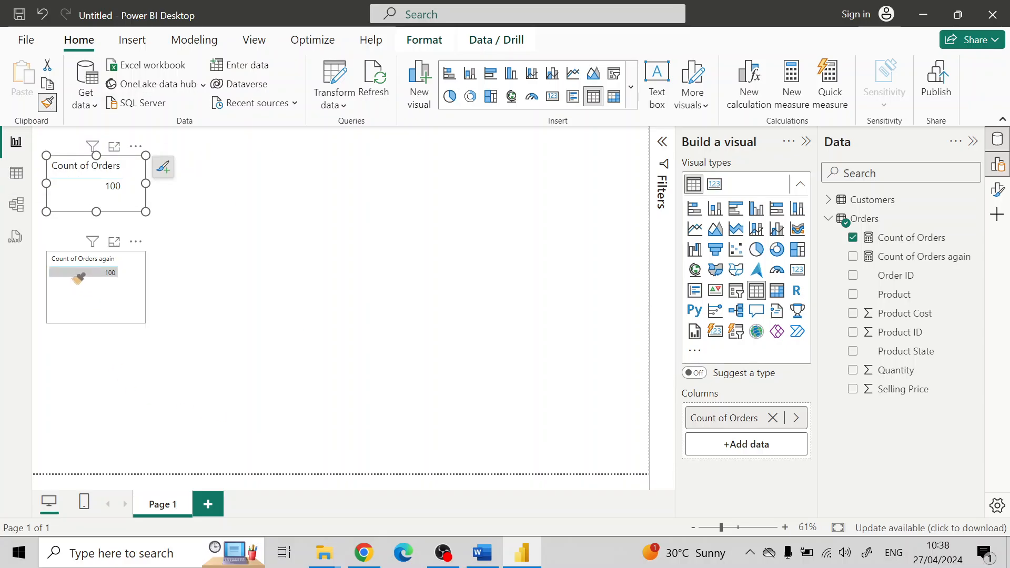
click(95, 295)
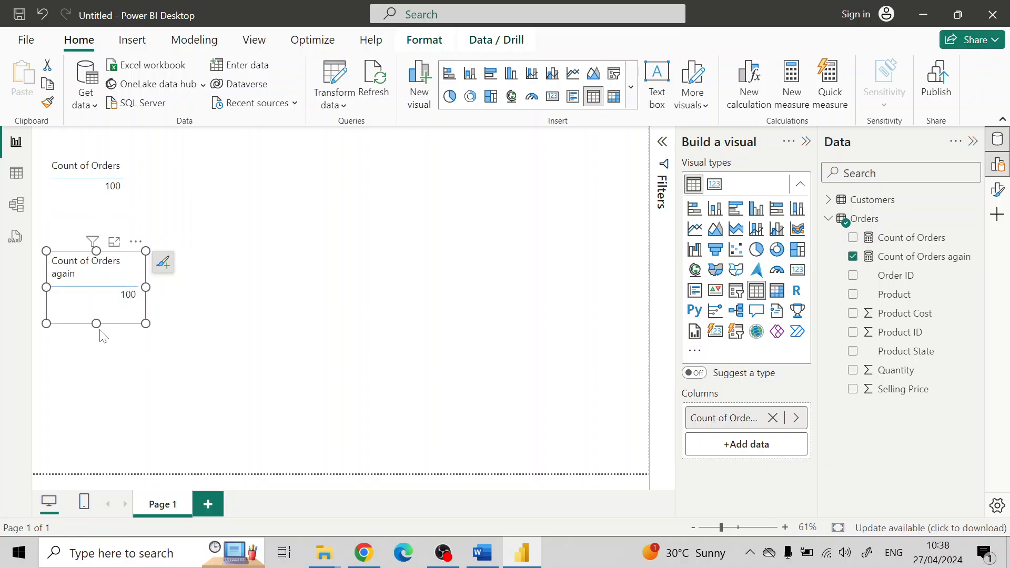
drag(97, 323, 96, 310)
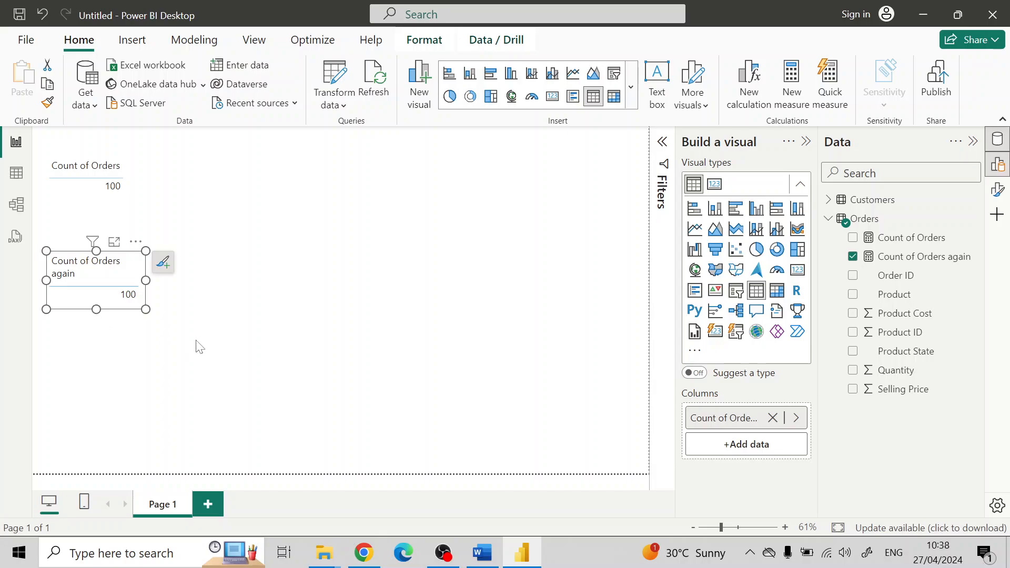
click(292, 339)
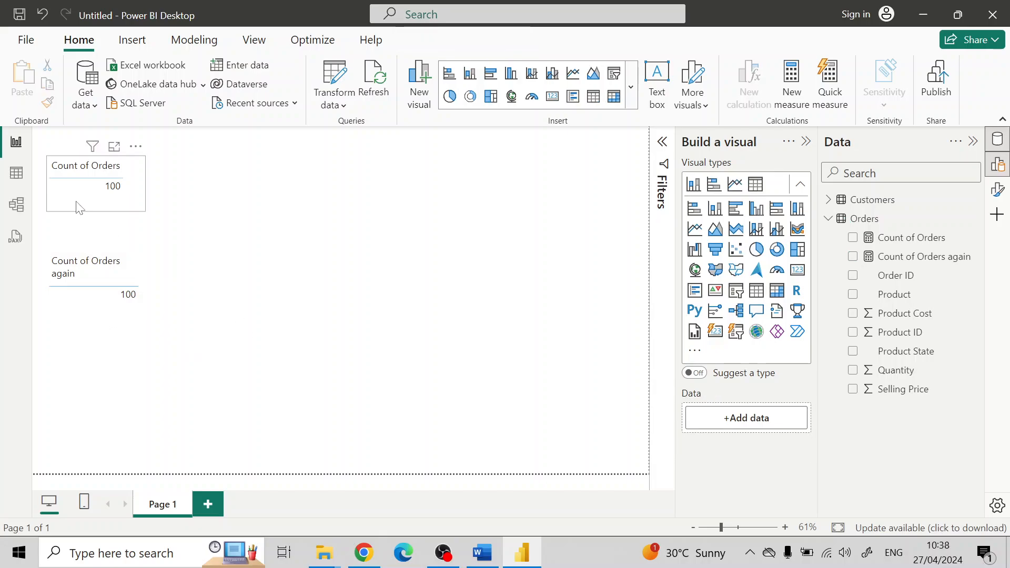
- Move the Count of Orders table slightly up and align the Count of Orders again table directly beneath it
click(81, 209)
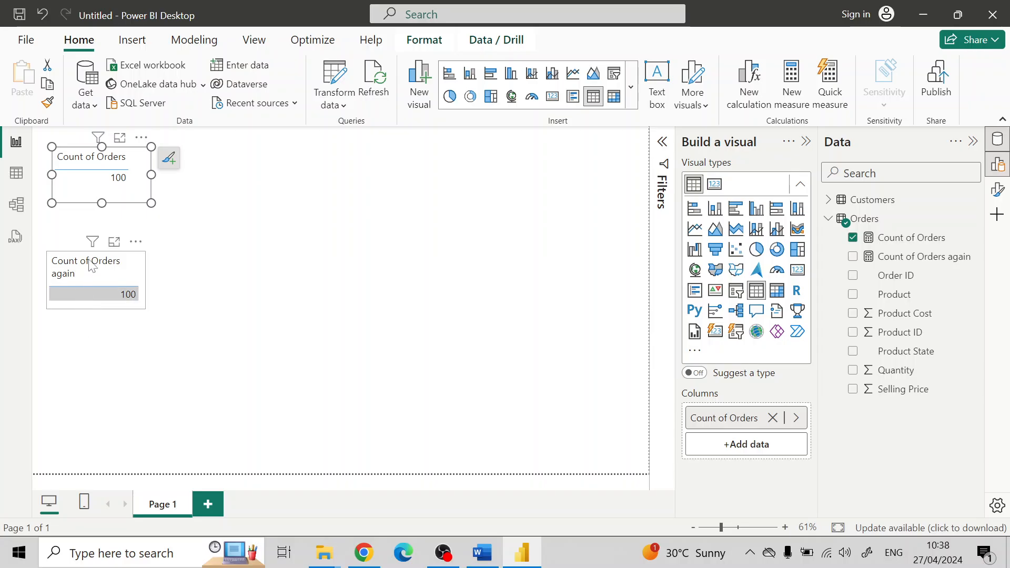
drag(80, 298, 75, 272)
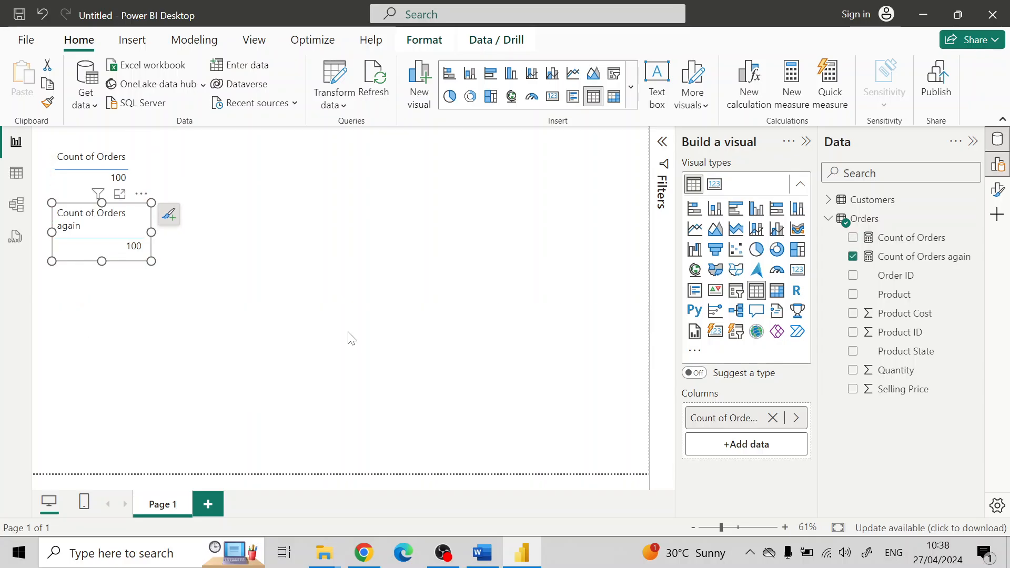
click(471, 342)
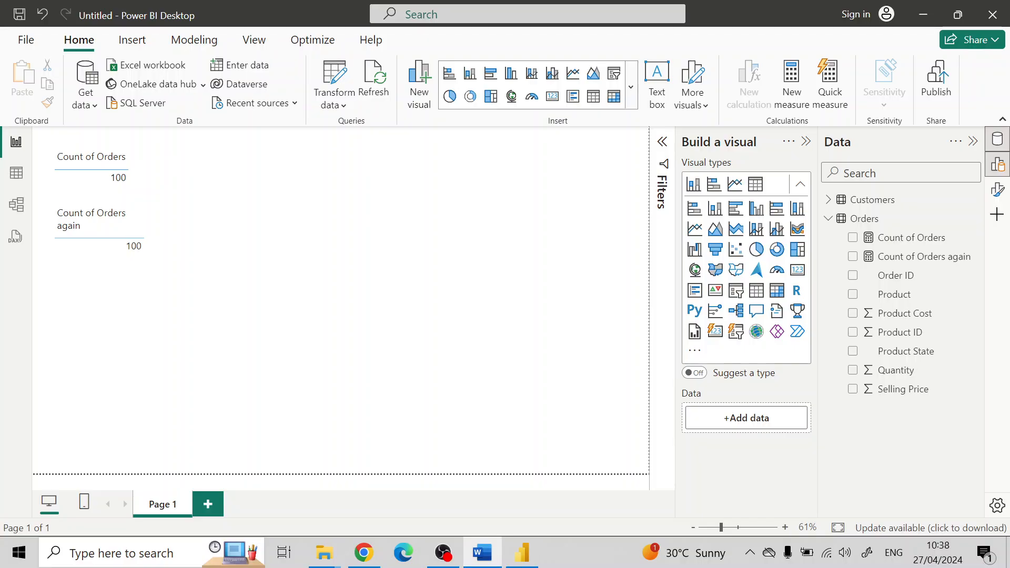
click(296, 321)
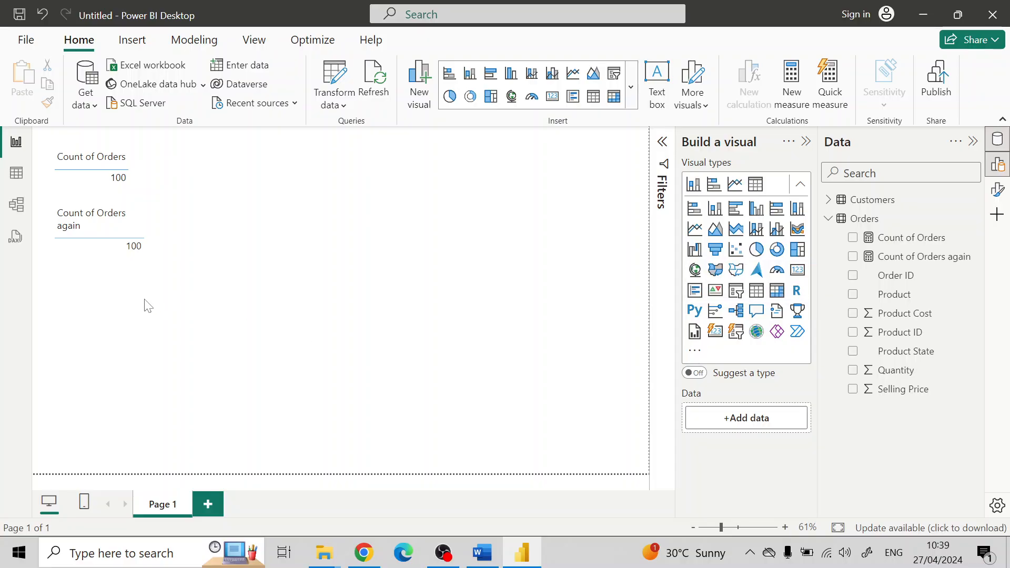
- Create a measure in the Orders table with the formula Unique Count of Orders = DISTINCTCOUNT(Orders[Order ID])
right_click(864, 218)
click(907, 245)
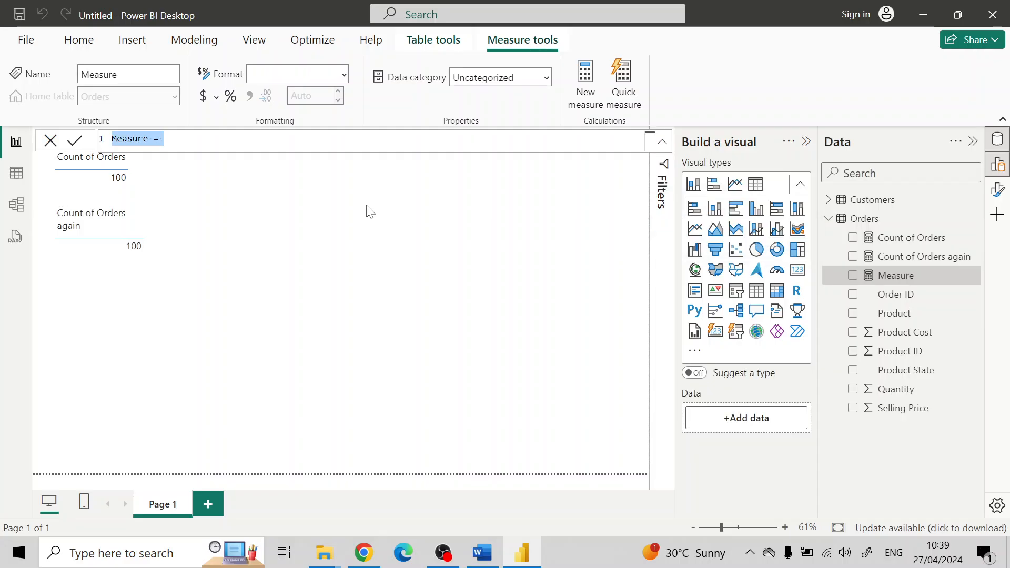
text(Uniqu)
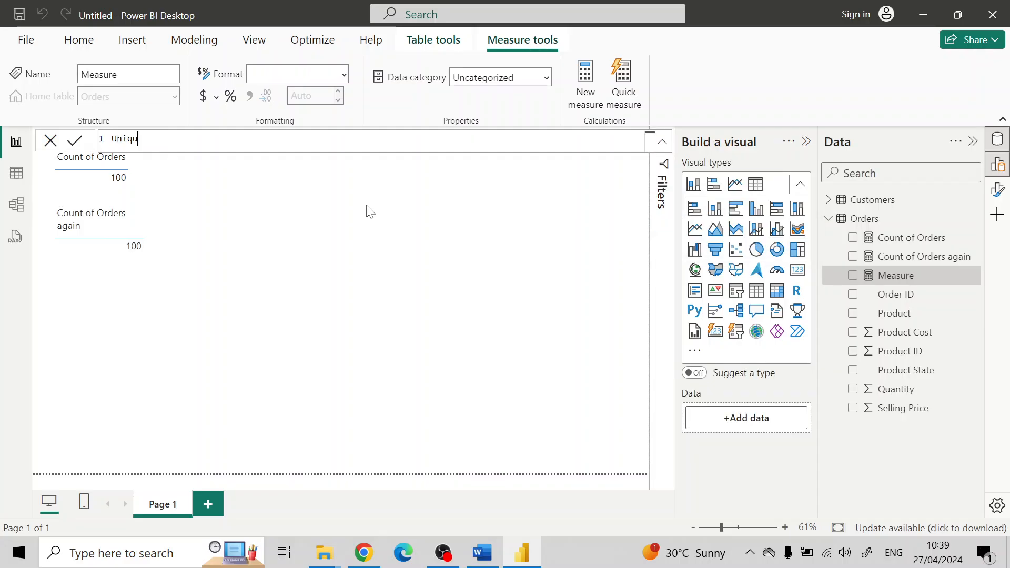
text(e Count of )
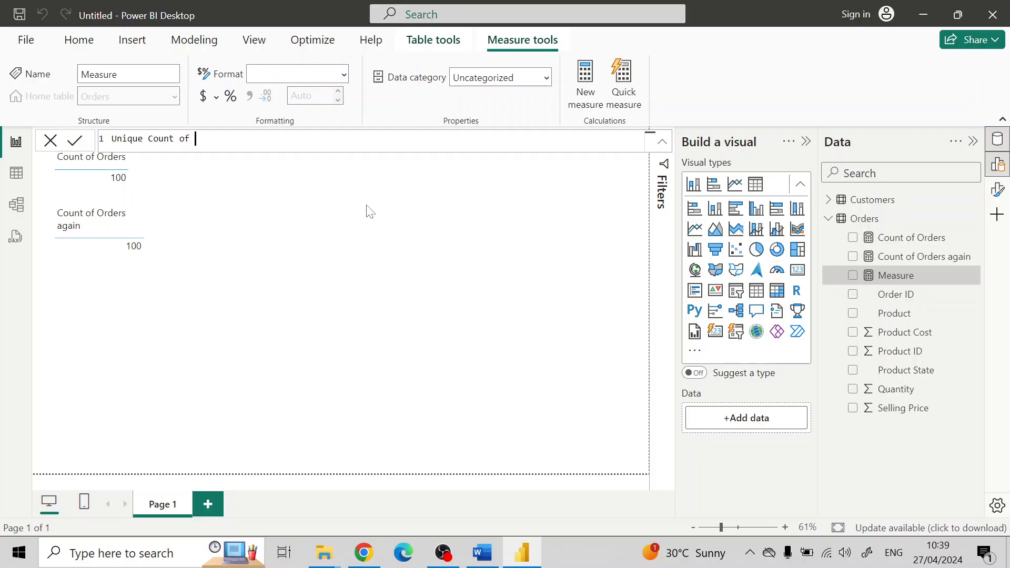
text(Orders = Di)
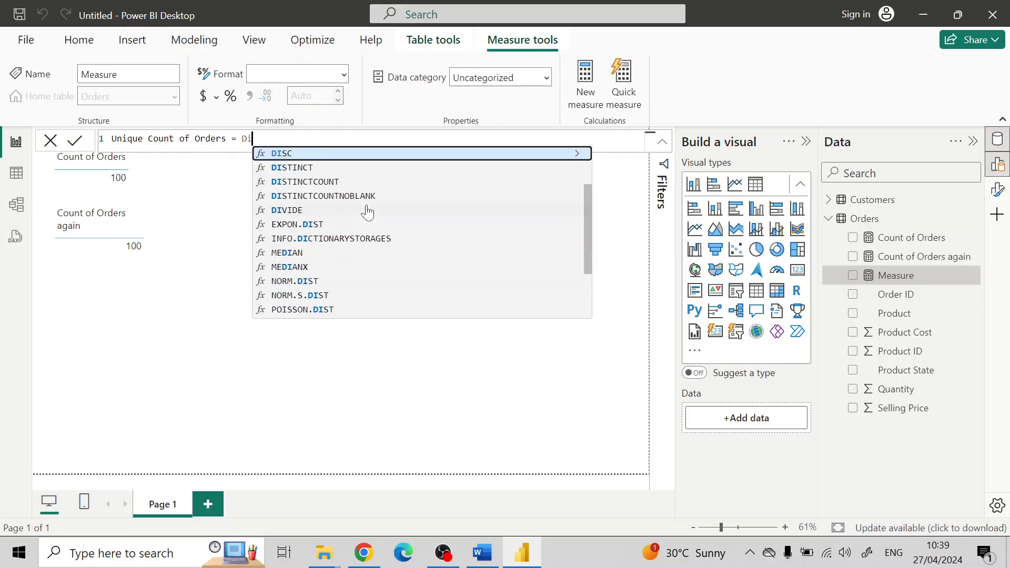
key(Down)
key(Down)
key(Tab)
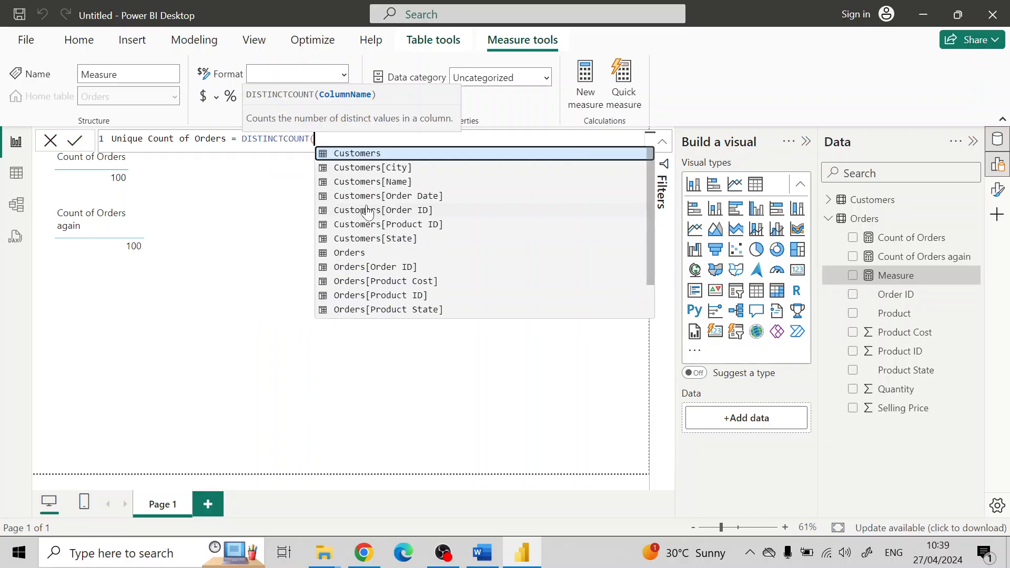
text(Order)
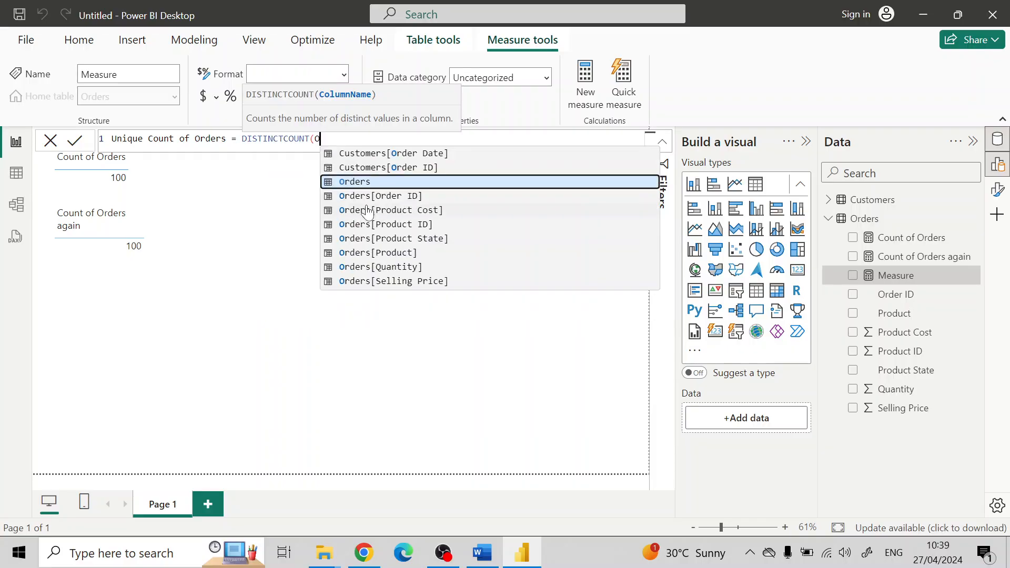
key(Down)
key(Tab)
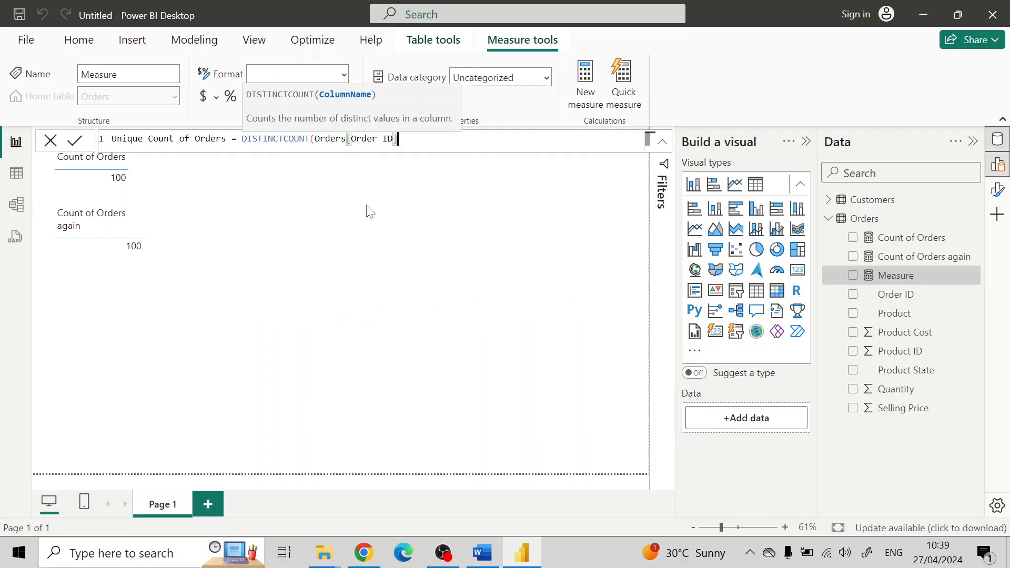
text())
key(Return)
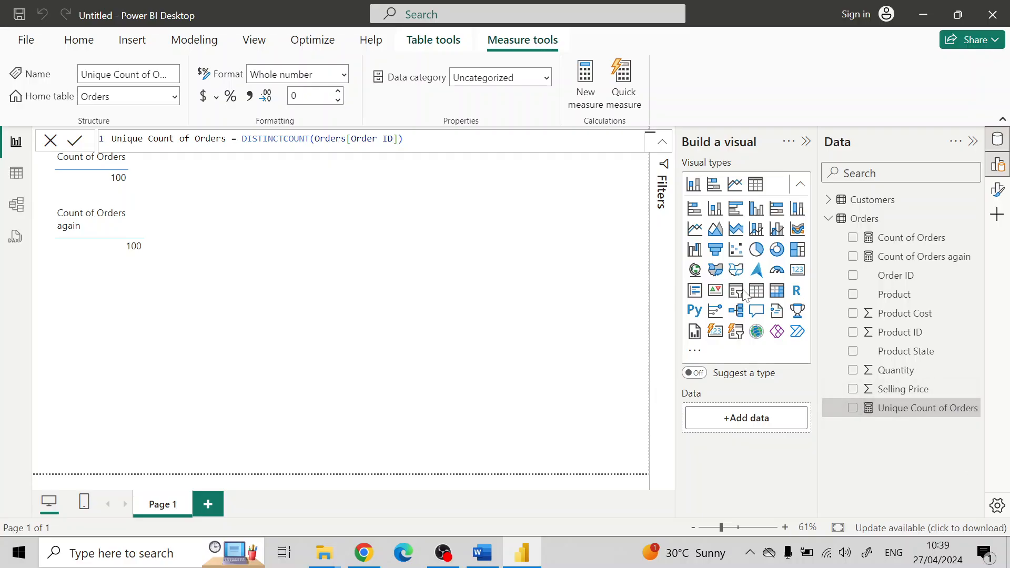
- Add a table visual below the other two showing the Unique Count of Orders measure
click(760, 293)
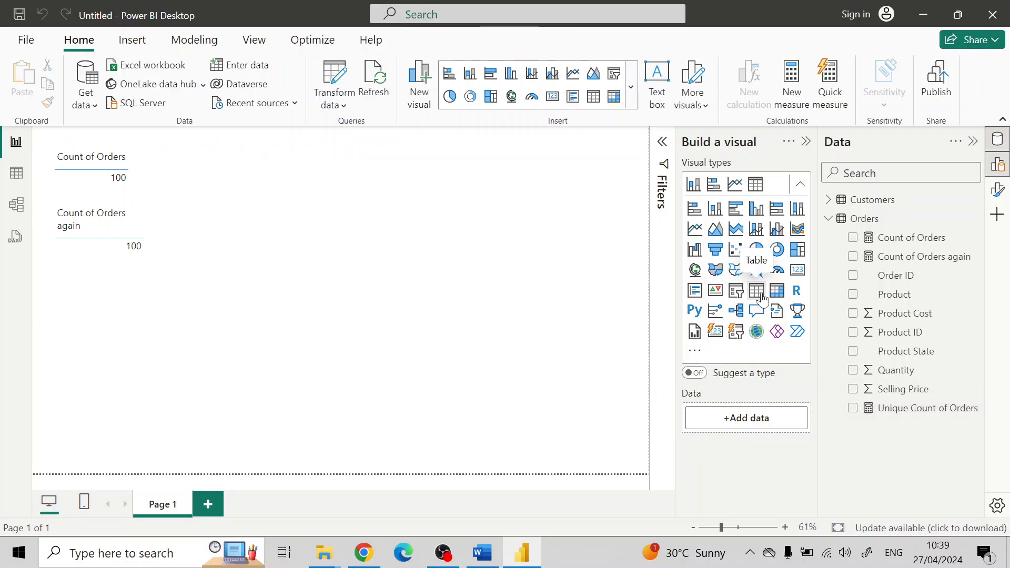
click(756, 292)
drag(954, 408, 763, 418)
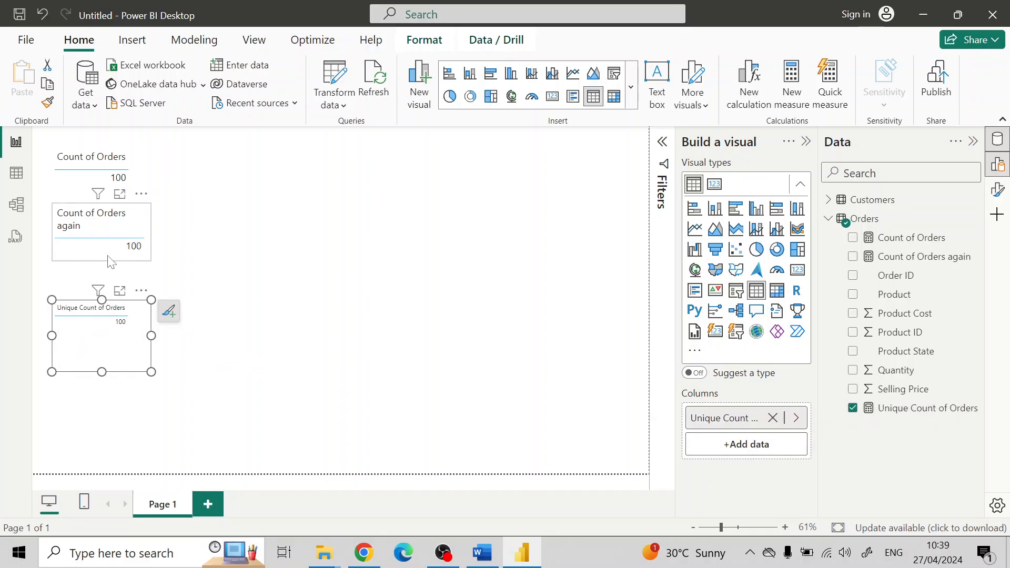
- Copy the Count of Orders again table's formatting onto the Unique Count of Orders table and shorten that table to fit its content
click(48, 104)
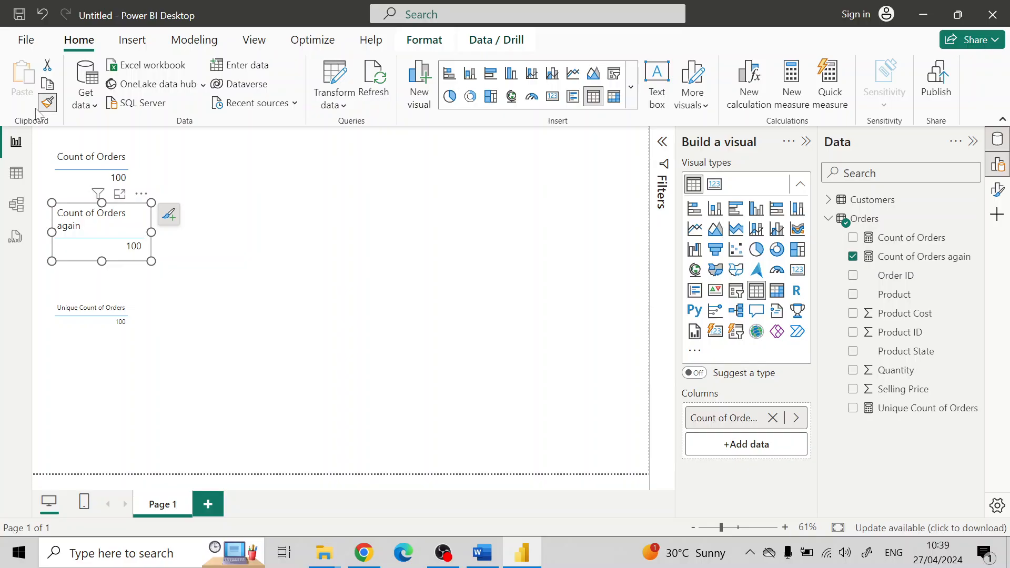
click(94, 337)
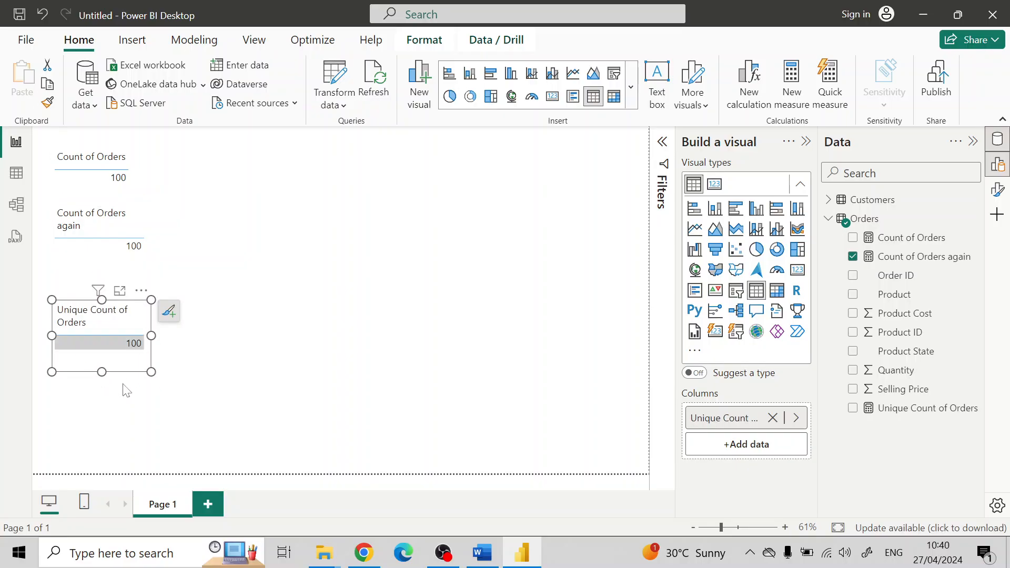
drag(102, 372, 101, 359)
click(174, 380)
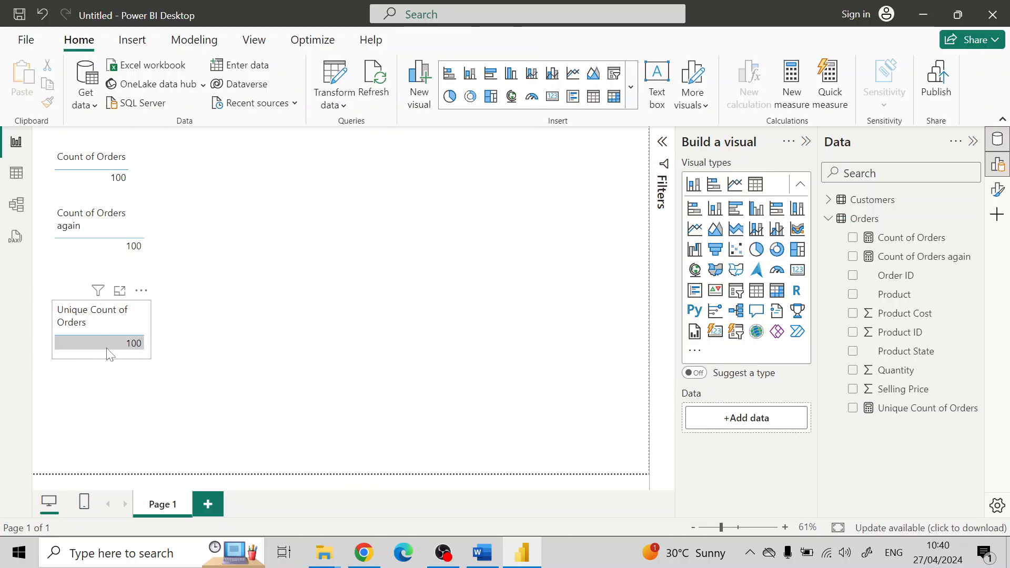
- Move the Unique Count of Orders table up to sit just below the Count of Orders again table
click(89, 332)
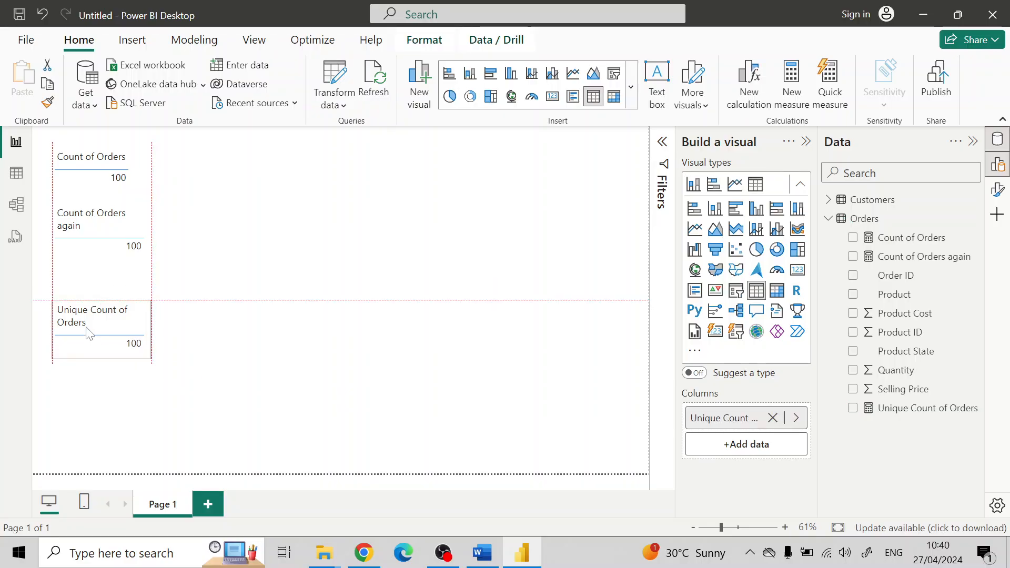
mouse_move(90, 332)
mouse_down()
mouse_move(108, 320)
mouse_move(105, 332)
mouse_up()
click(428, 351)
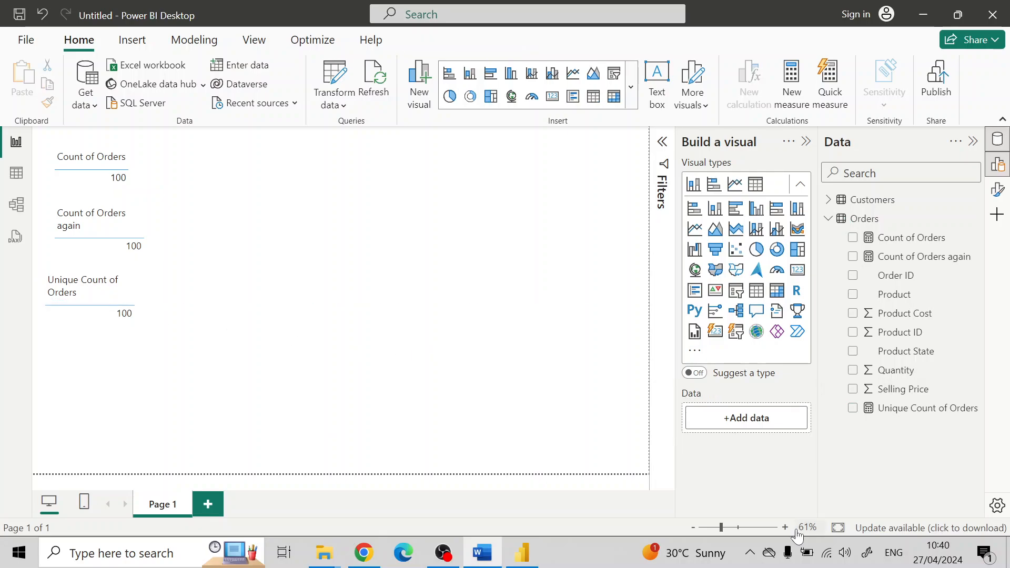
- Add the comment // This is my comment on a new line below the Unique Count of Orders measure's formula
click(939, 409)
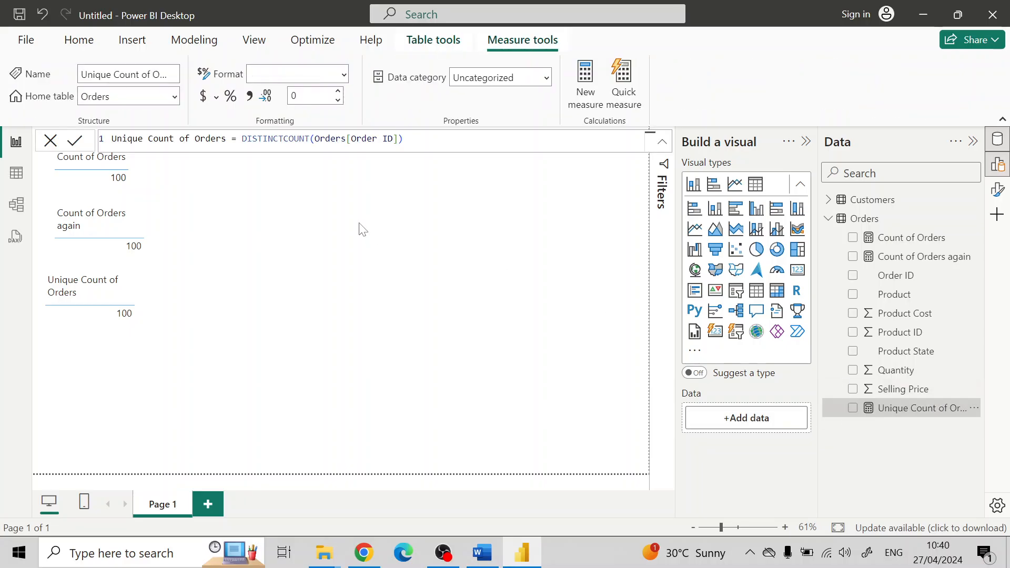
click(404, 140)
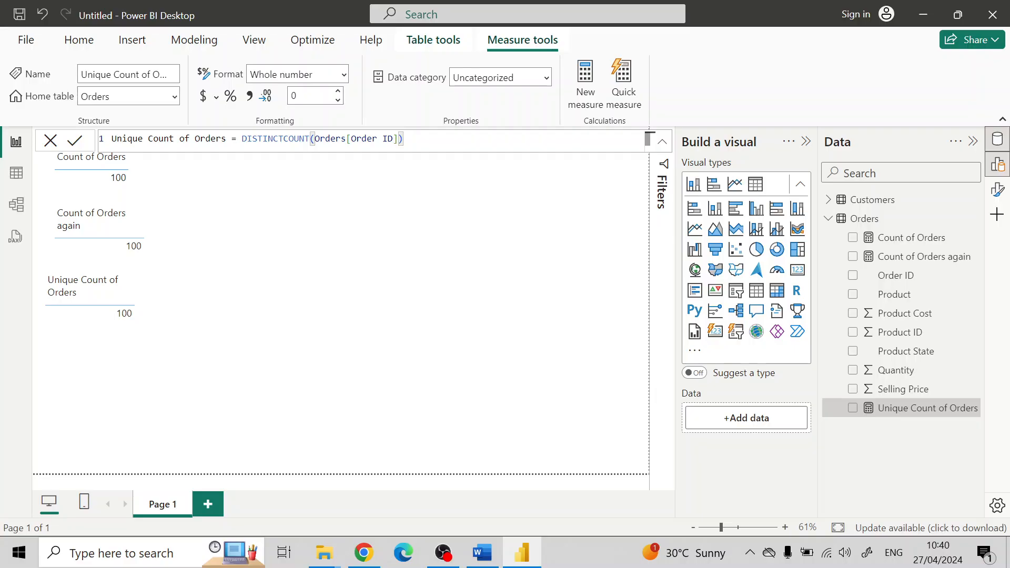
key(shift+Return)
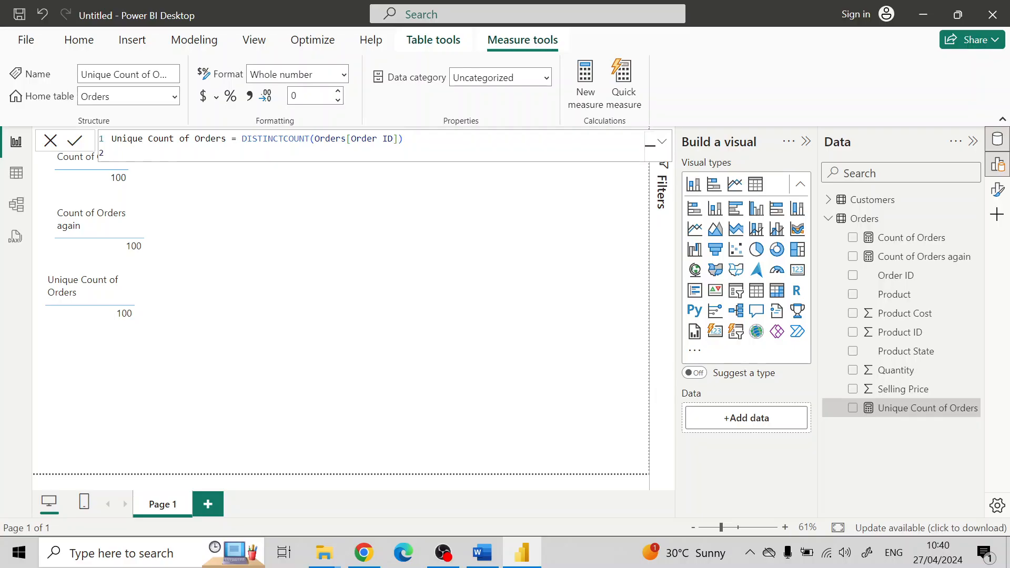
text(//)
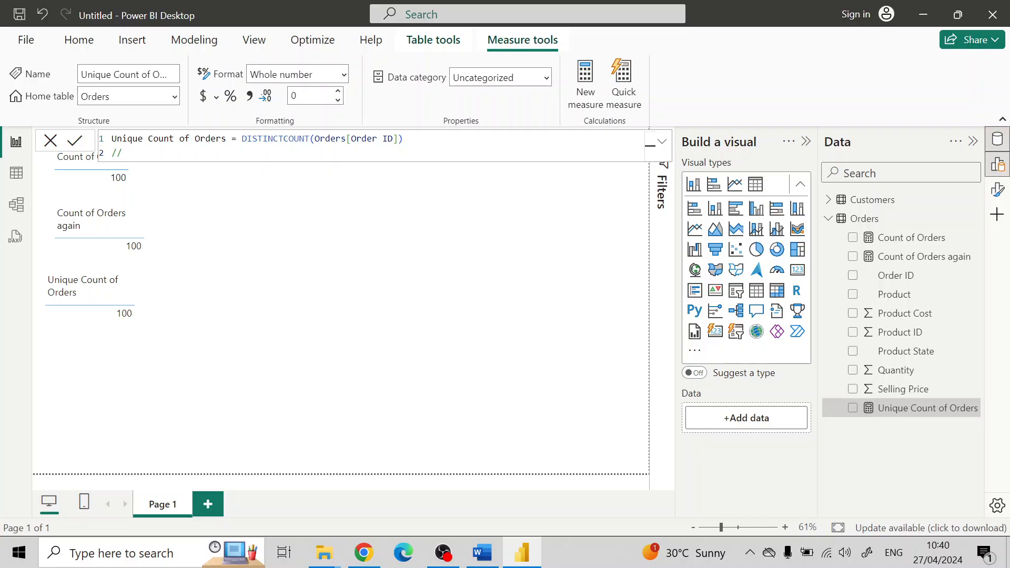
key(shift+Left)
key(Right)
text(This is my comment)
double_click(202, 152)
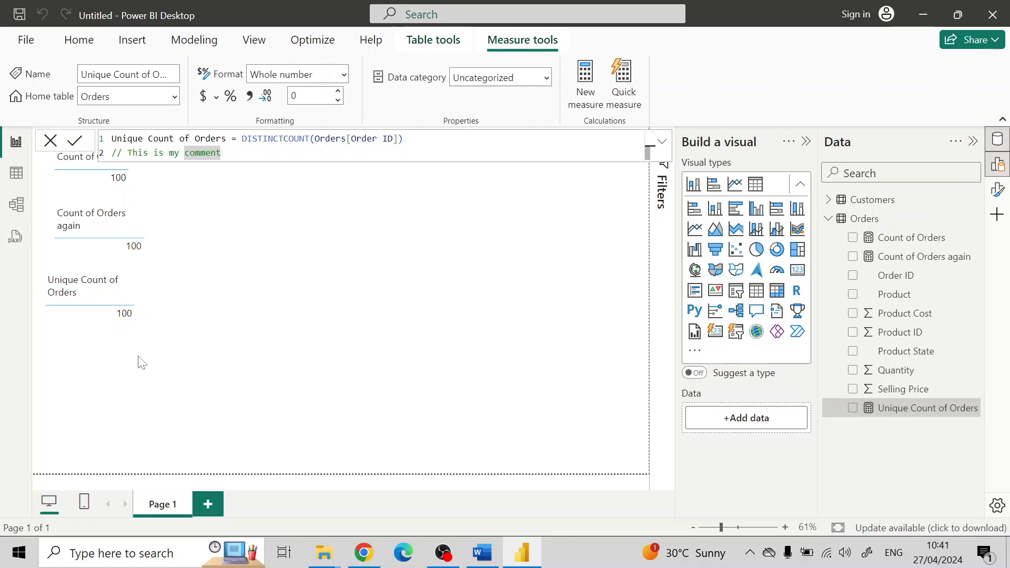
click(88, 227)
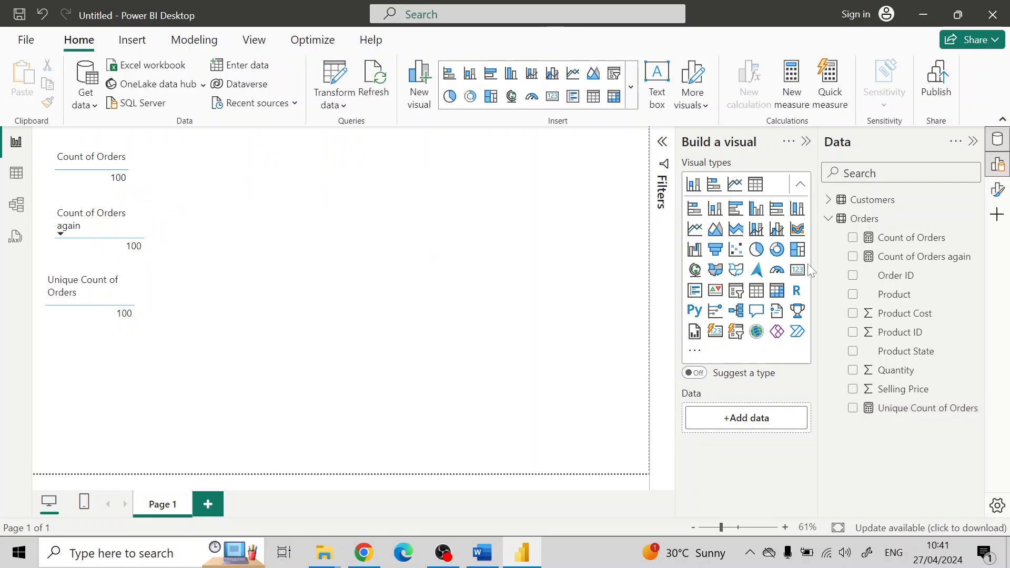
- Delete the Count of Orders again measure from the model and remove its table visual from the report page
click(909, 258)
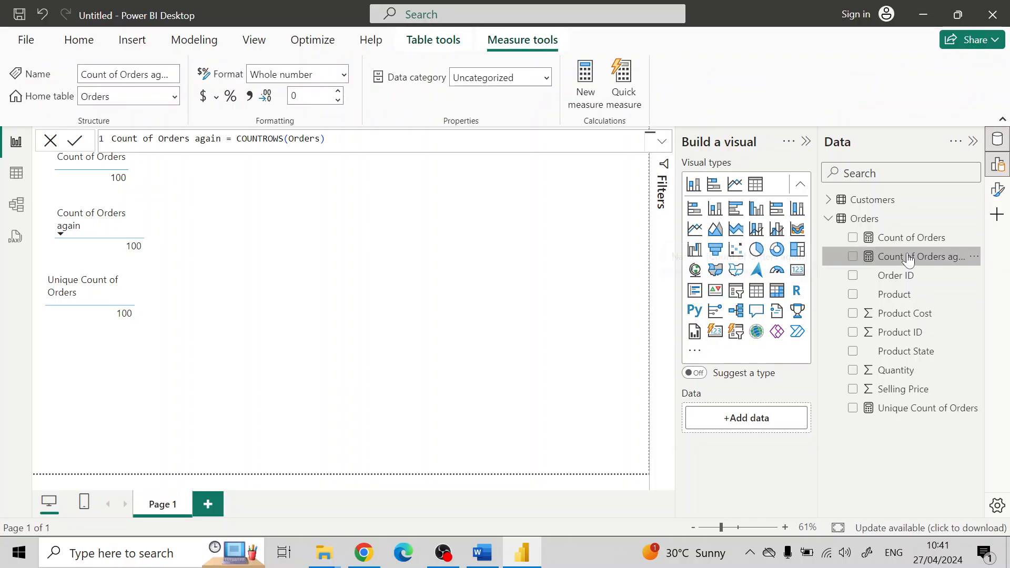
right_click(908, 257)
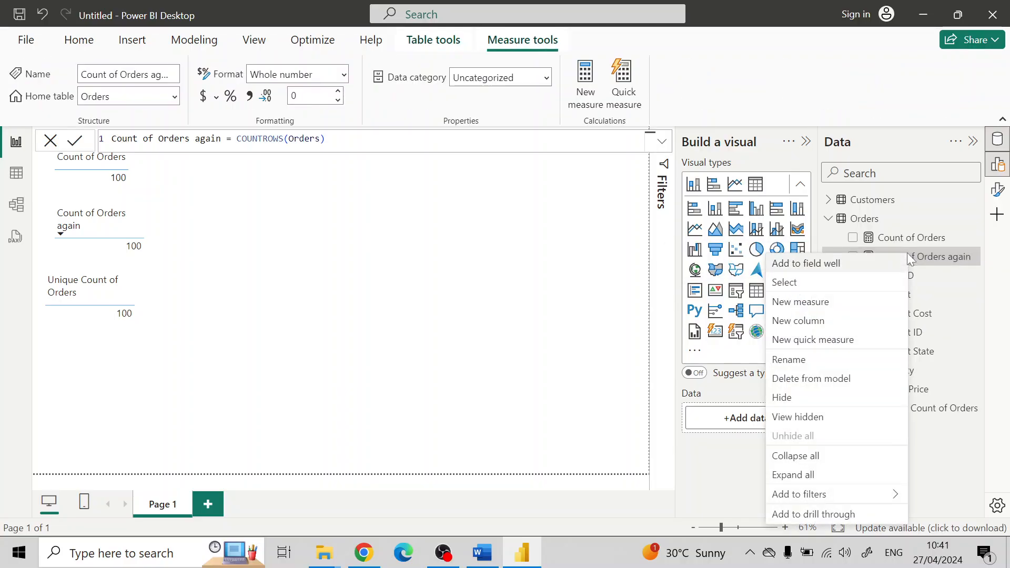
click(799, 382)
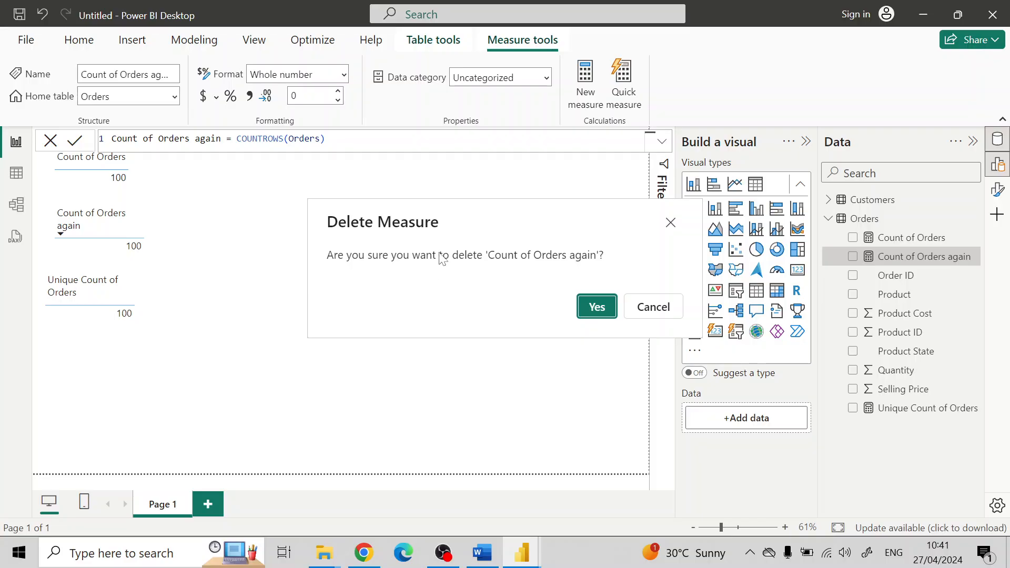
click(601, 307)
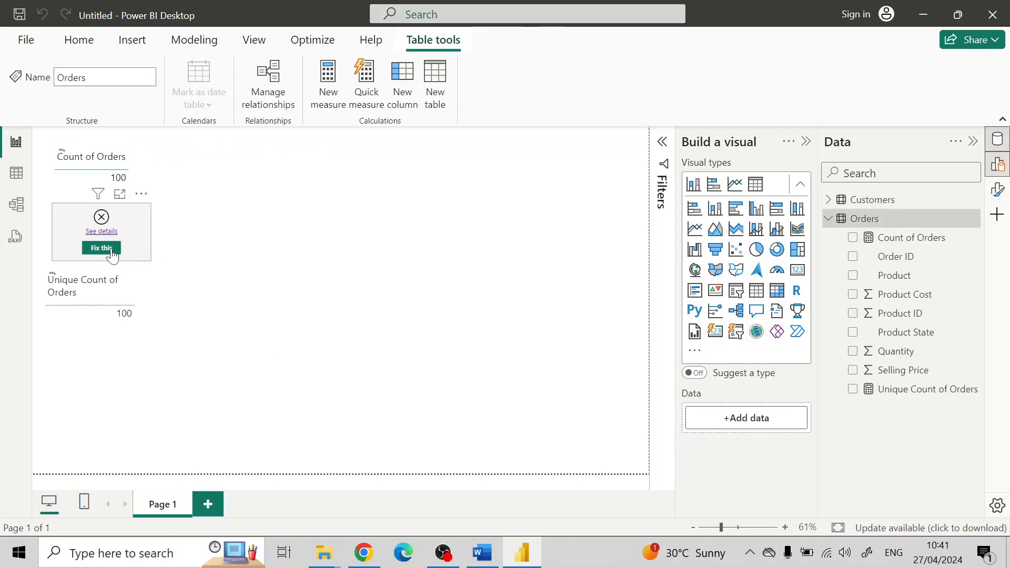
click(134, 207)
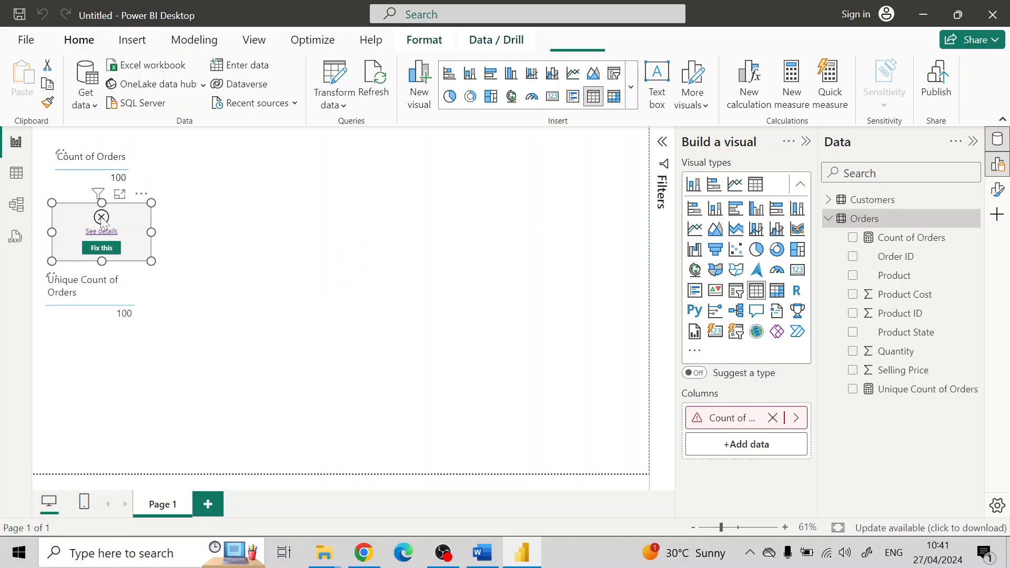
key(Delete)
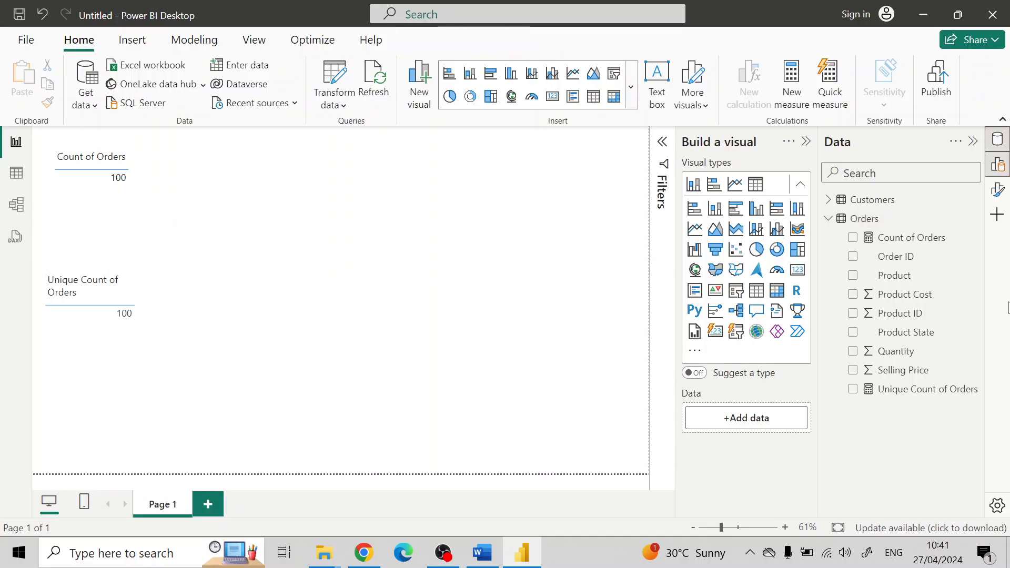
- Move the Unique Count of Orders table up to sit just below the Count of Orders table
click(482, 552)
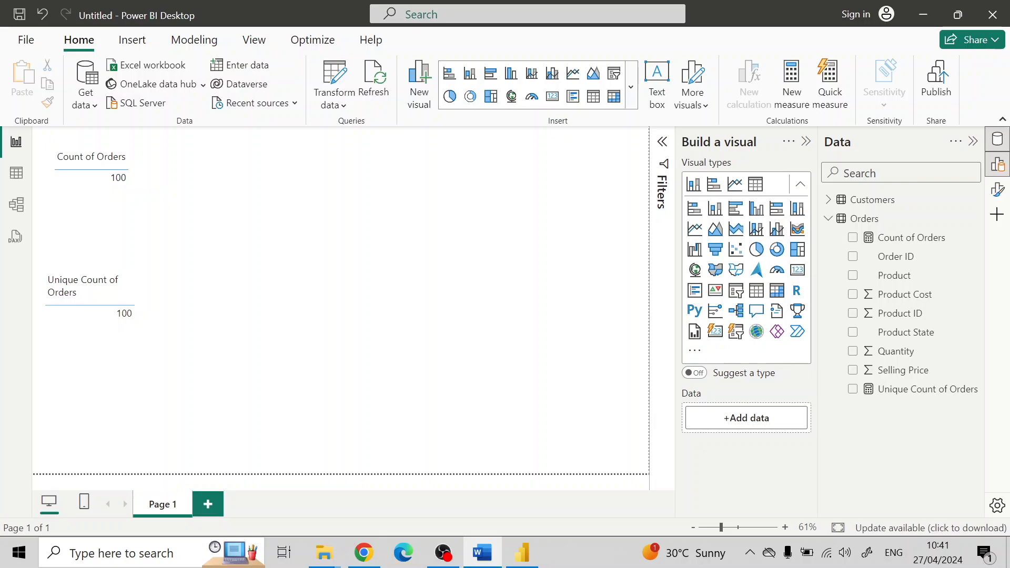
click(86, 278)
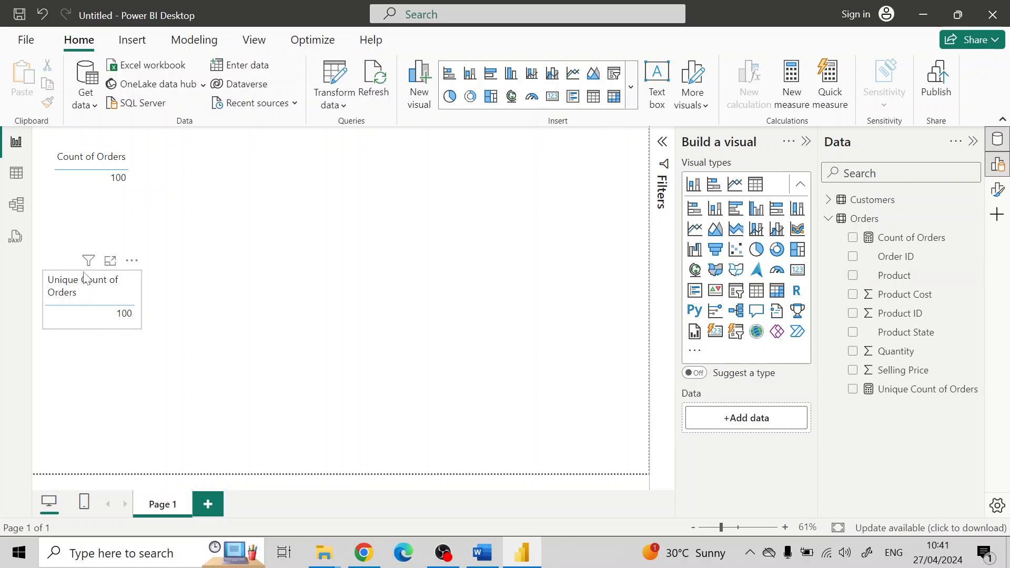
drag(83, 273, 93, 155)
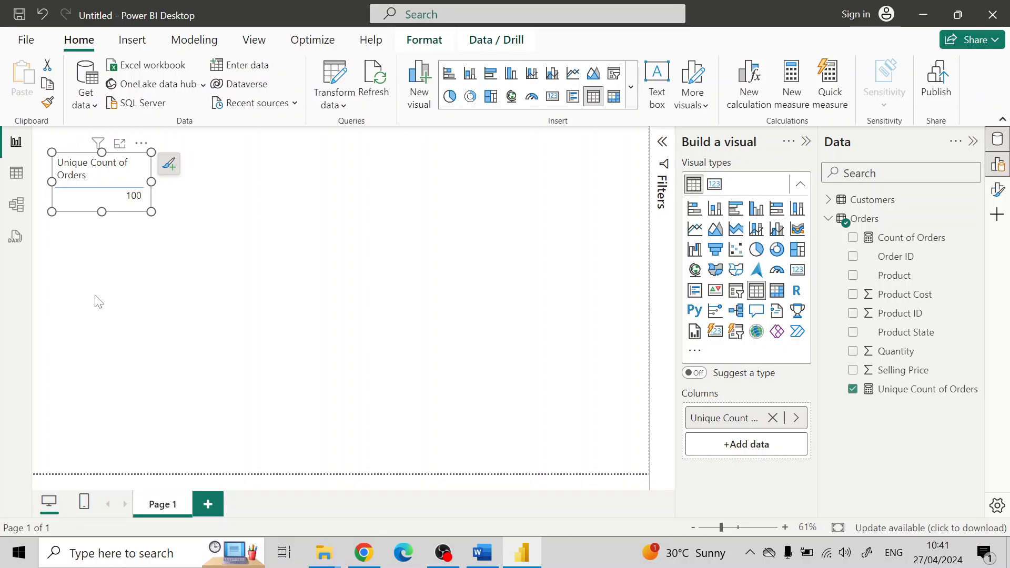
drag(78, 191, 73, 239)
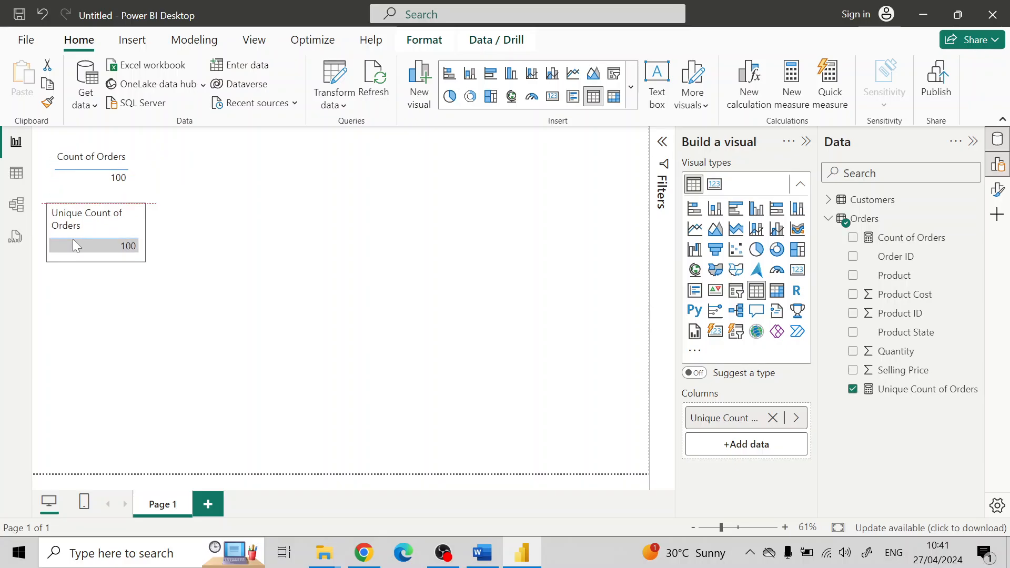
click(294, 291)
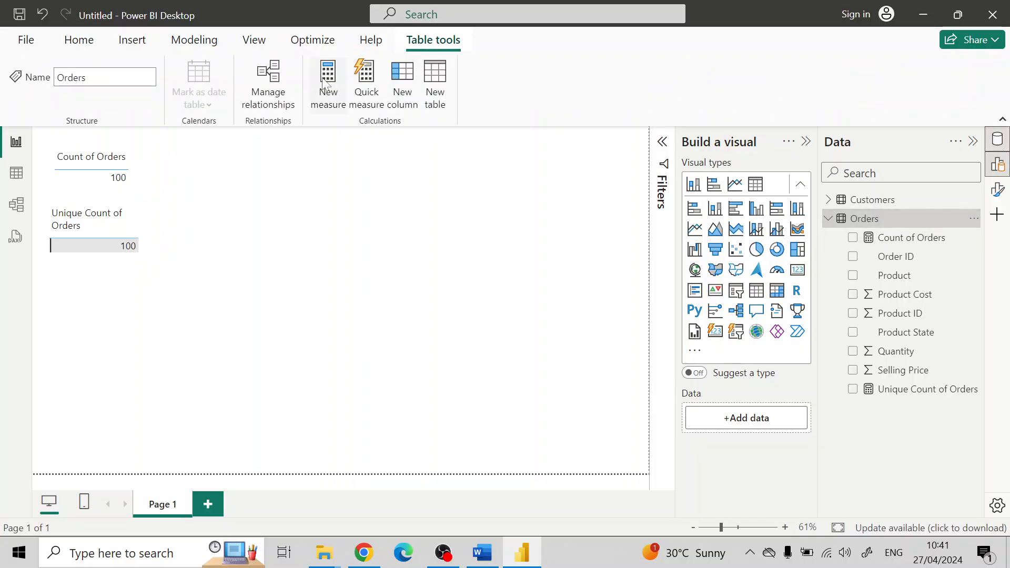
- Create a measure in the Orders table with the formula Sum of Orders = SUM(Orders[Quantity])
click(322, 89)
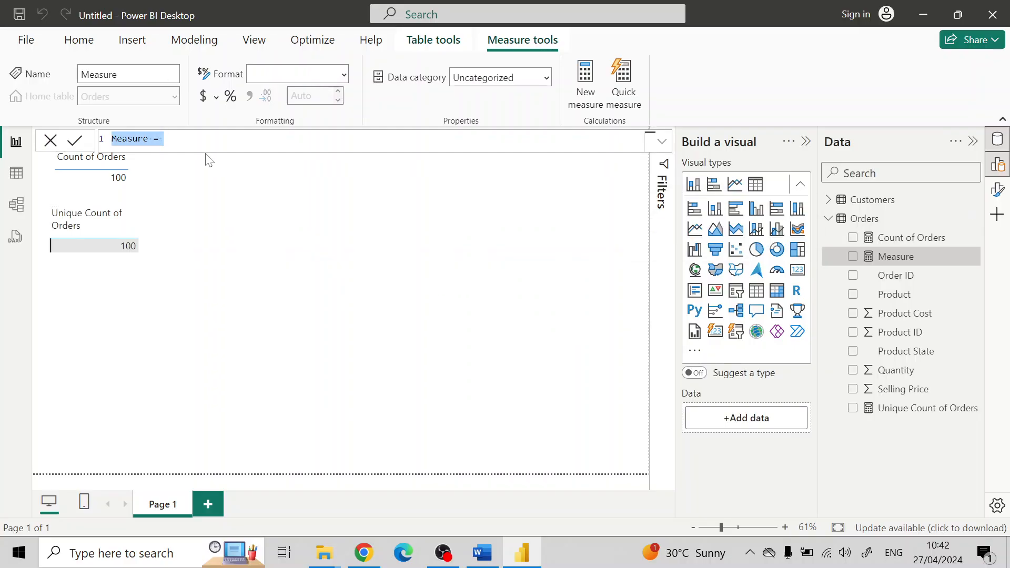
text(Sum of Orde)
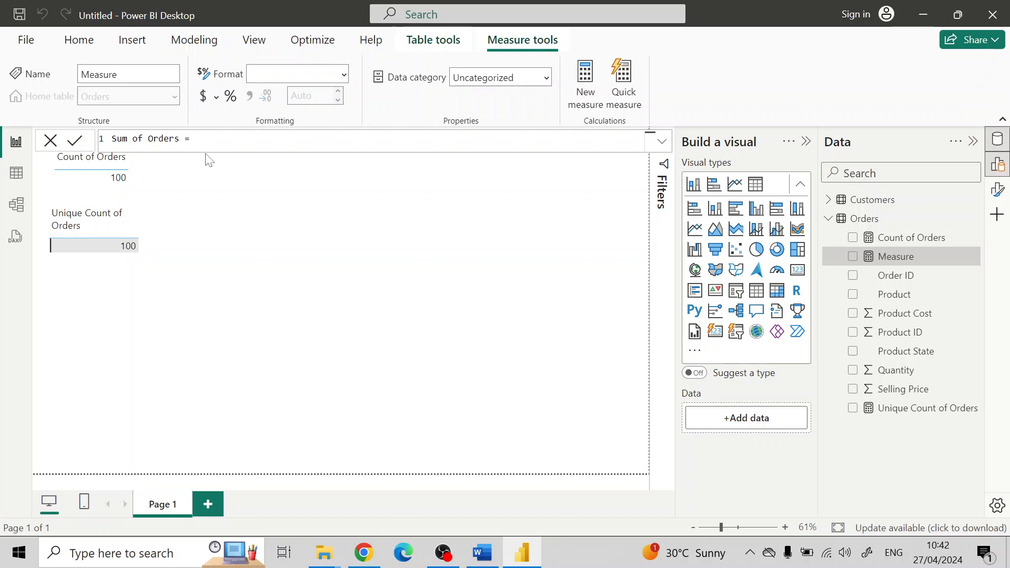
text(rs = SUM()
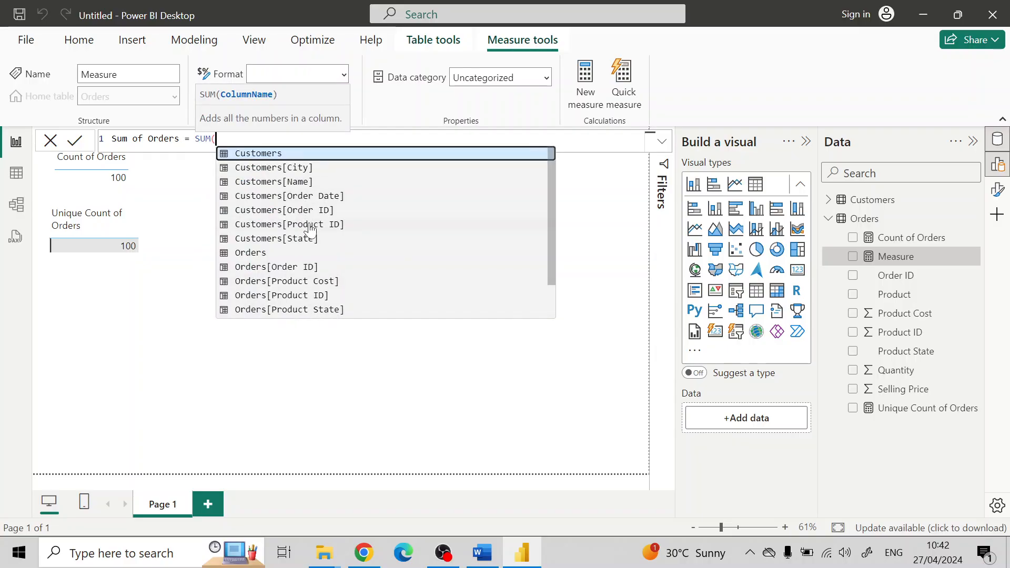
text(qu)
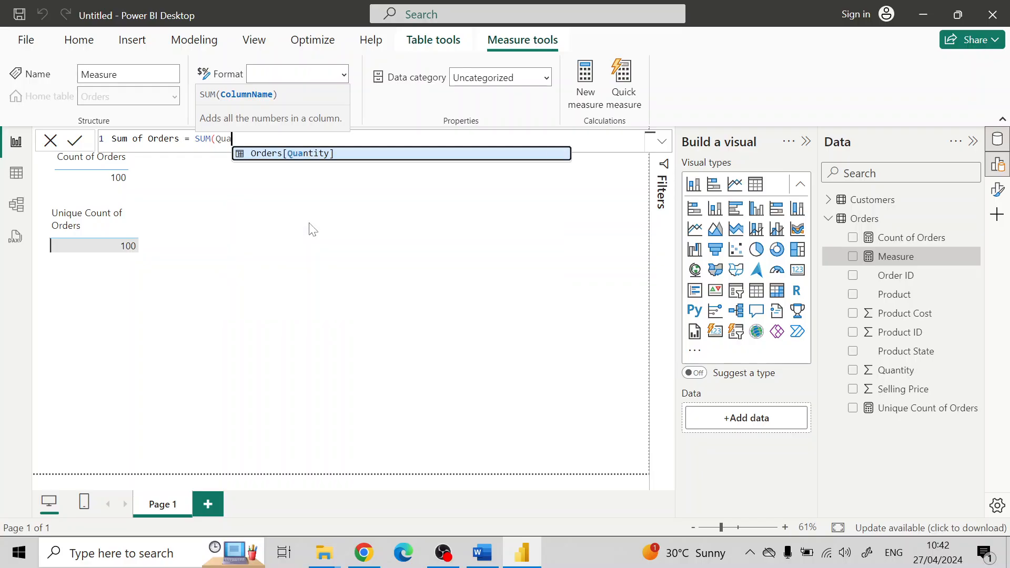
key(Tab)
text())
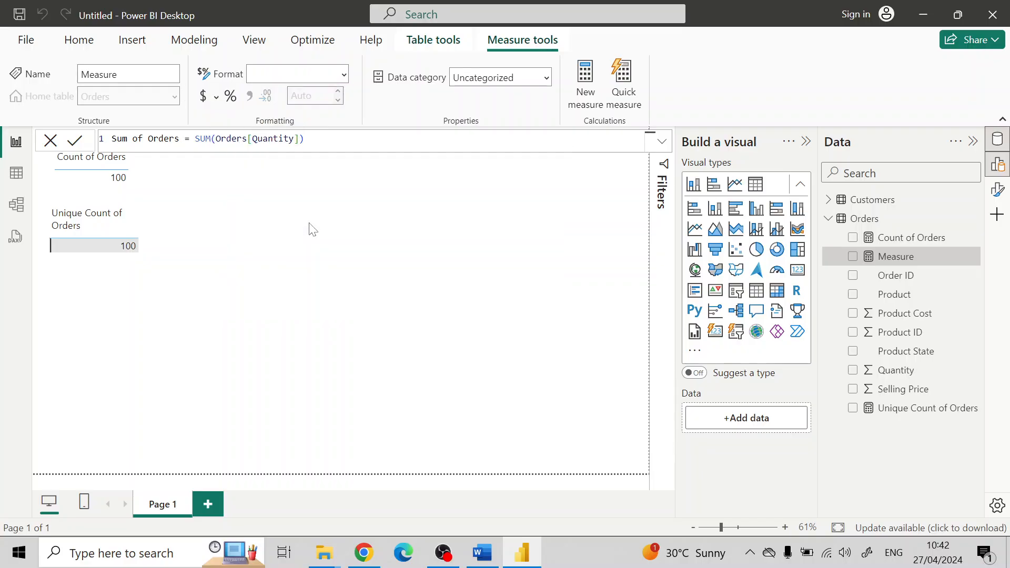
key(Return)
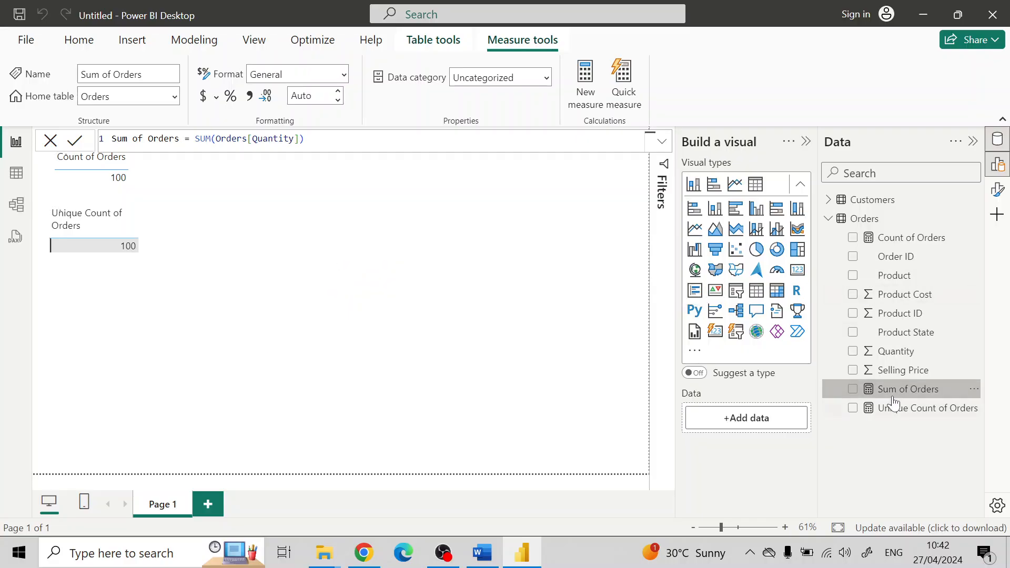
- Add a table visual showing the Sum of Orders measure below the other two and copy the Unique Count of Orders table's formatting onto it
click(757, 295)
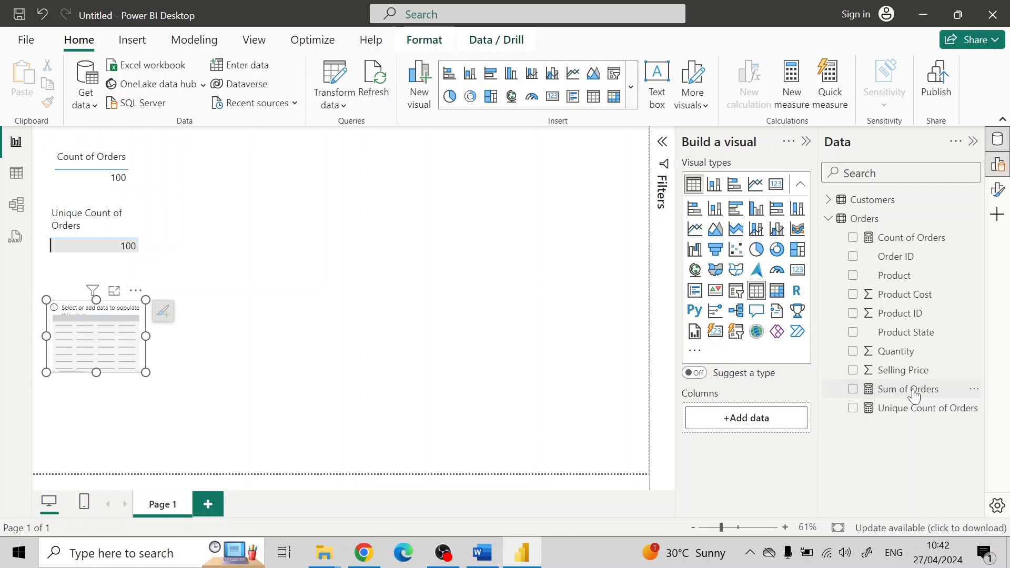
drag(914, 394, 753, 423)
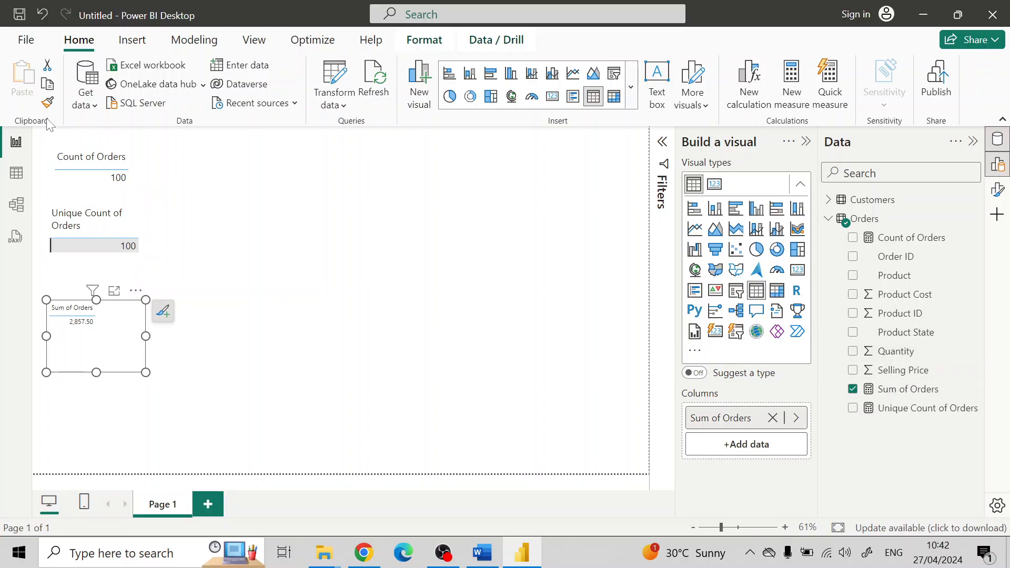
click(48, 103)
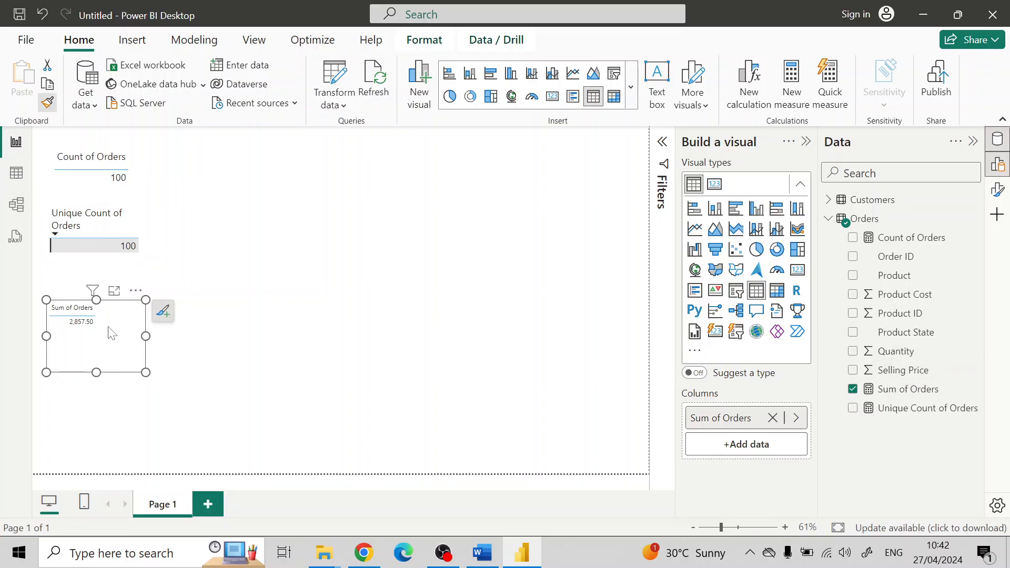
click(124, 367)
click(72, 256)
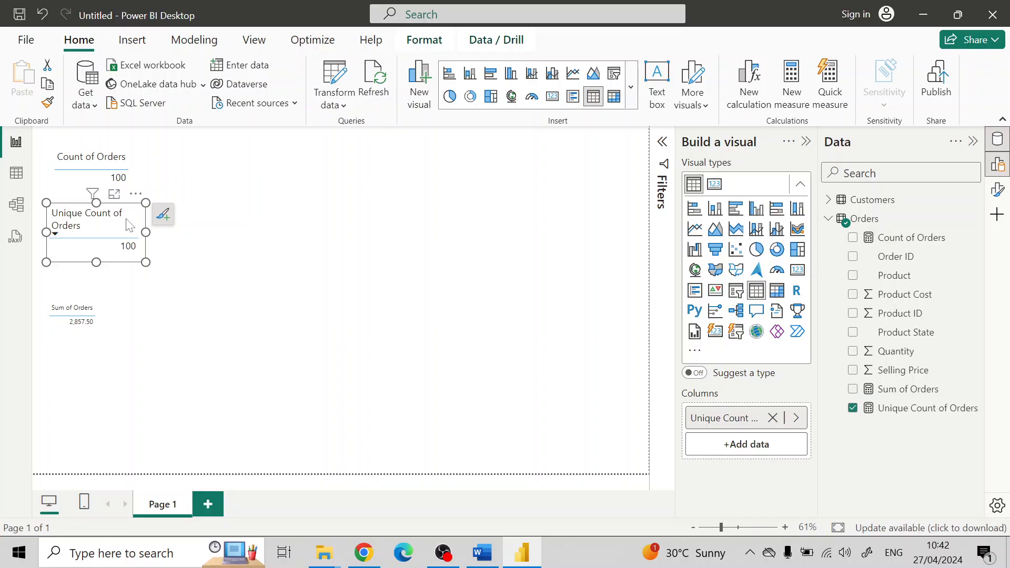
click(47, 103)
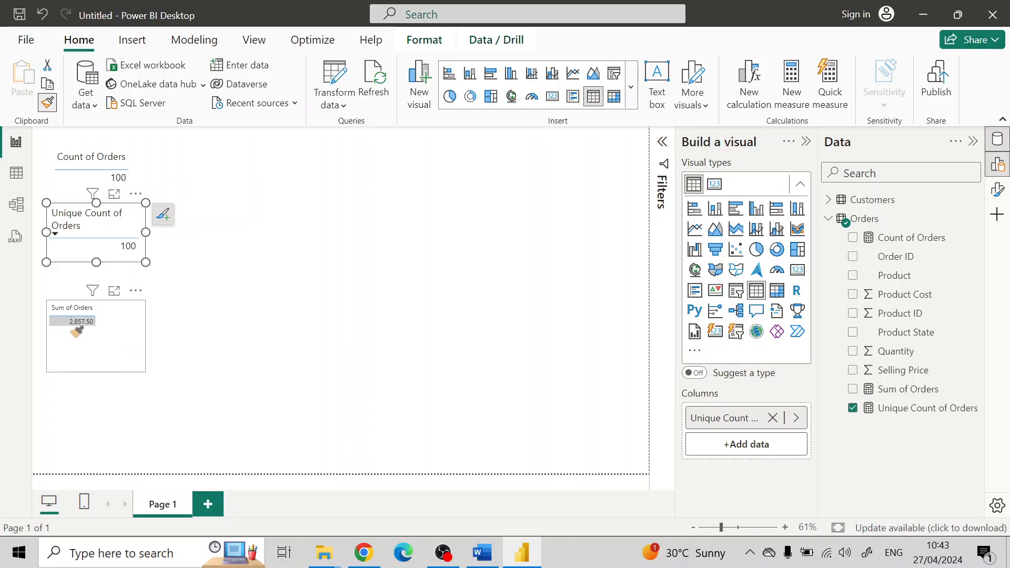
click(76, 330)
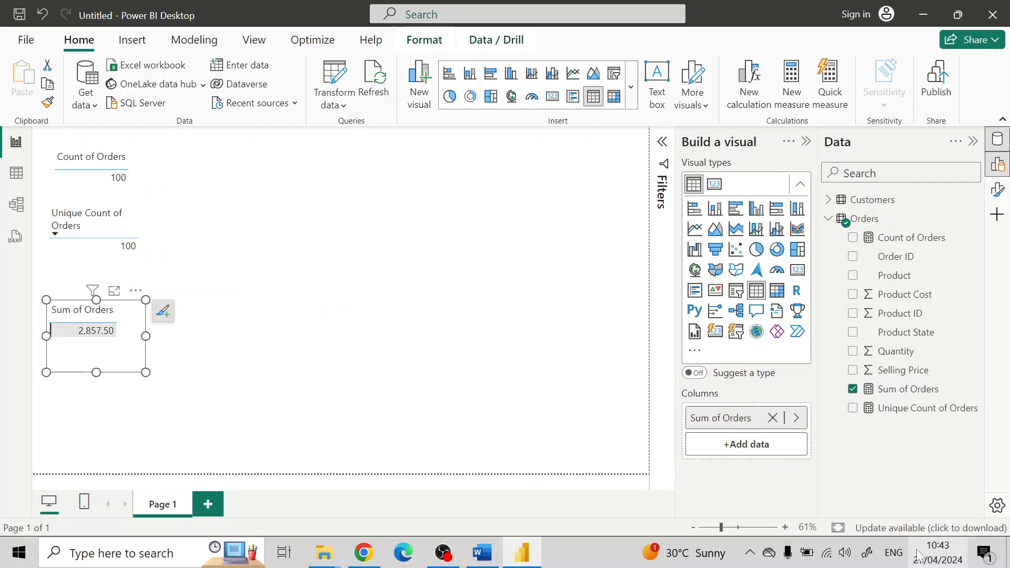
- Format the Sum of Orders measure with a thousands separator and 0 decimal places, and shrink its table to fit the content
click(899, 393)
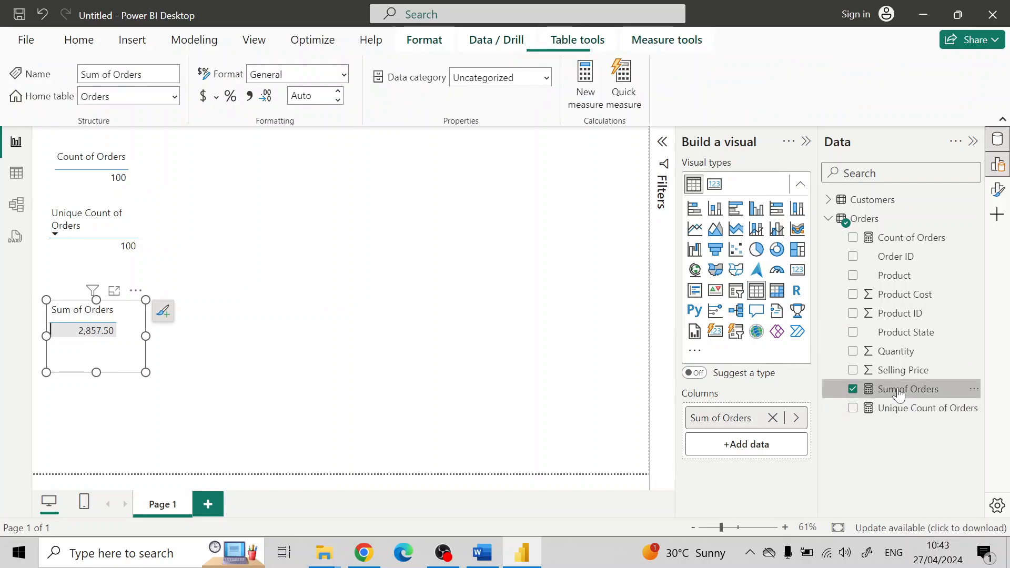
click(250, 97)
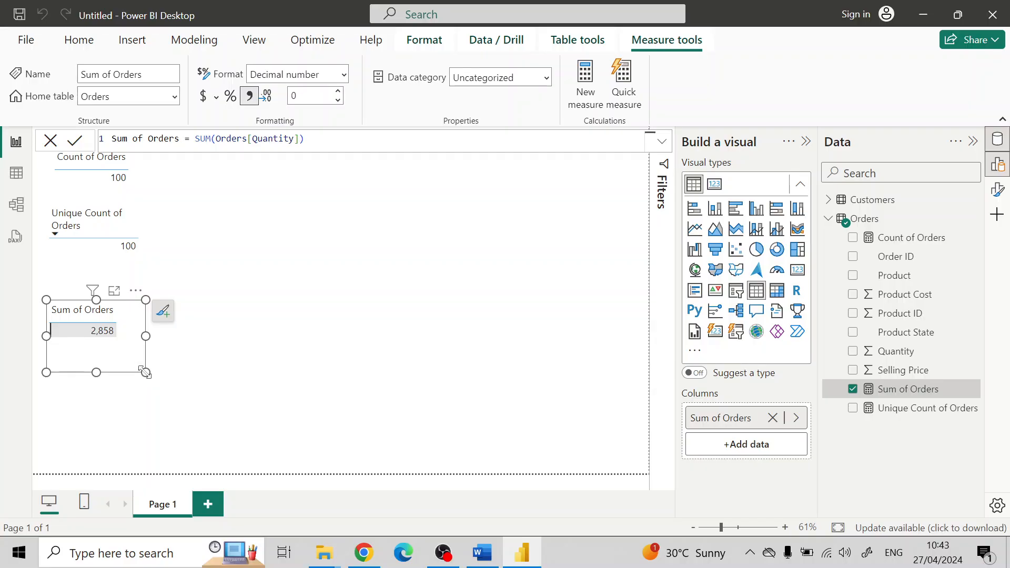
drag(146, 373, 127, 350)
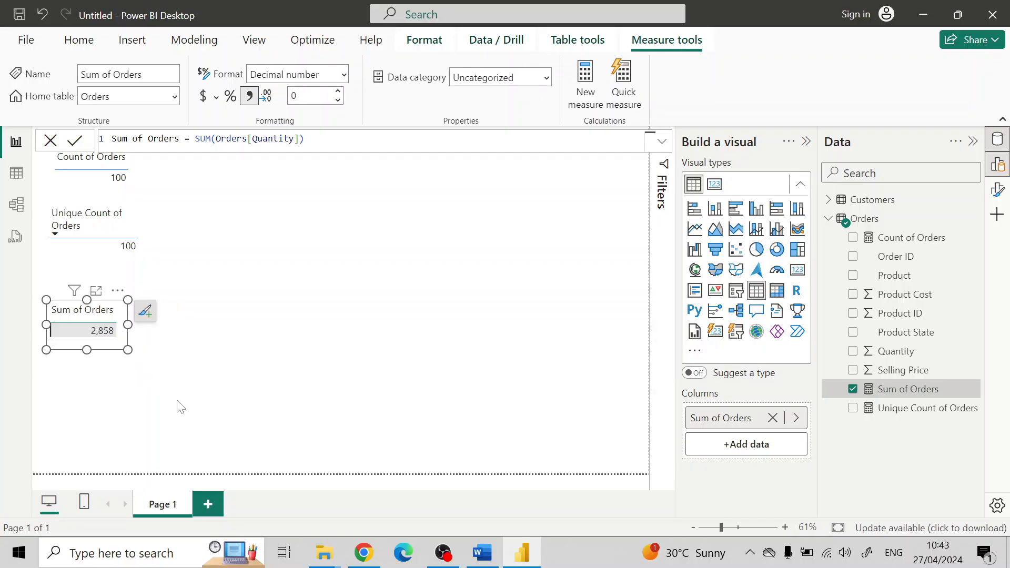
click(318, 370)
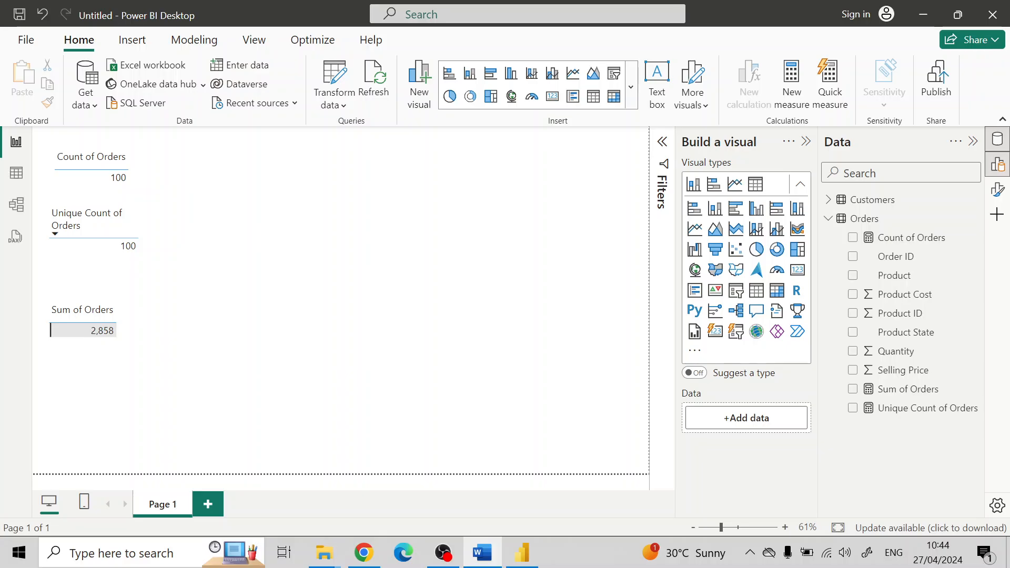
click(506, 351)
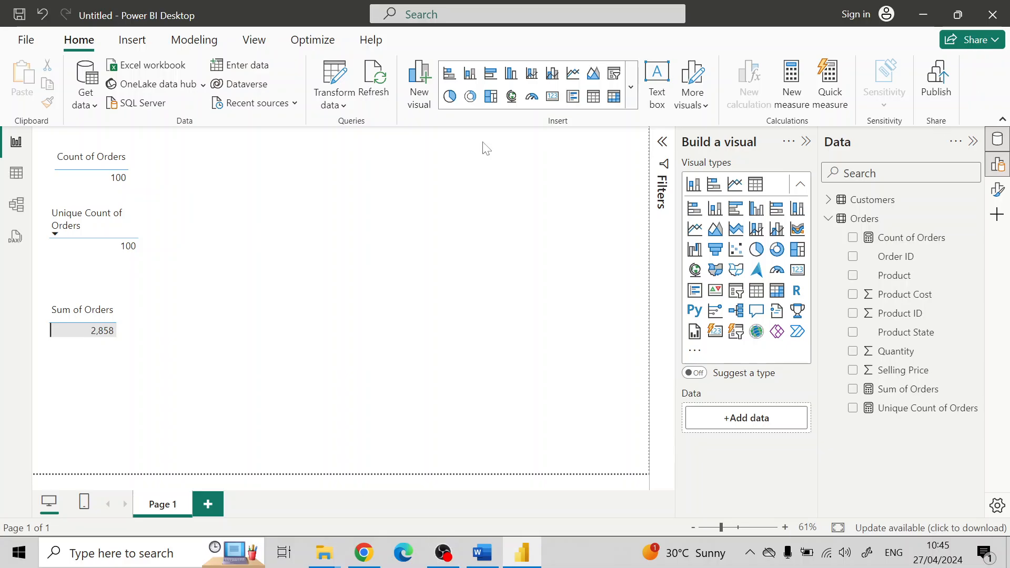
- Create a measure in the Orders table with the formula Profit Cost = SUM(Orders[Selling Price]) - SUM(Orders[Product Cost])
click(866, 220)
right_click(865, 220)
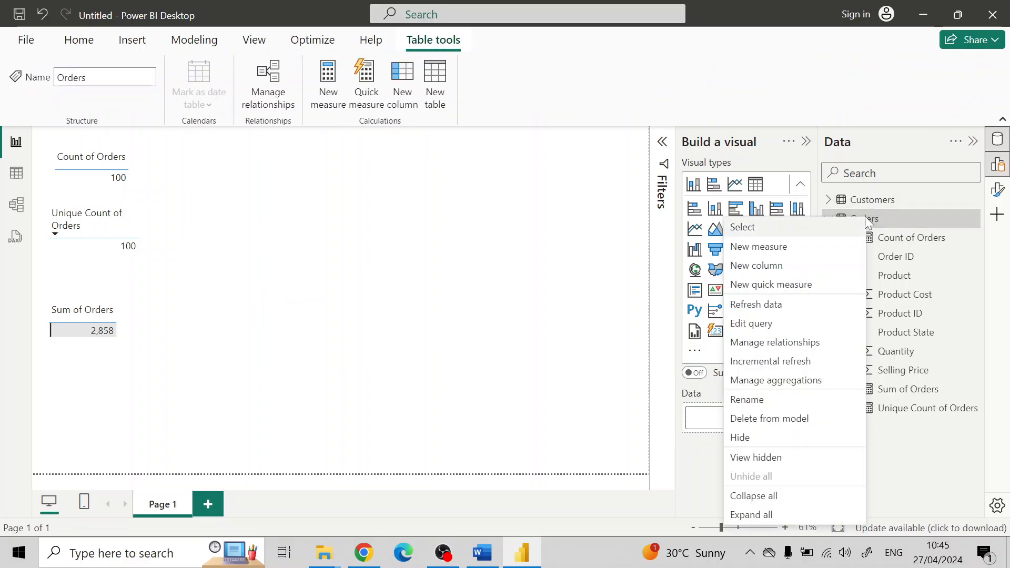
click(769, 247)
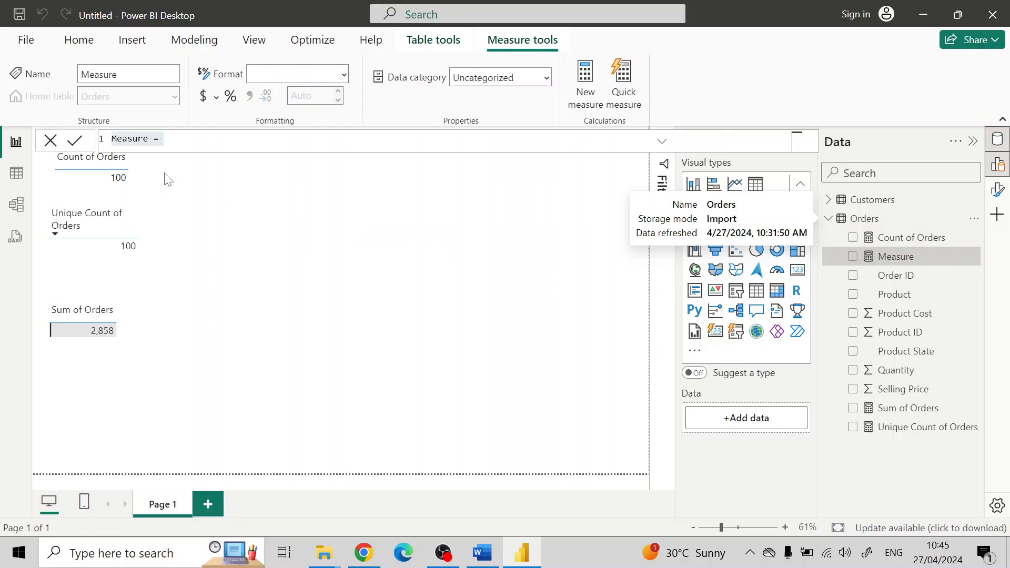
text(Prof)
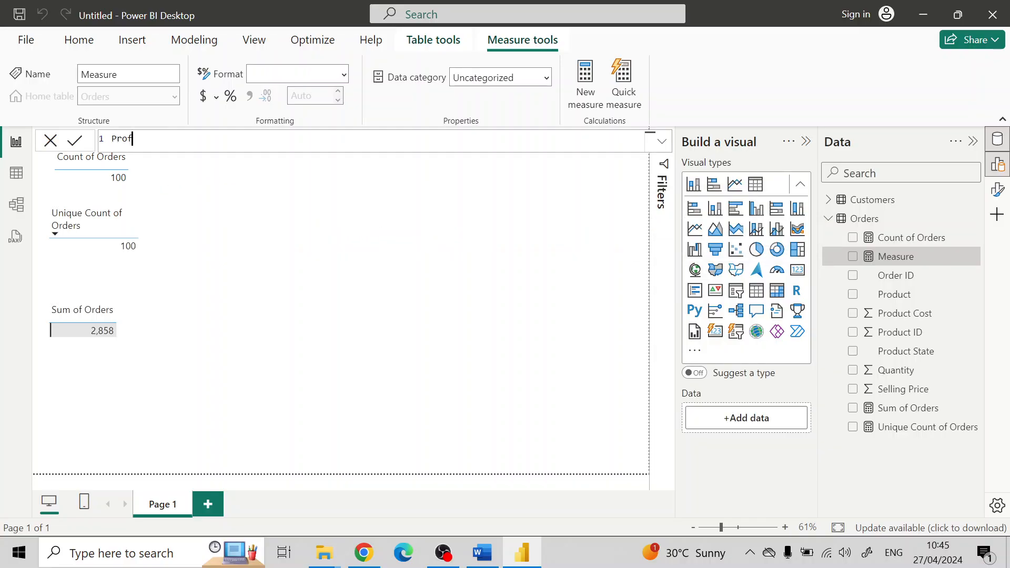
text(it Cost = SUM()
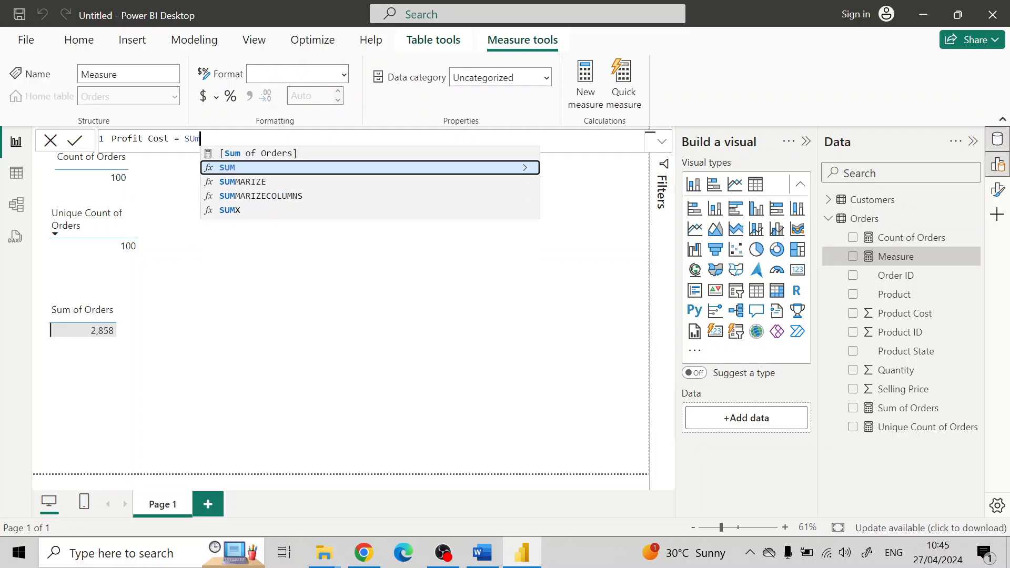
text(Orders)
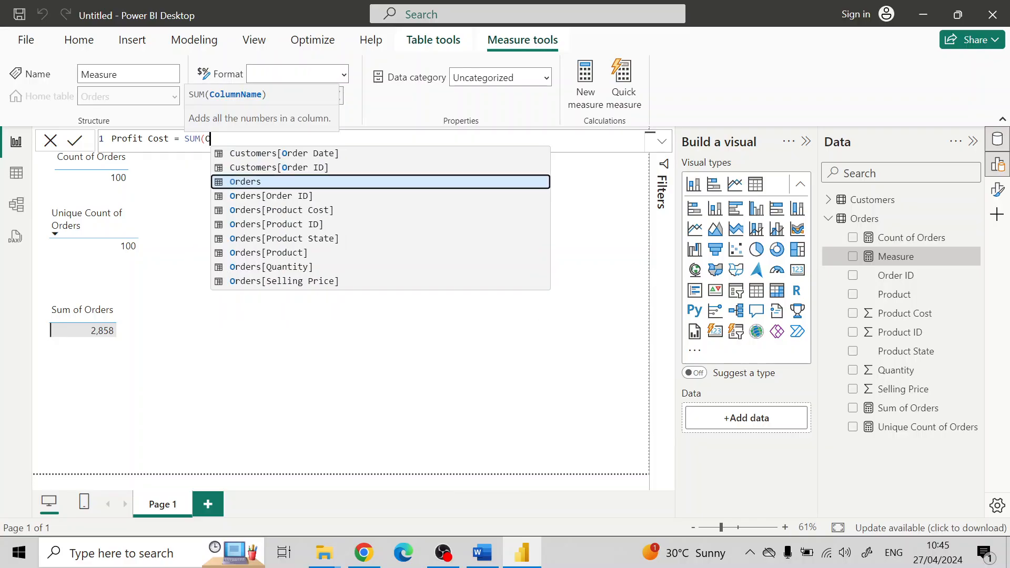
key(Down)
key(Down)
key(Down)
key(Down)
key(Down)
key(Down)
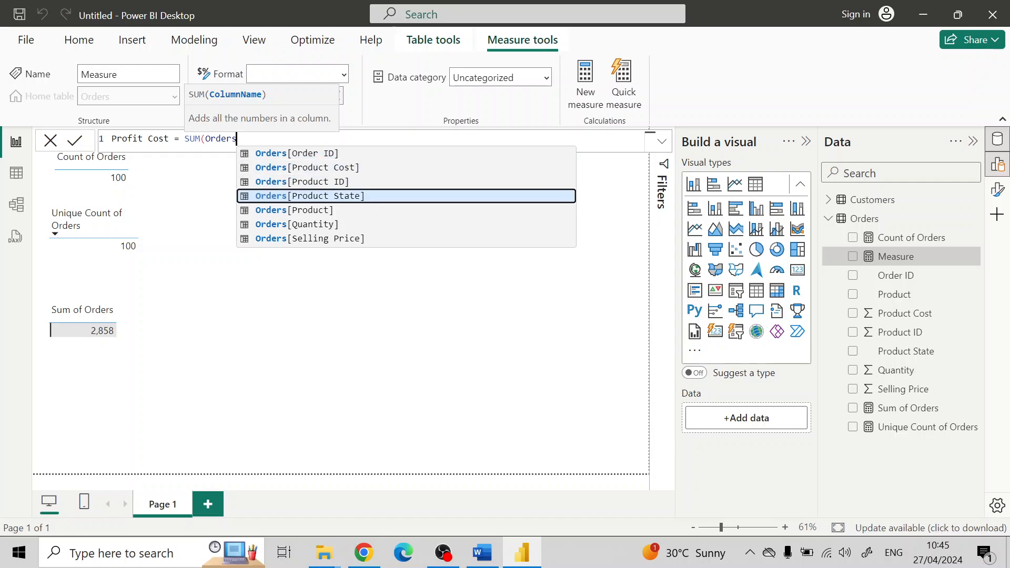
key(Tab)
text() - SUM)
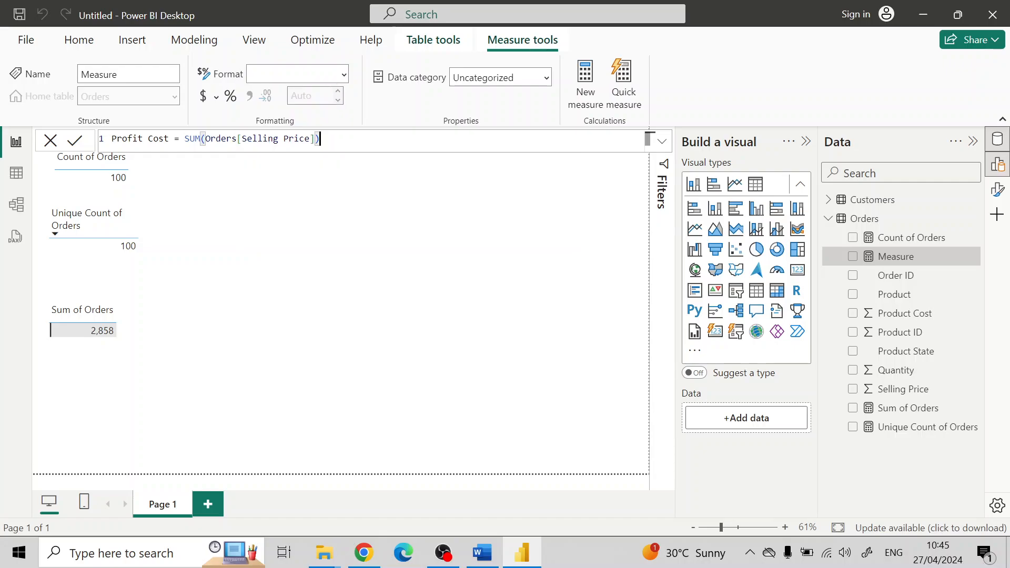
text((Orders[)
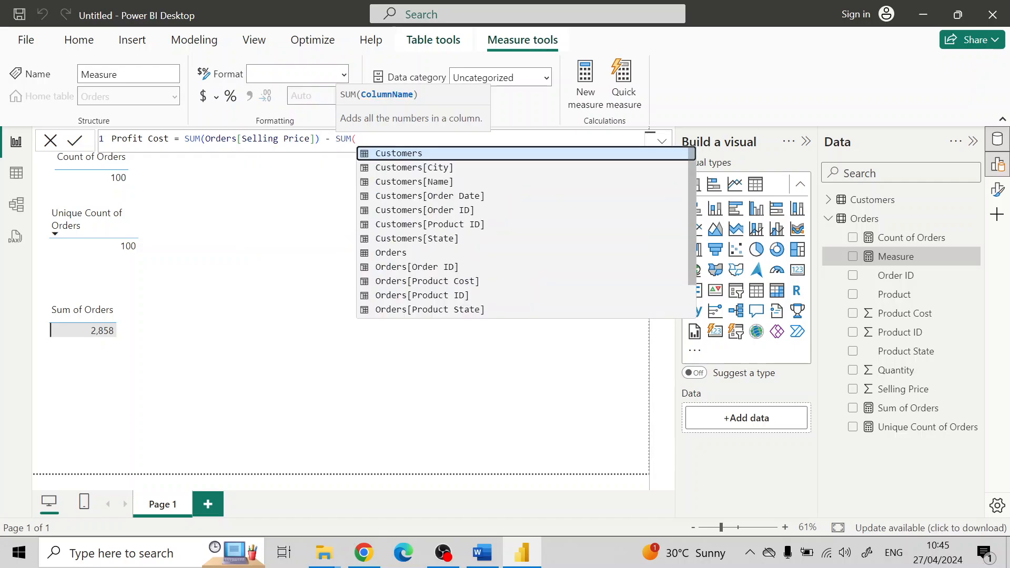
text(Produ)
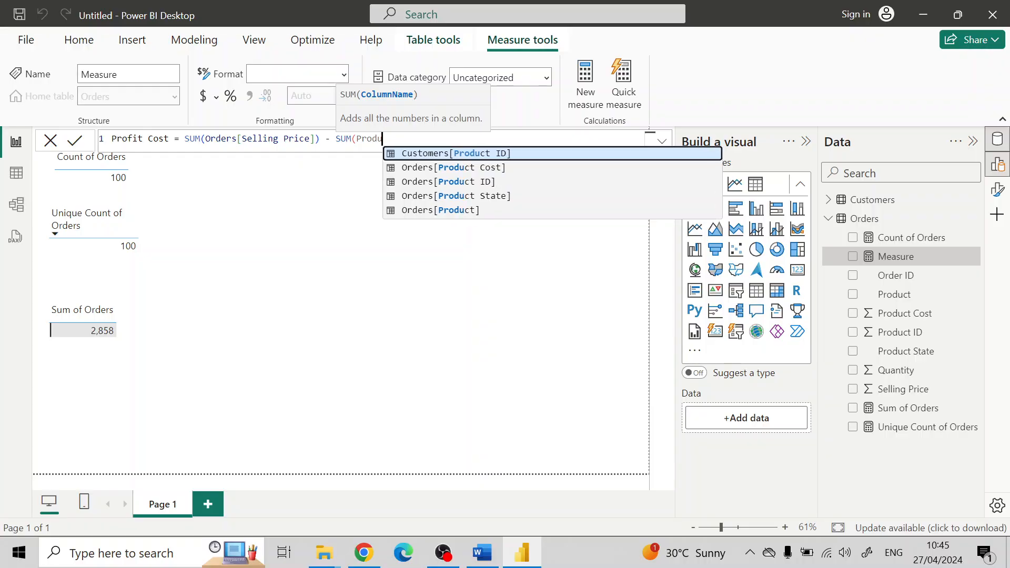
key(Down)
key(Tab)
text())
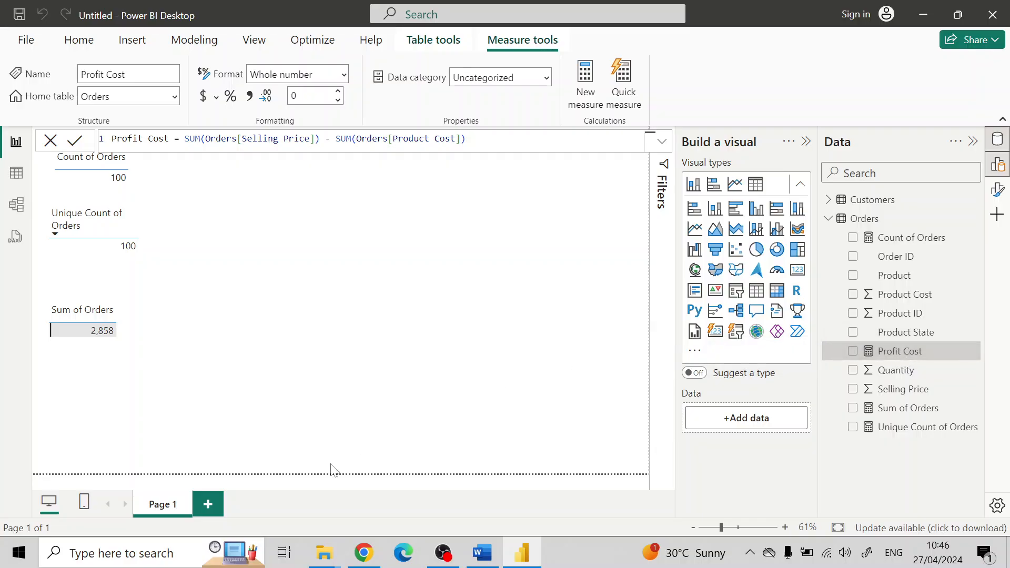
- Add a table visual below the Sum of Orders table showing the Profit Cost measure
click(758, 294)
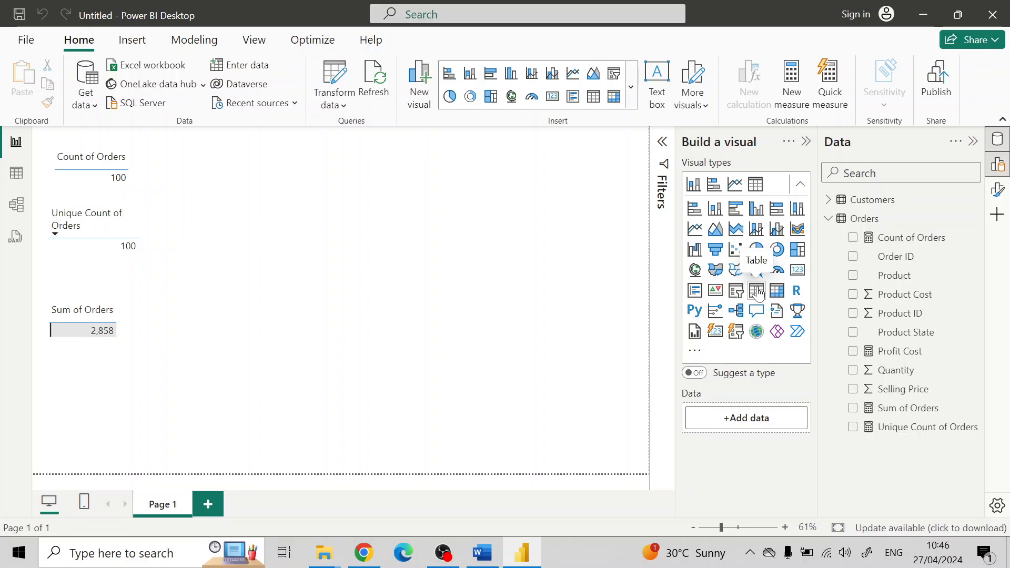
click(758, 293)
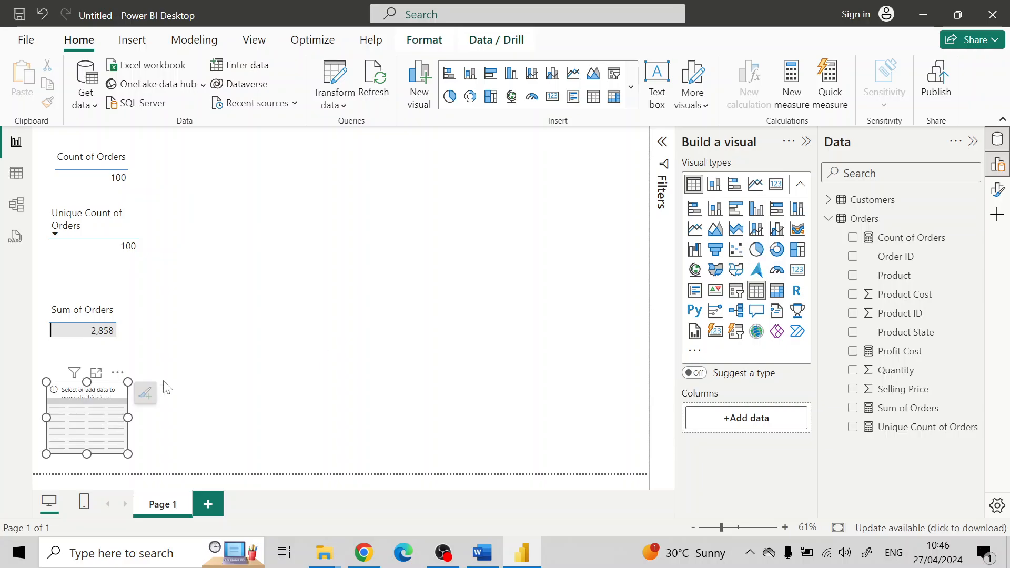
drag(889, 352, 752, 421)
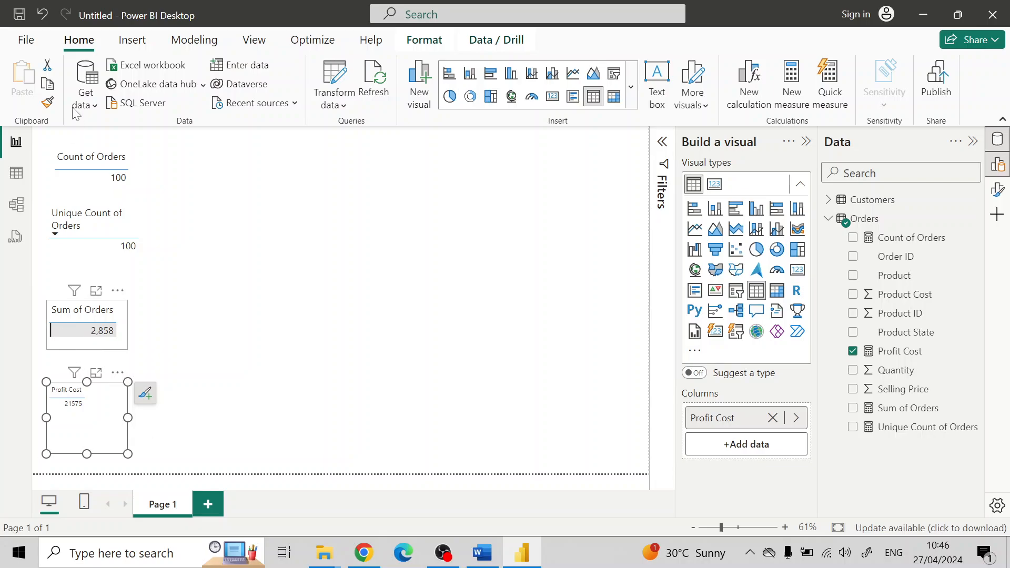
- Copy the Sum of Orders table's formatting onto the Profit Cost table and shrink that table to fit its content
click(47, 103)
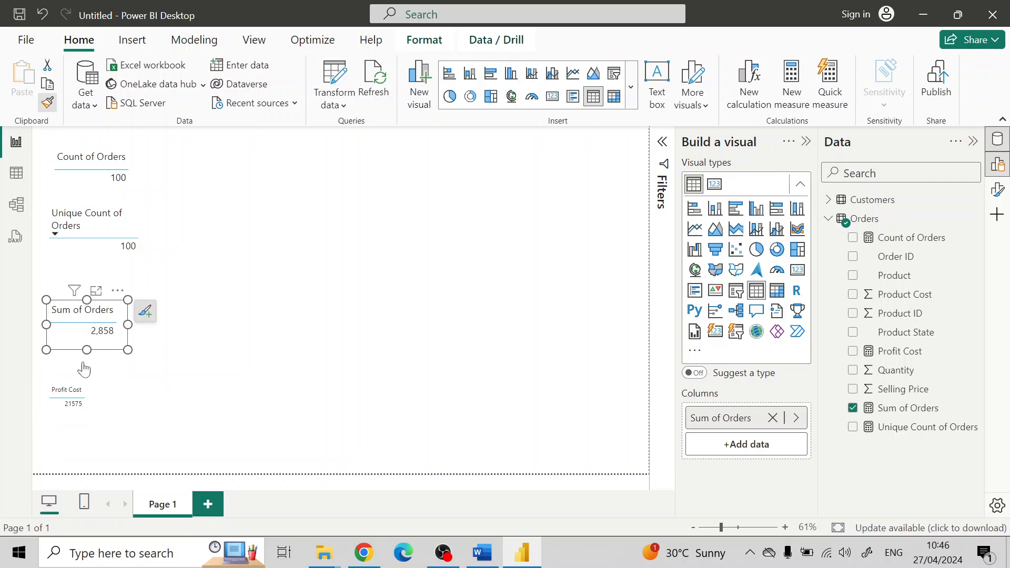
click(80, 435)
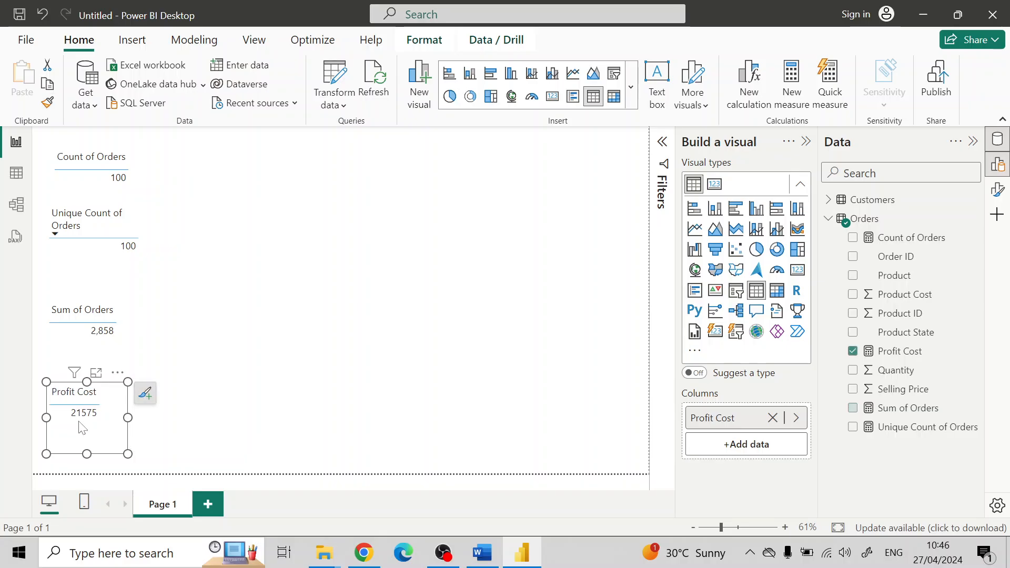
drag(128, 453, 114, 436)
click(196, 437)
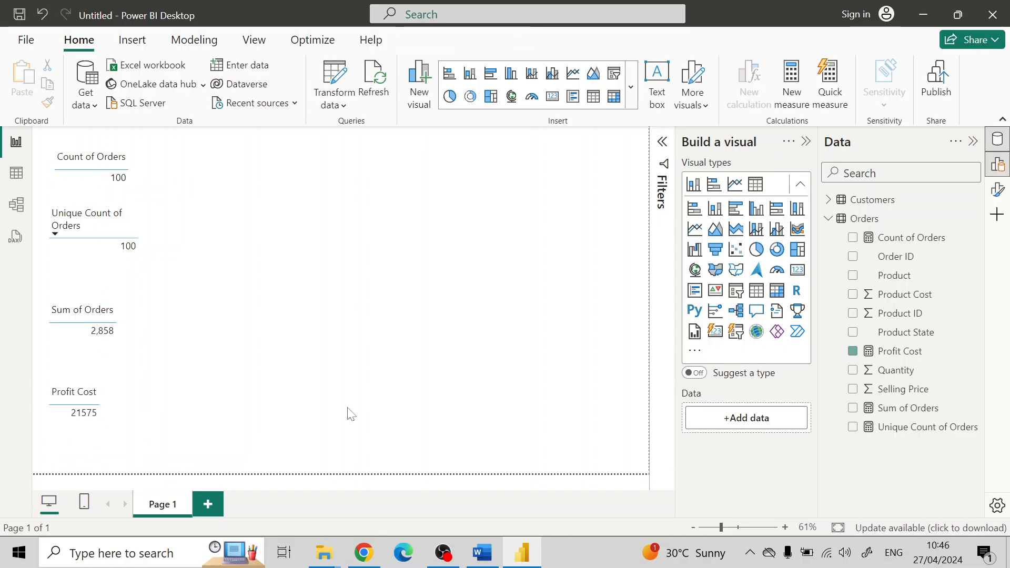
- Start a quick measure for the Orders table using the Subtraction calculation
key(alt+Tab)
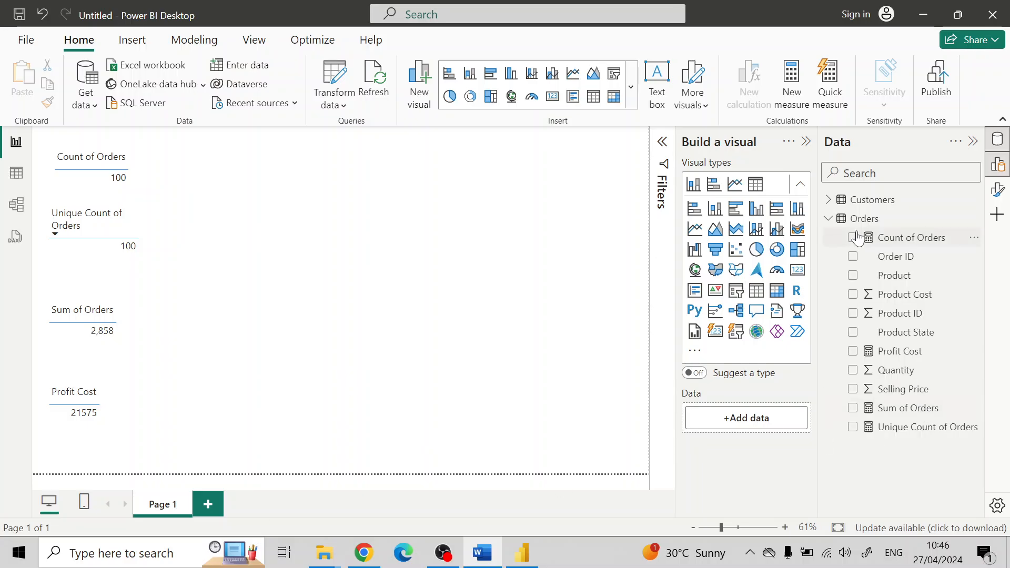
click(844, 219)
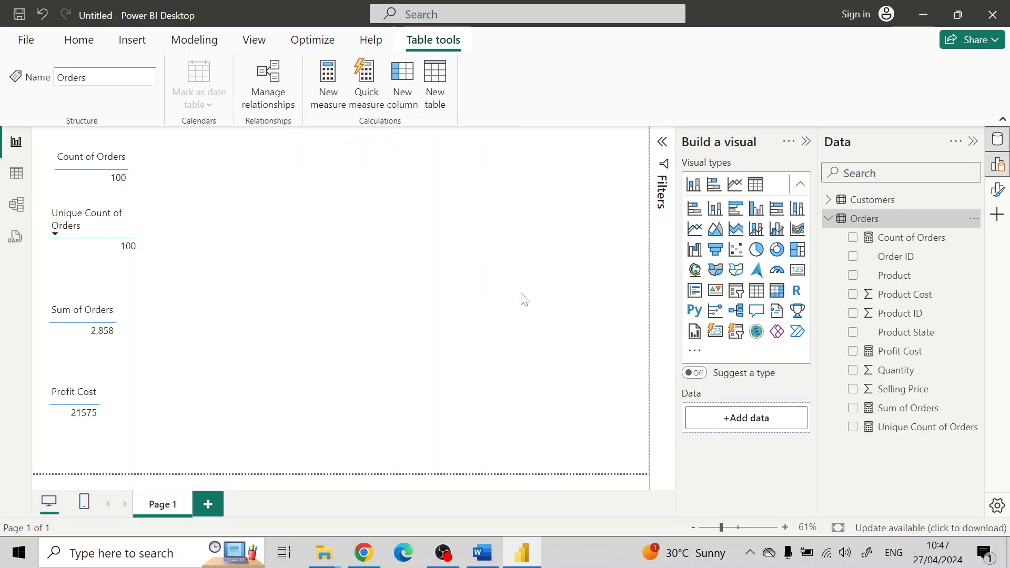
click(371, 94)
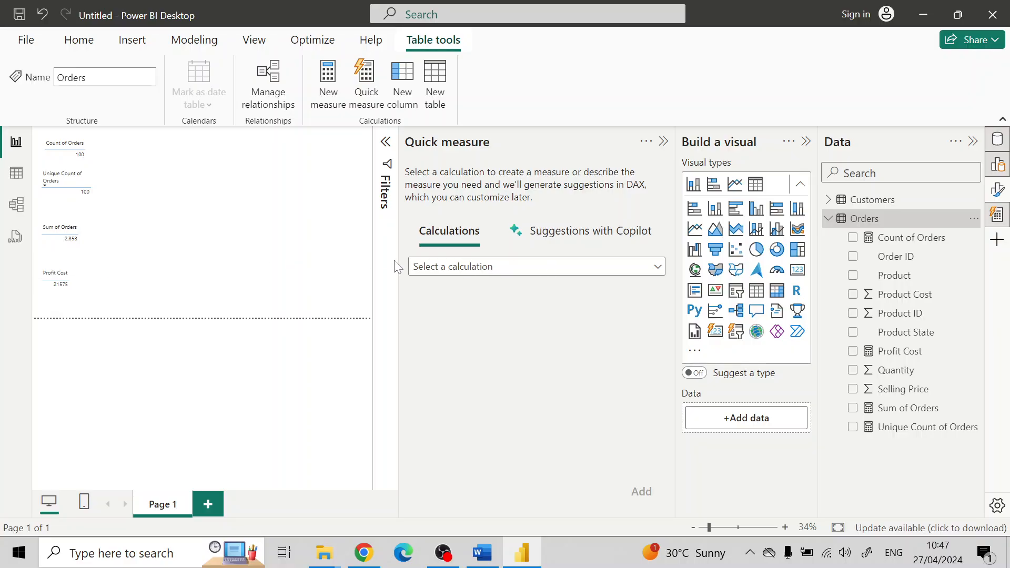
click(439, 271)
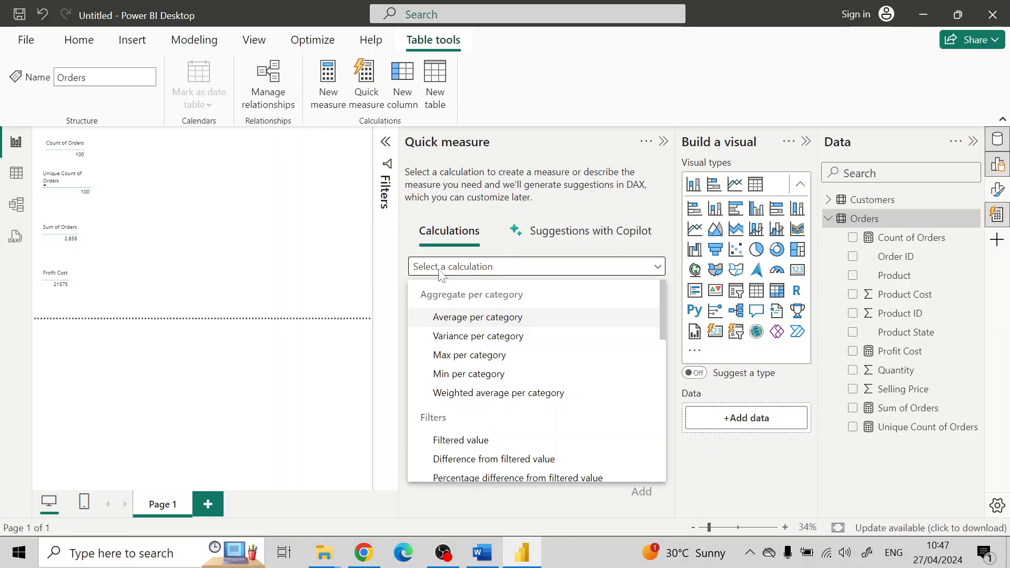
scroll(536, 353, down, 5)
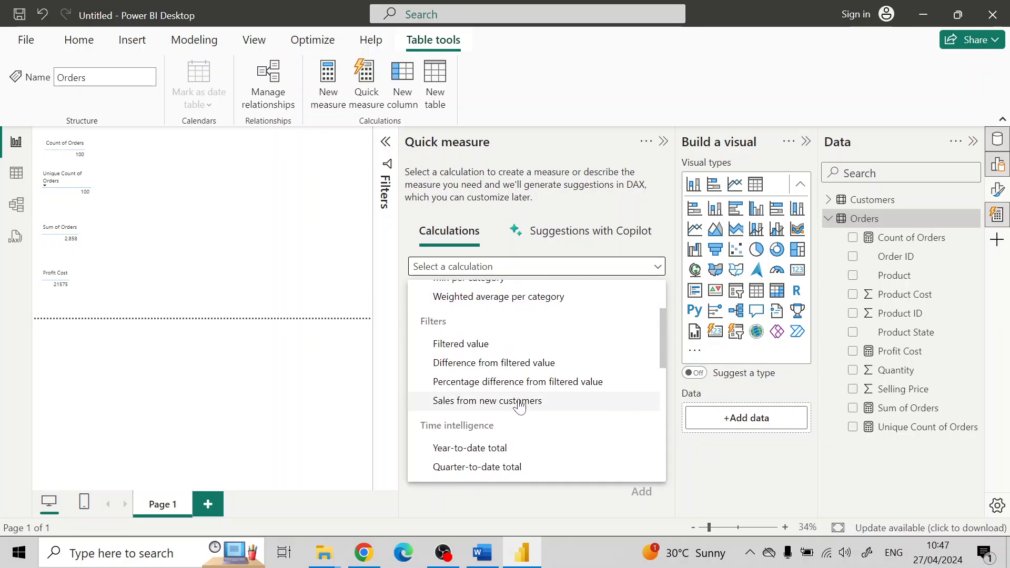
scroll(521, 405, down, 4)
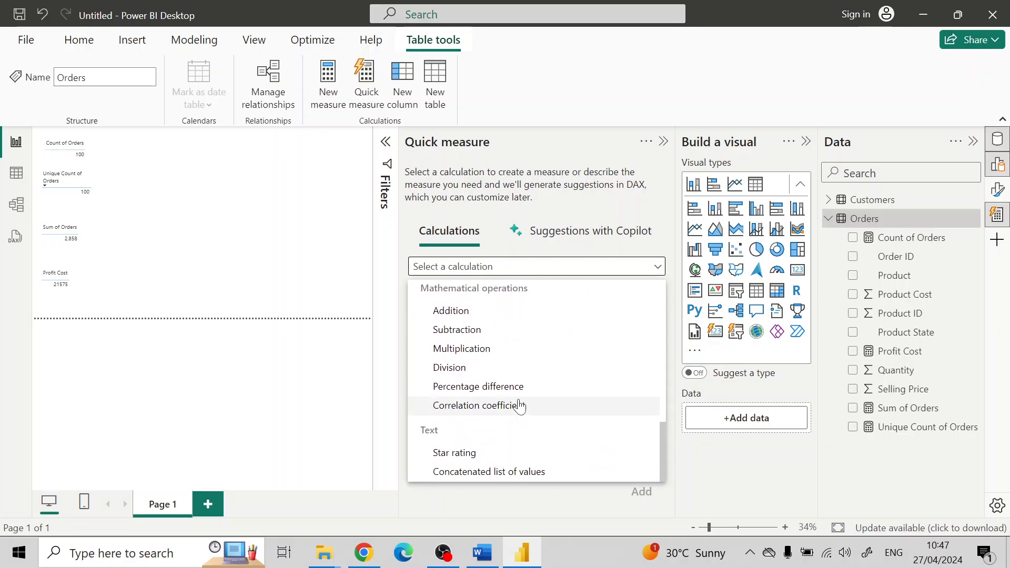
scroll(453, 329, up, 1)
click(466, 347)
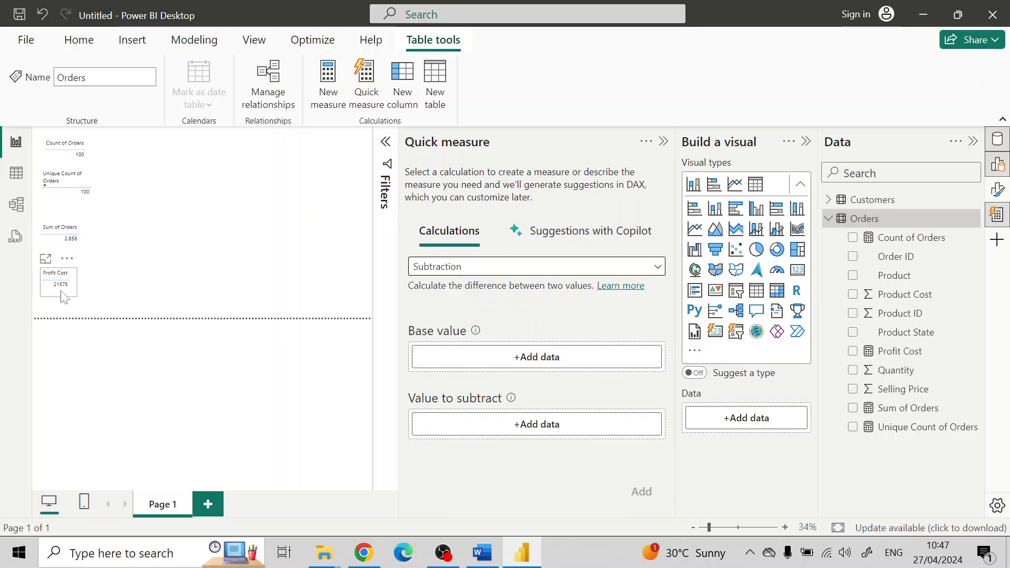
- Set the quick measure's base value to Selling Price and its value to subtract to Product Cost, both from the Orders table
click(513, 360)
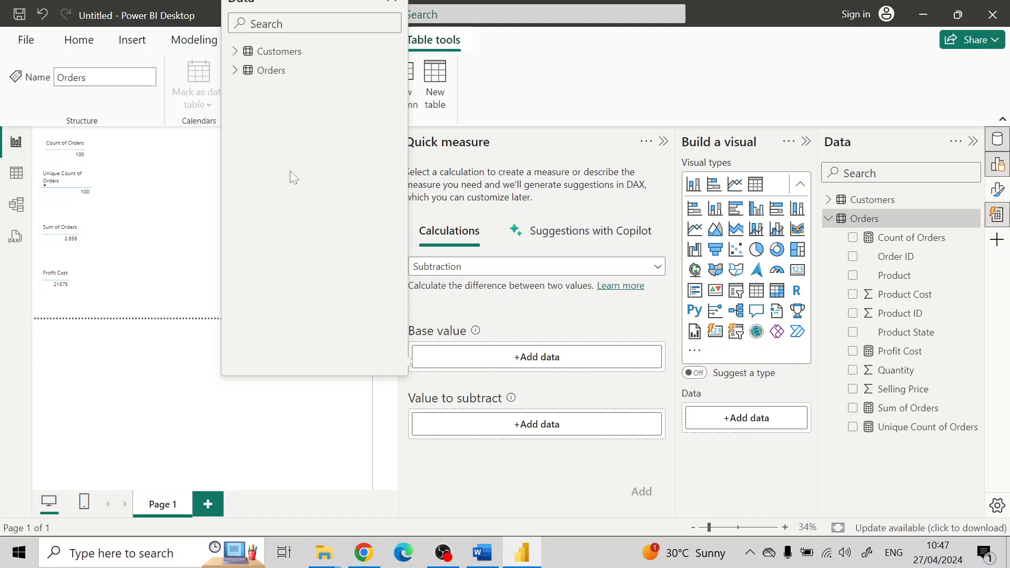
click(233, 74)
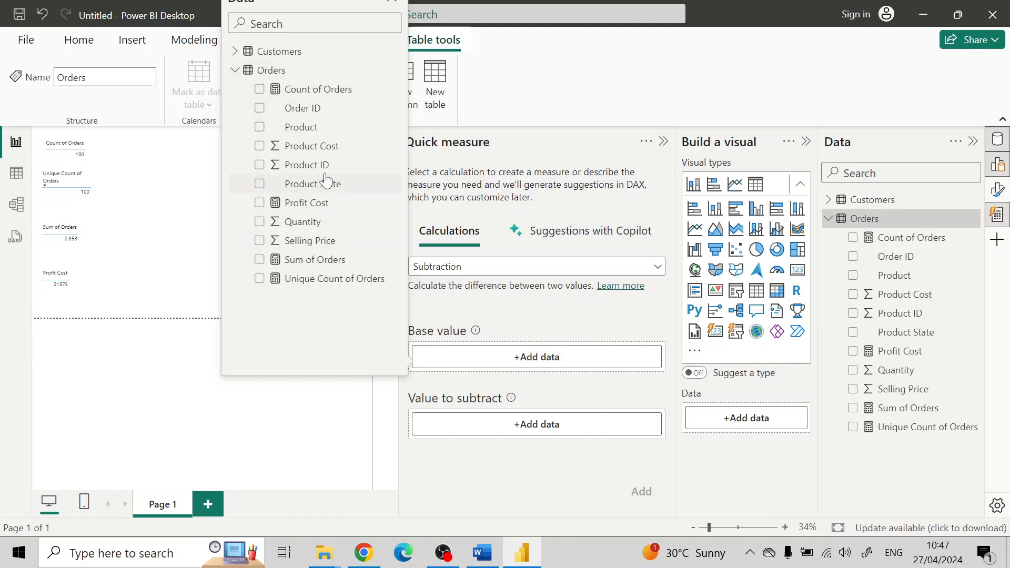
click(313, 242)
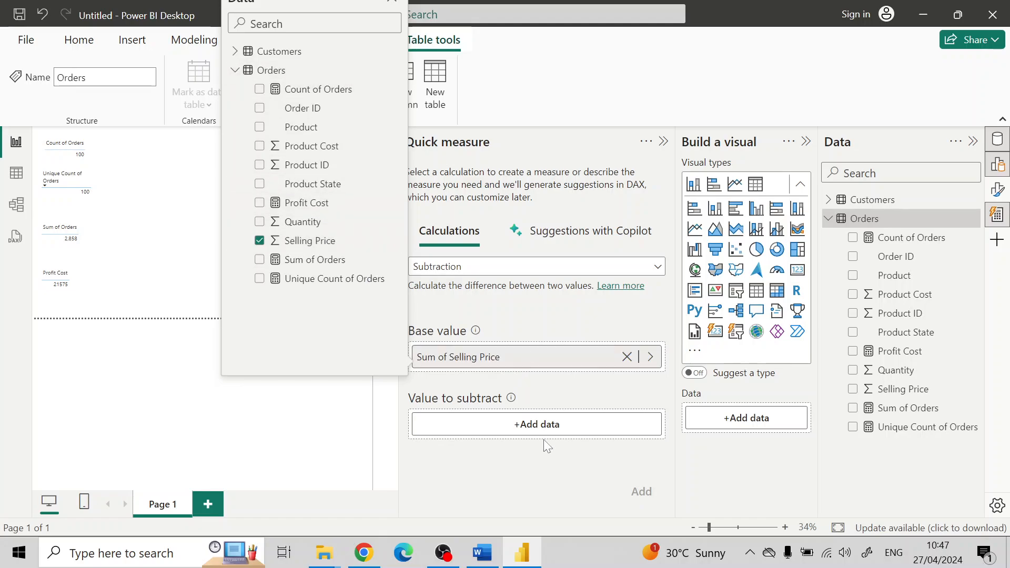
click(519, 432)
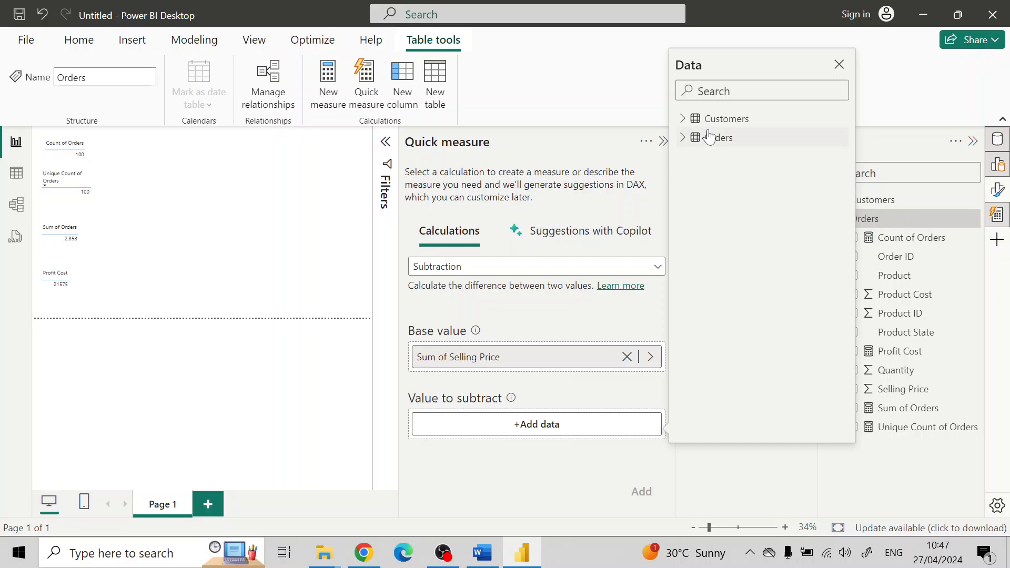
click(684, 138)
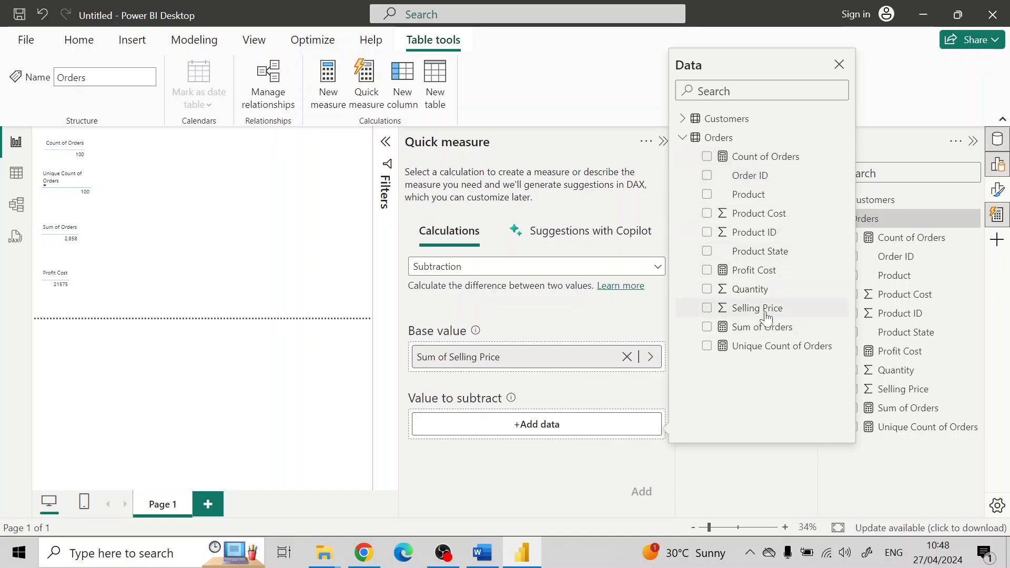
click(758, 214)
click(480, 472)
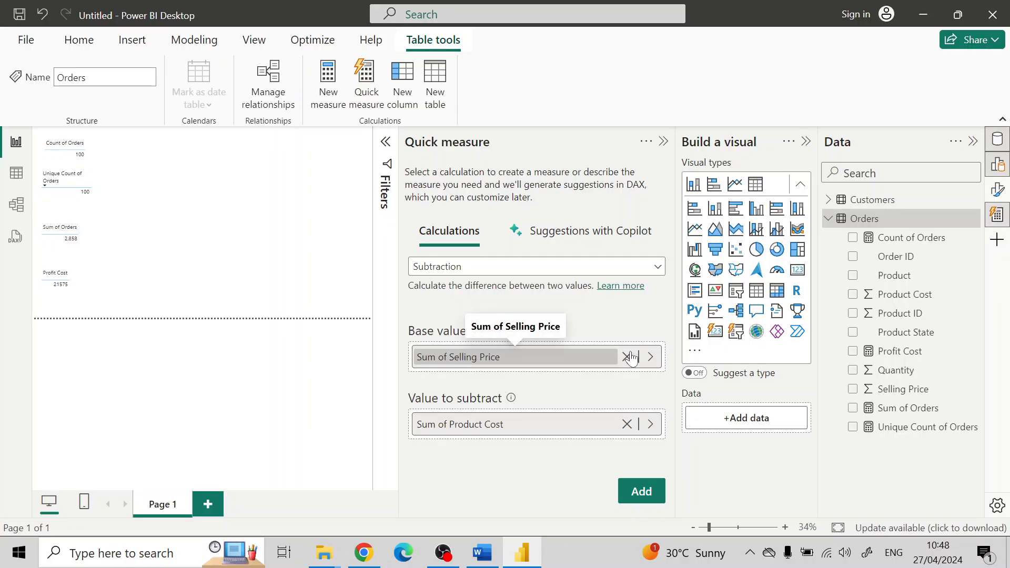
- Keep Sum as the aggregation for both Selling Price and Product Cost, and add the quick measure to the Orders table
click(656, 364)
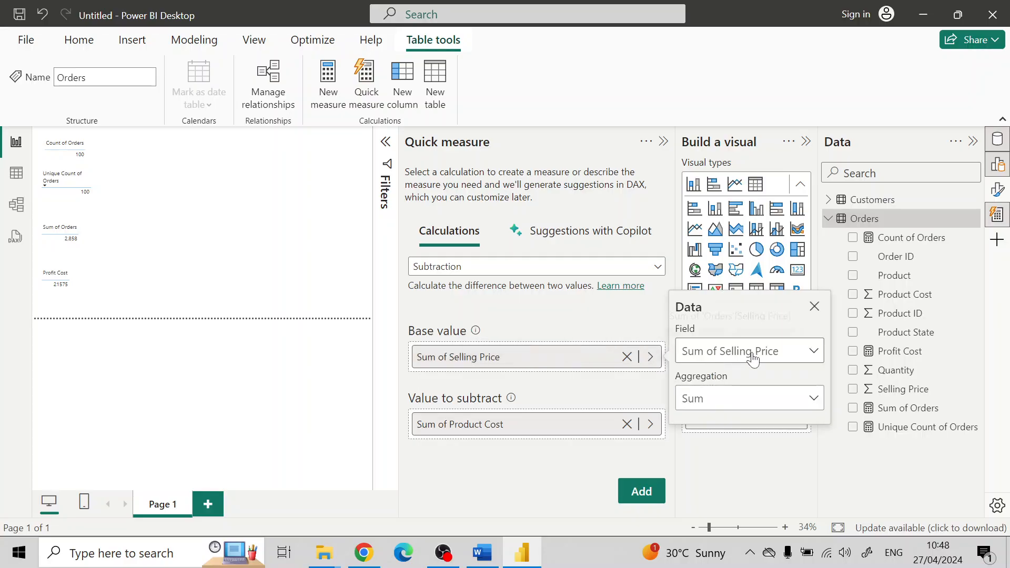
click(754, 356)
click(754, 355)
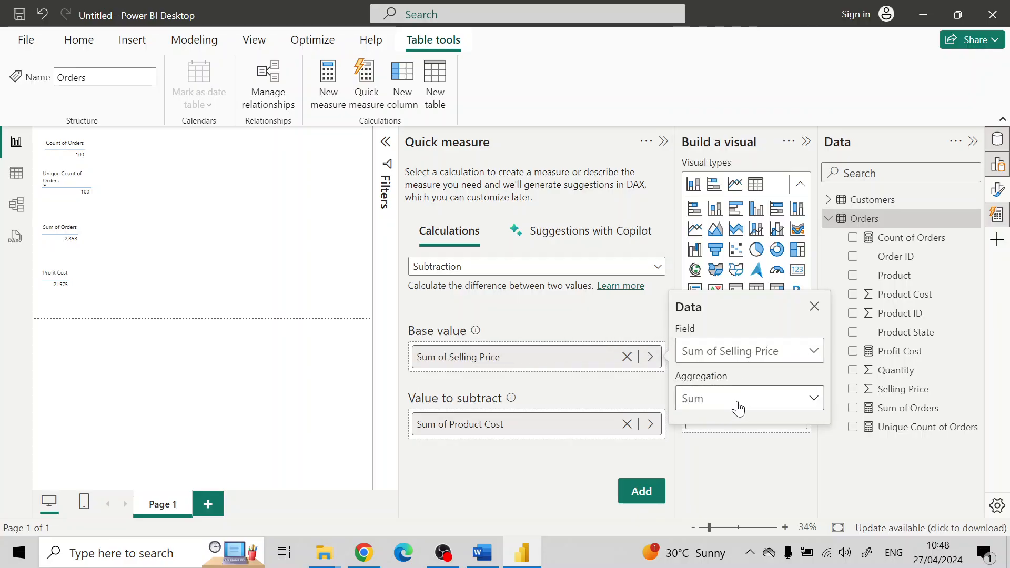
click(736, 405)
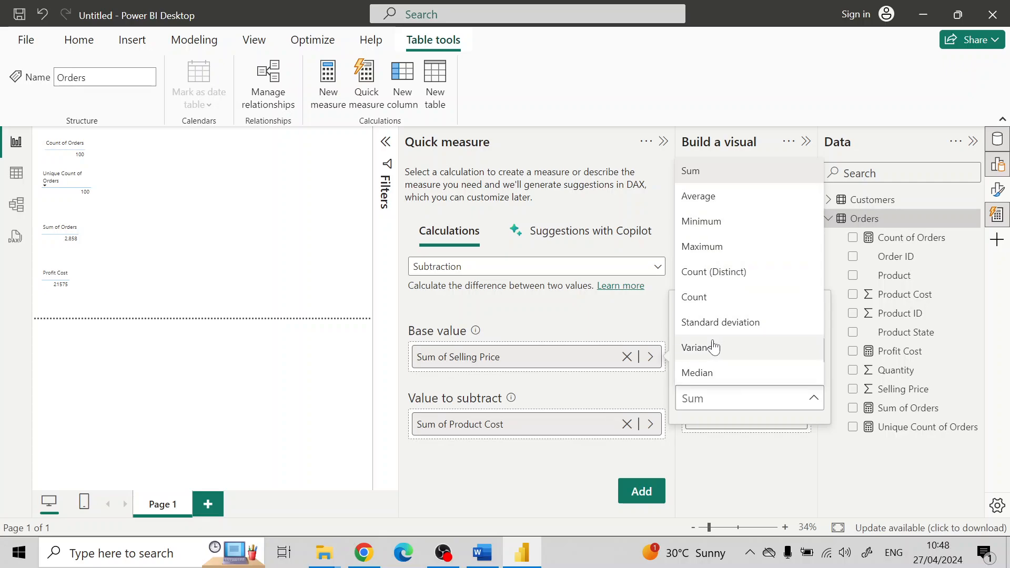
click(700, 172)
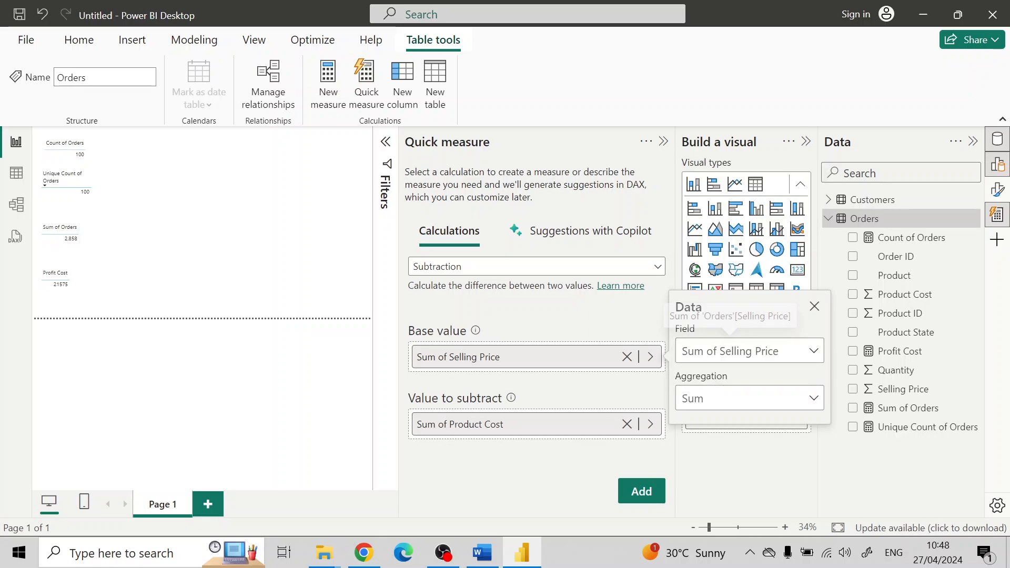
click(555, 403)
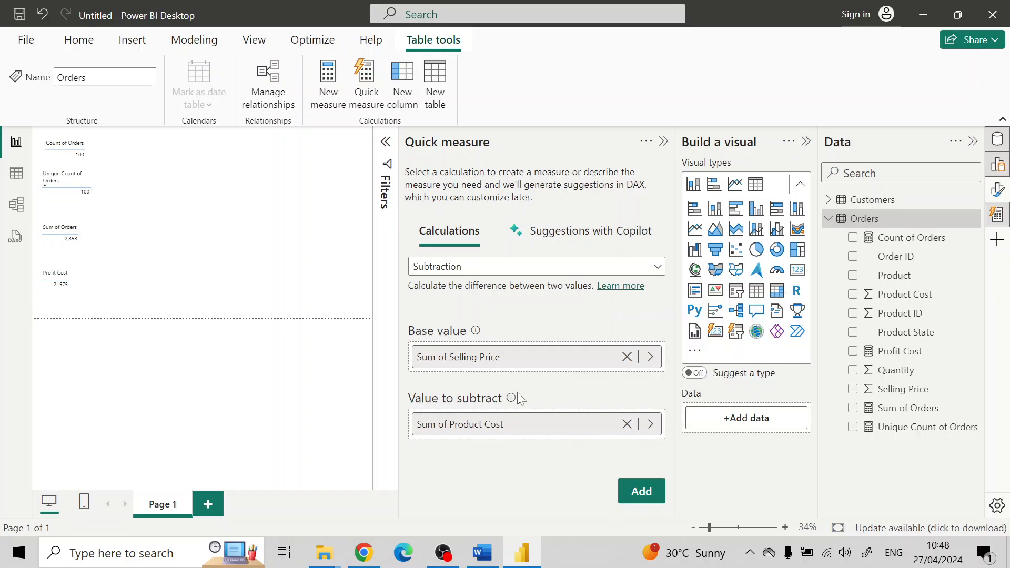
click(651, 425)
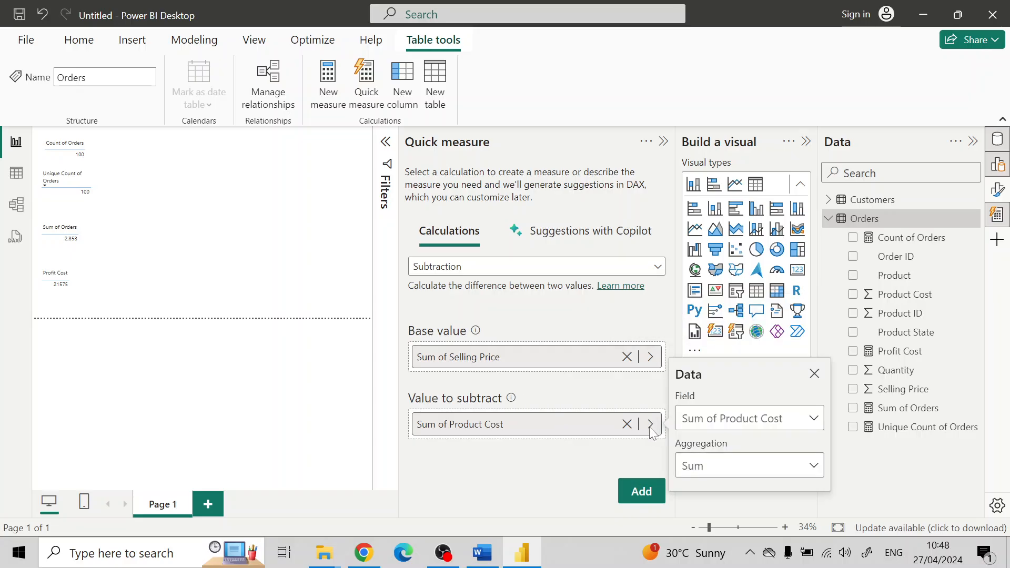
click(599, 392)
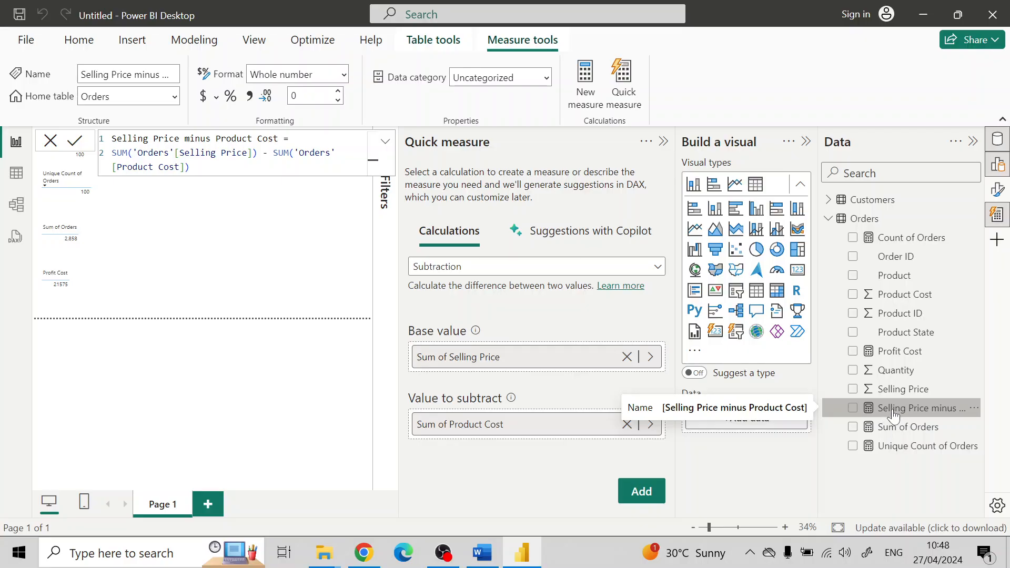
- Rename the new Selling Price minus Product Cost measure as Quick Profit Cost and close the quick measure setup
click(976, 407)
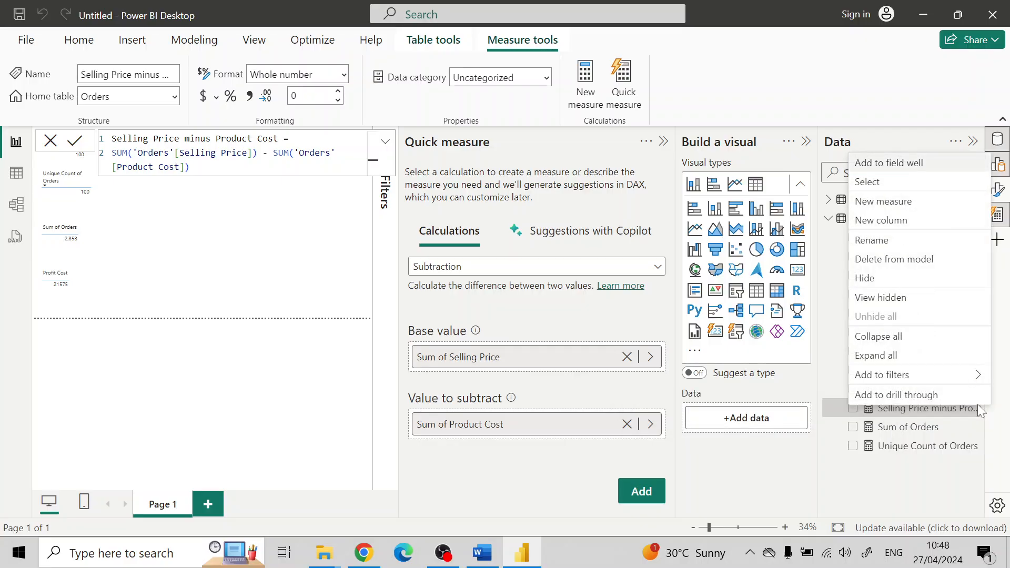
click(869, 240)
text(Qu)
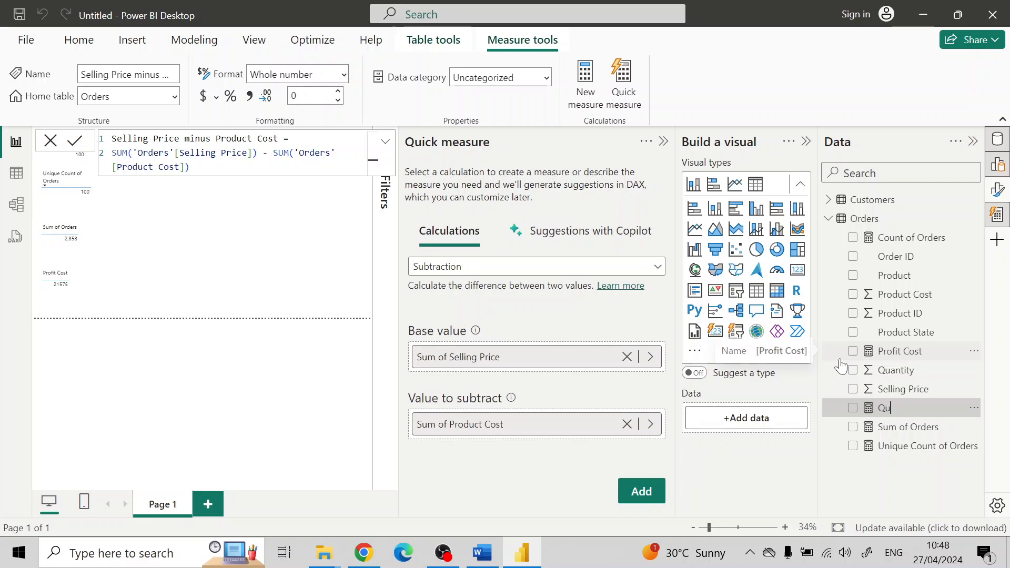
text(ick Prodf)
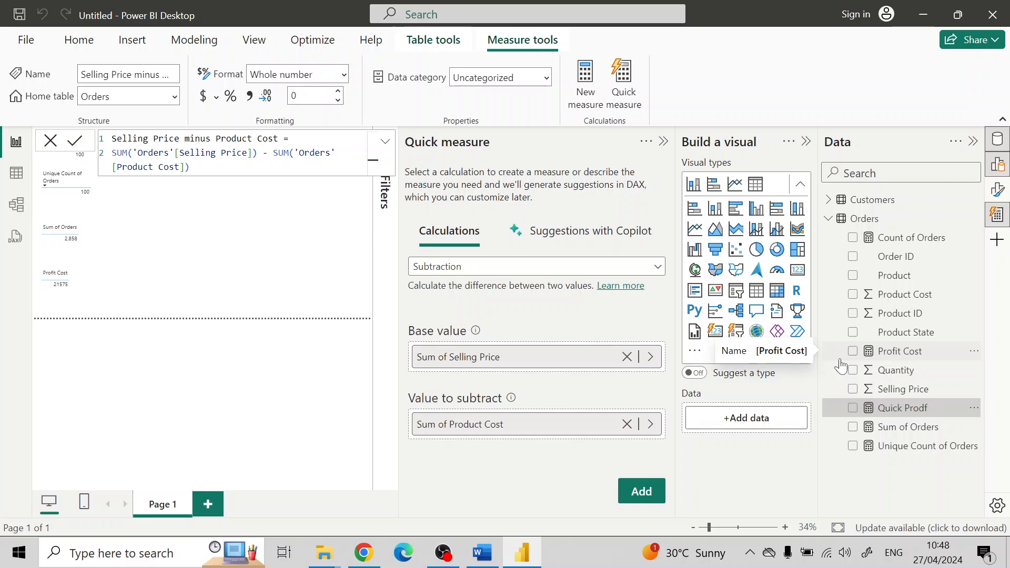
key(BackSpace)
key(BackSpace)
text(f)
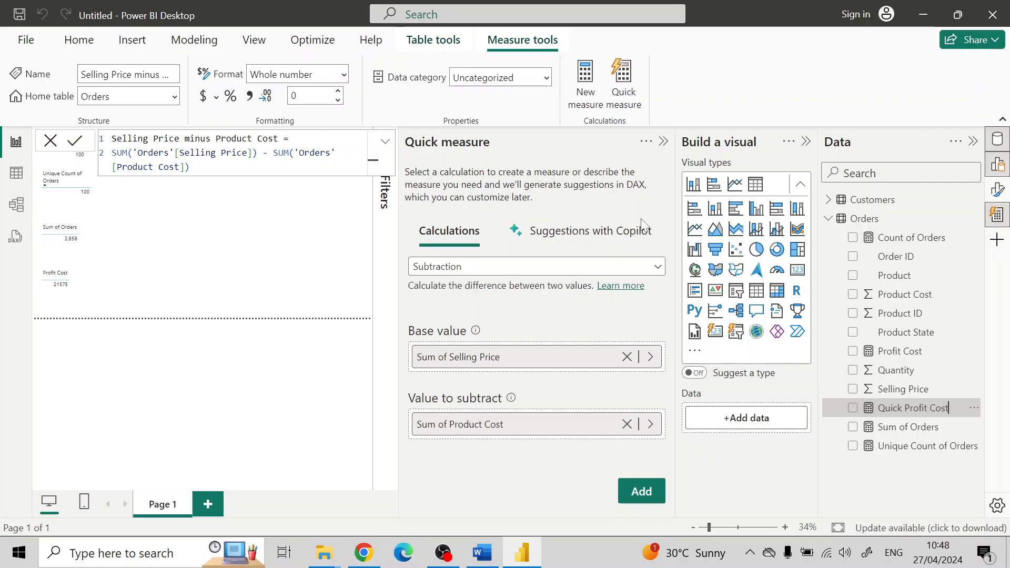
click(662, 143)
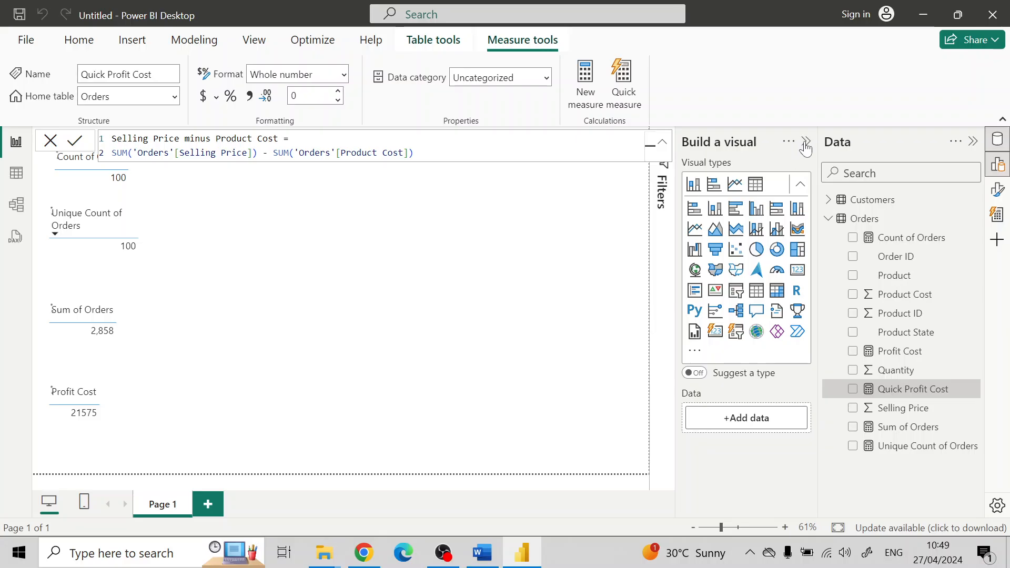
- Add a table visual beside the Profit Cost table showing the Quick Profit Cost measure
click(808, 143)
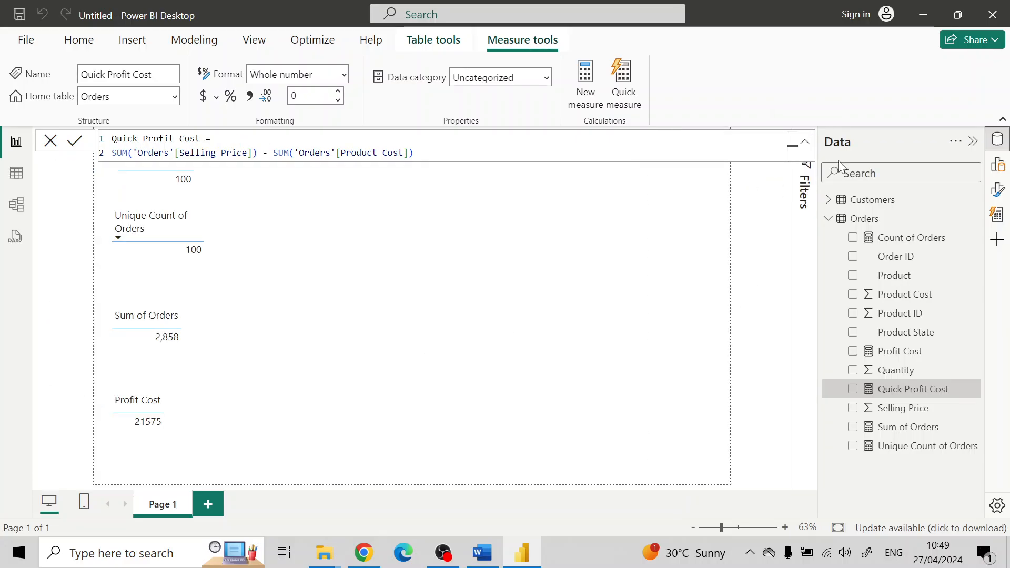
click(998, 168)
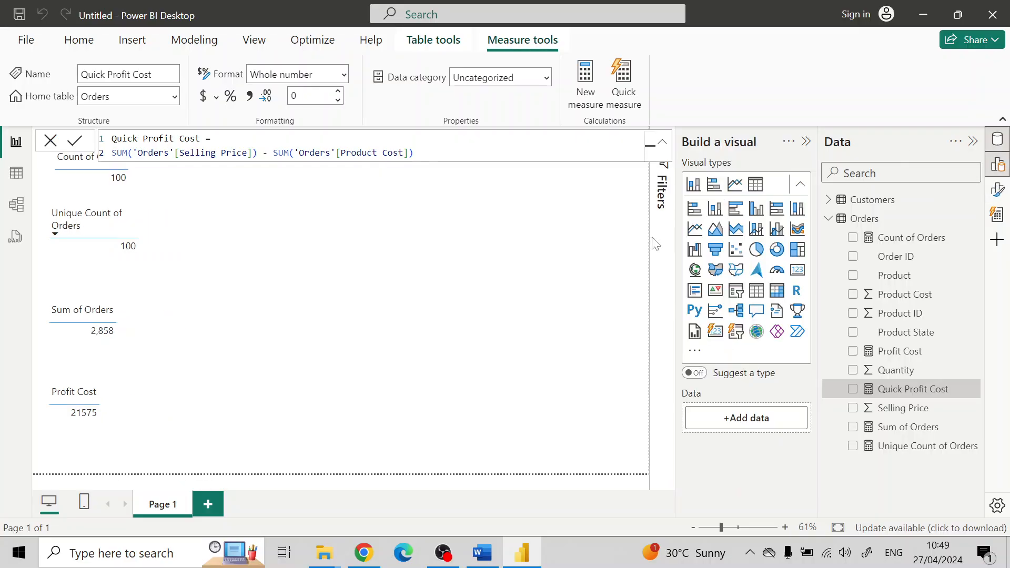
click(663, 142)
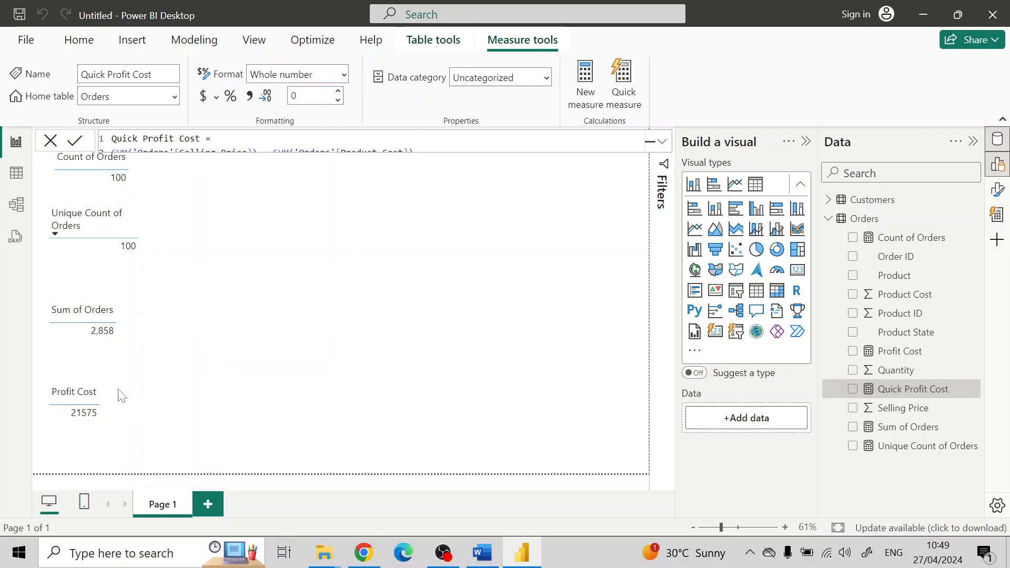
click(247, 360)
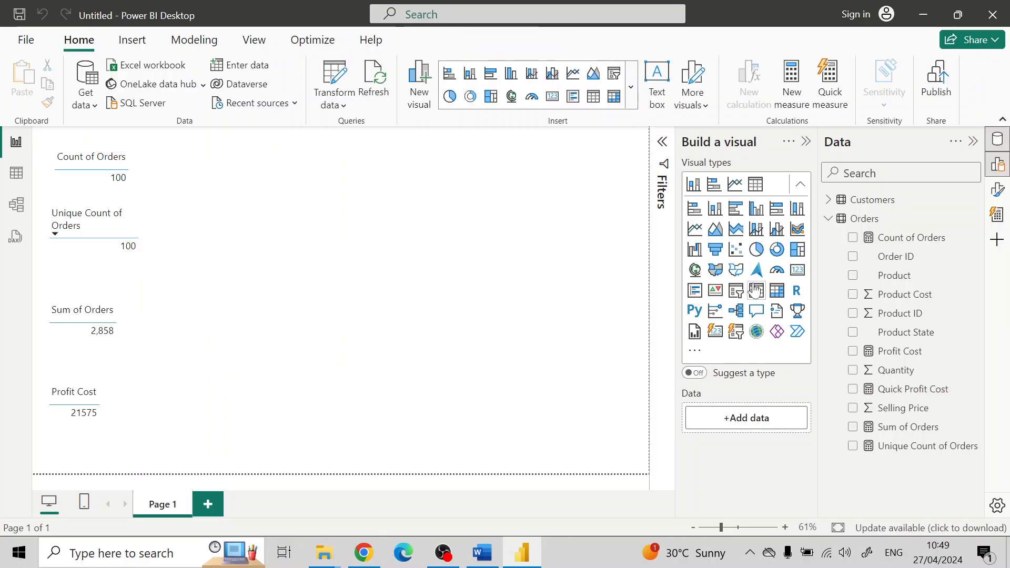
drag(756, 294, 224, 362)
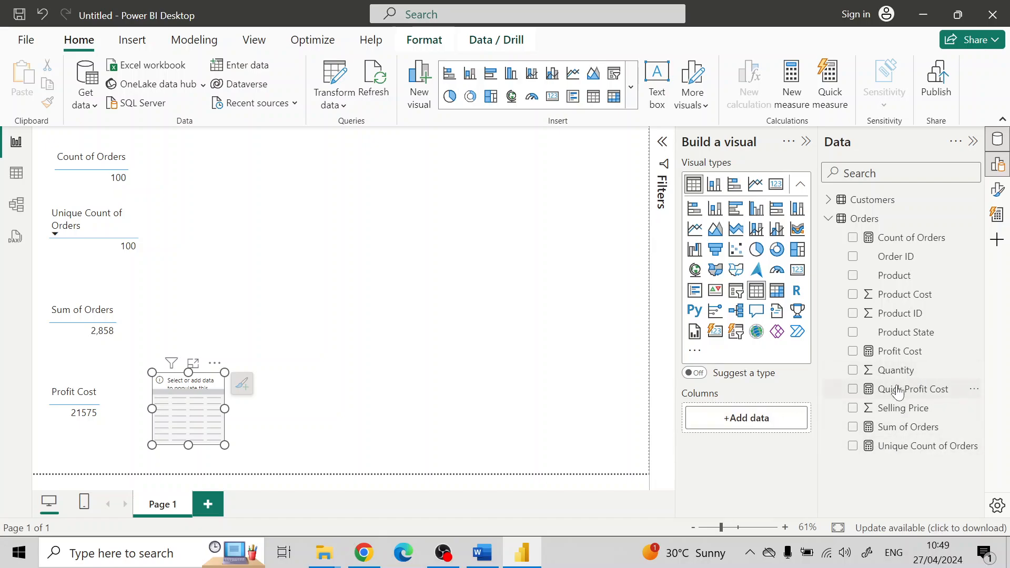
drag(898, 391, 739, 419)
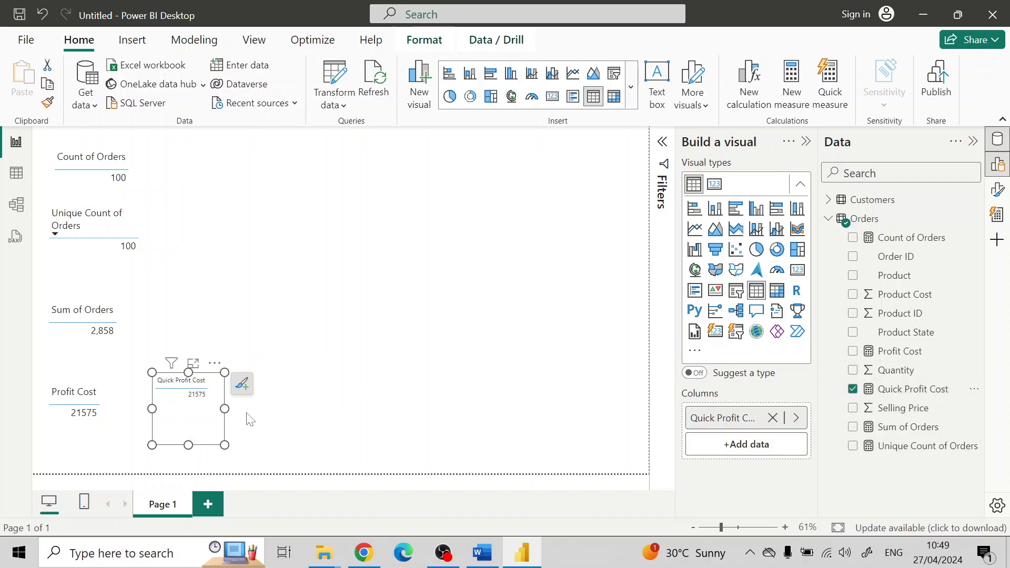
- Copy the Profit Cost table's formatting onto the Quick Profit Cost table and align that table beside it
click(79, 435)
click(47, 102)
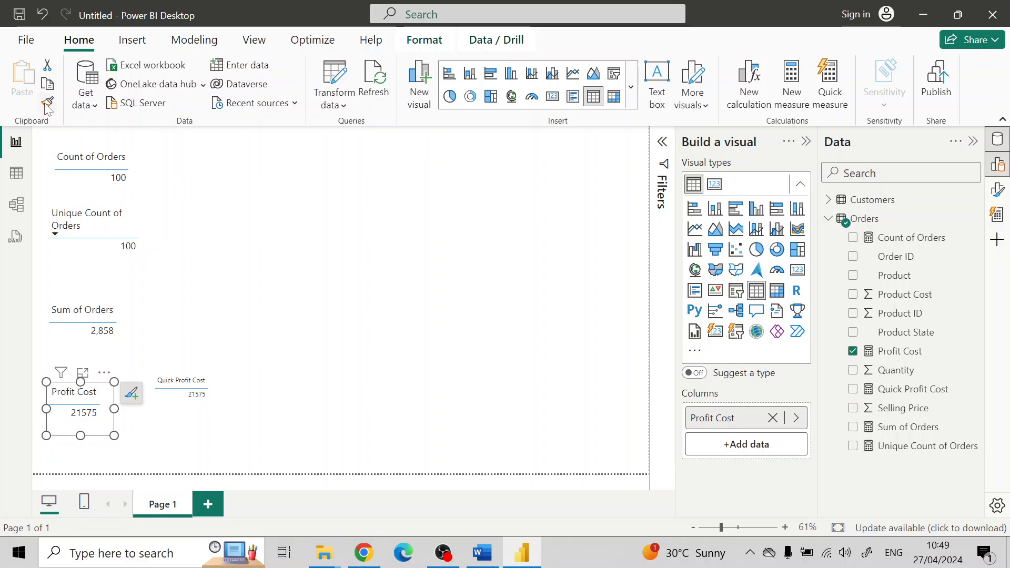
click(190, 434)
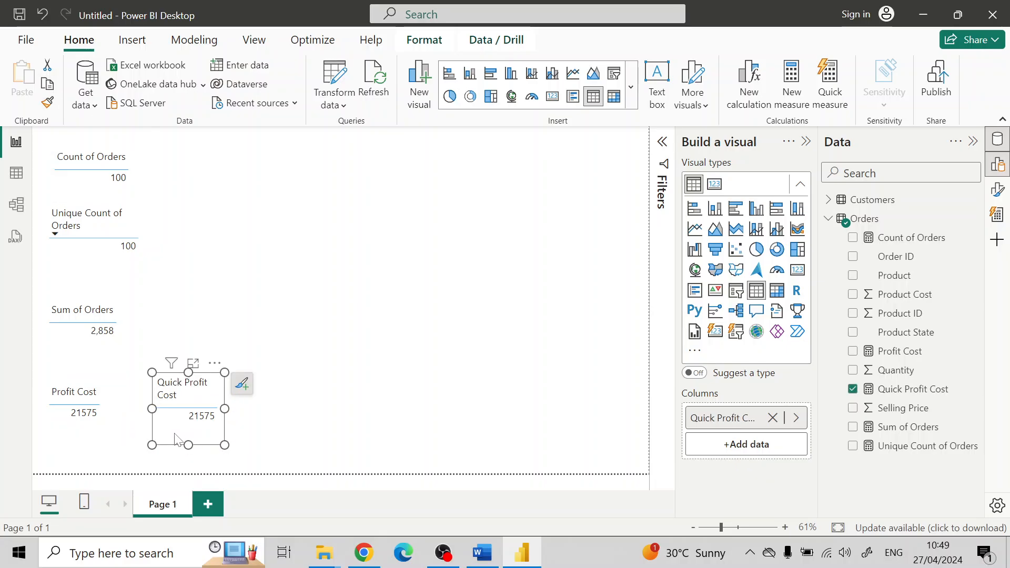
drag(175, 438, 164, 448)
click(181, 452)
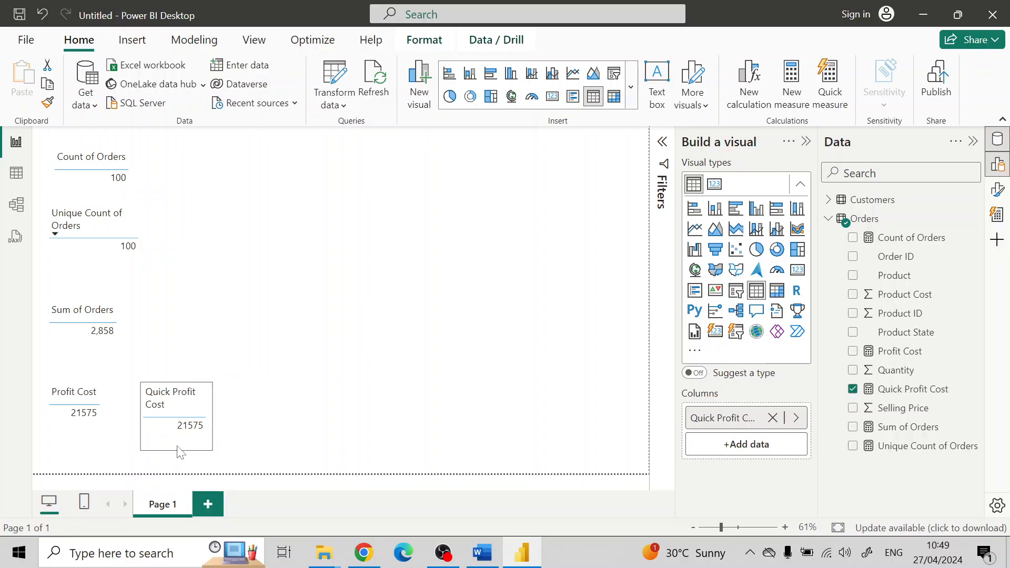
click(177, 446)
click(614, 322)
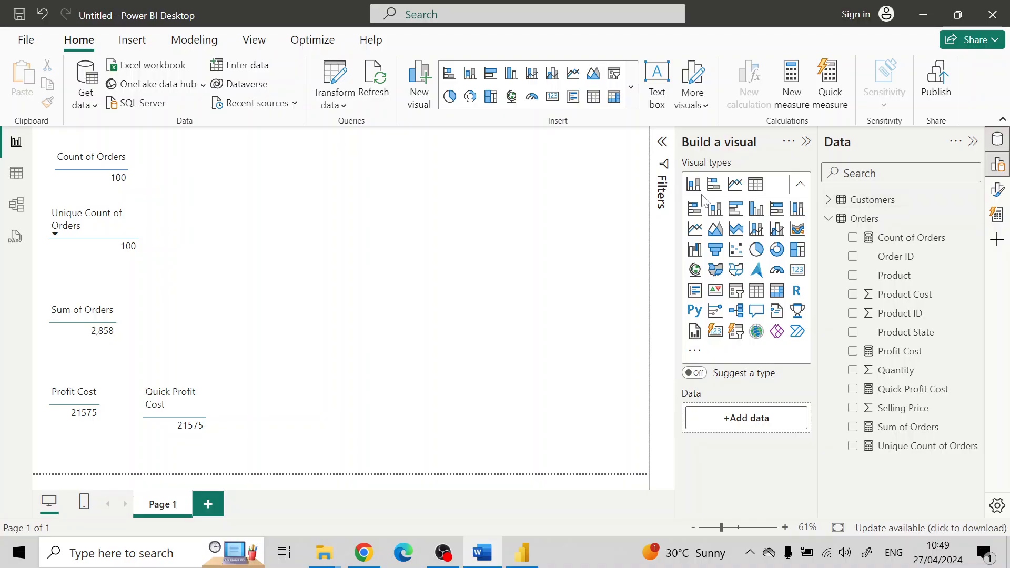
- Examine the Orders table's data rows and its price and cost columns, and return to the report page
click(374, 267)
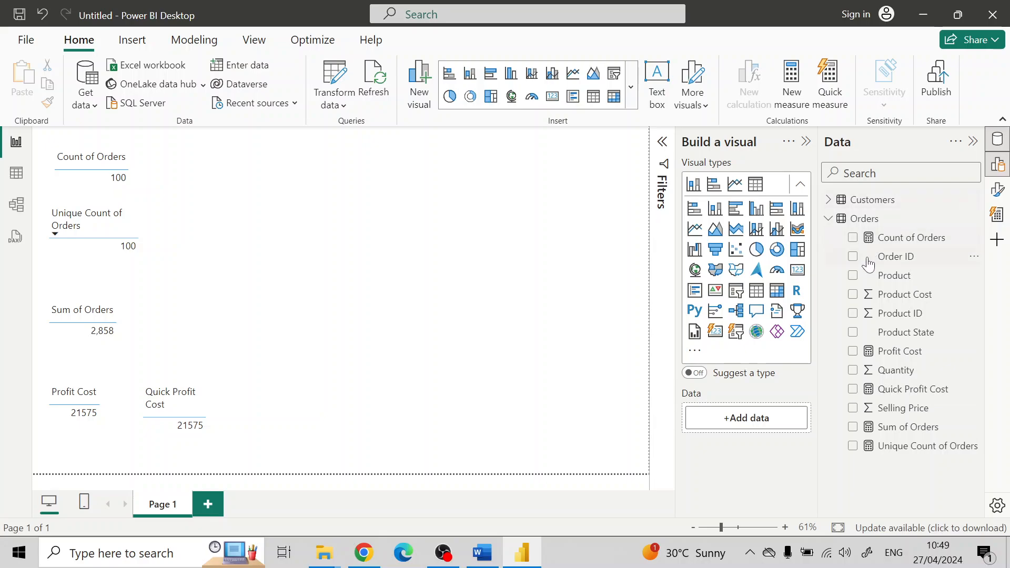
click(860, 220)
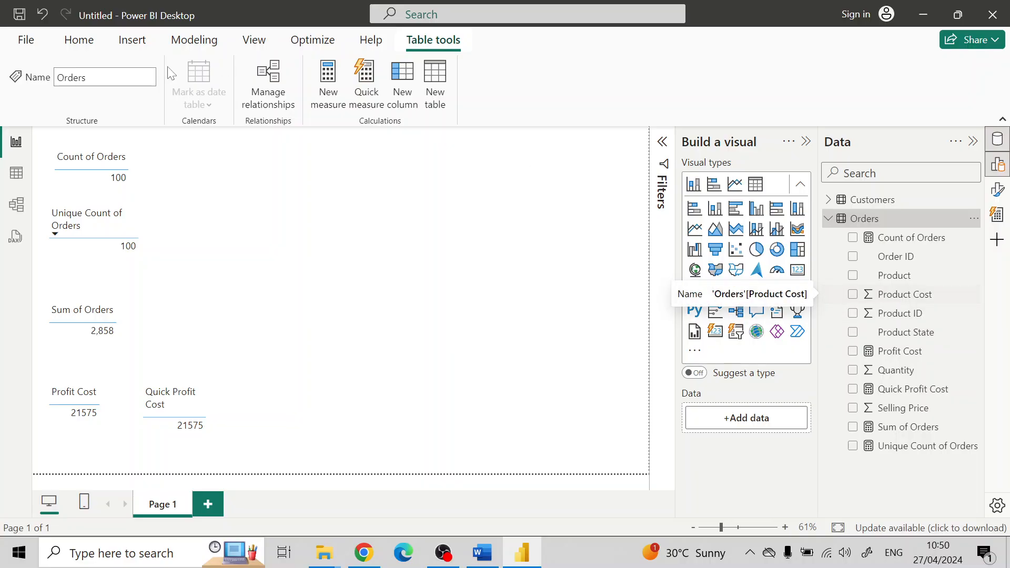
click(9, 182)
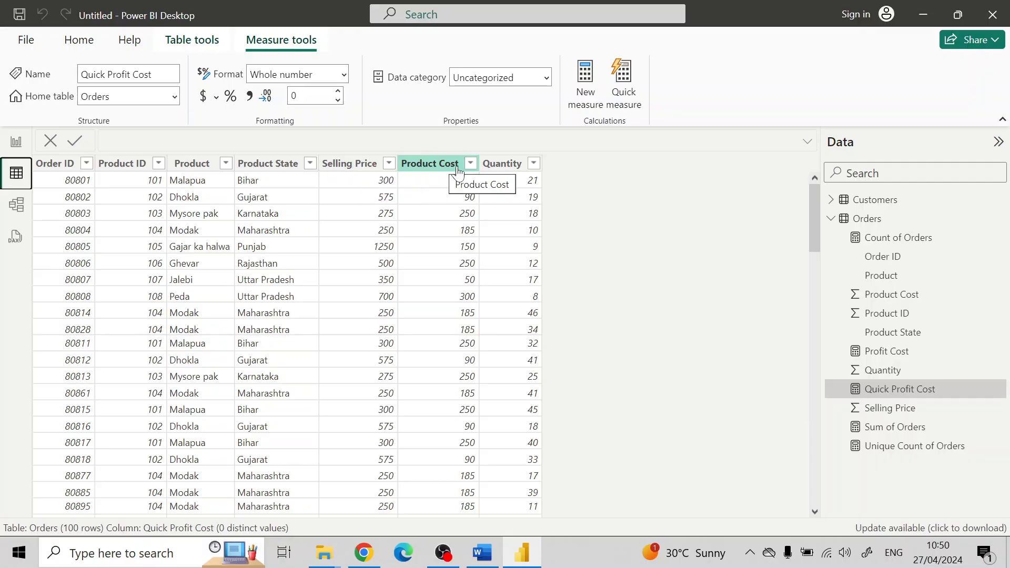
click(17, 141)
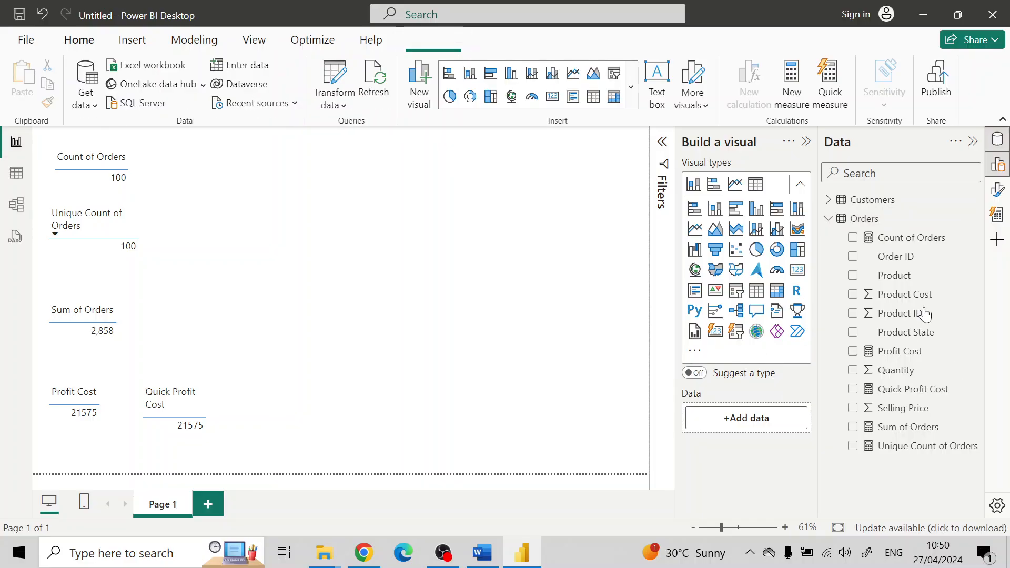
- Create a new measure in the Orders table and name it Total Profit
right_click(866, 223)
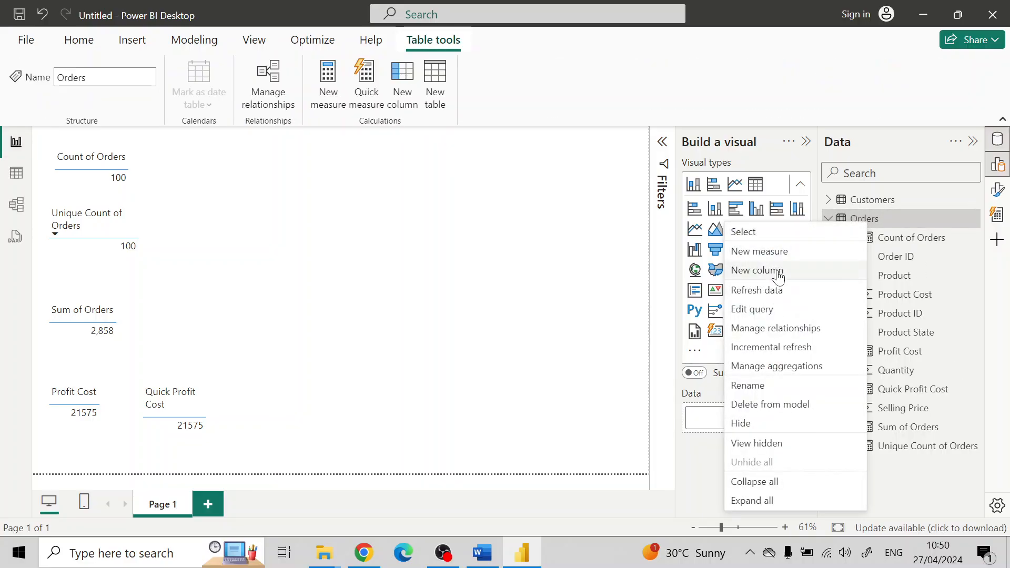
click(765, 252)
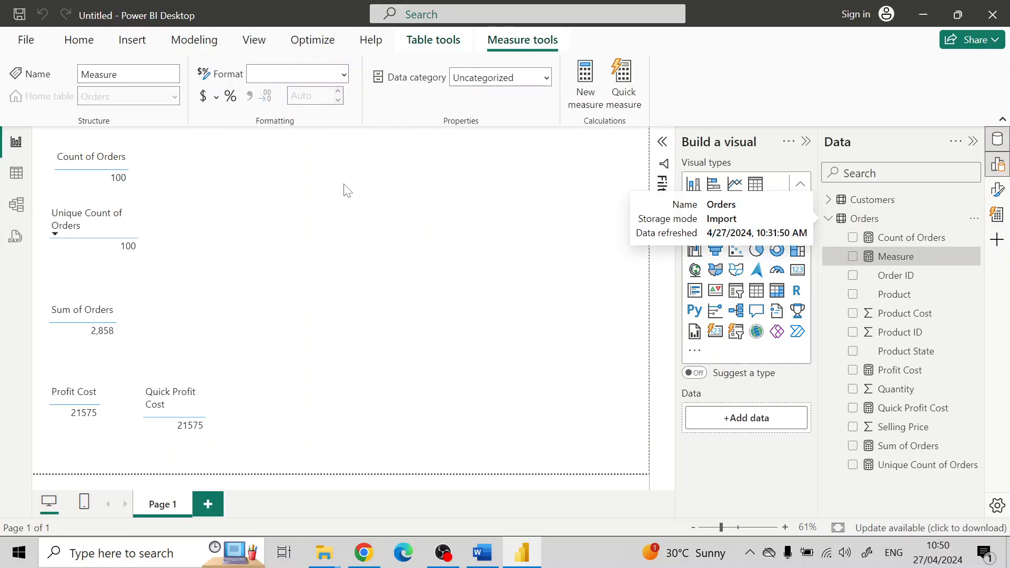
key(ctrl+a)
key(BackSpace)
text(Total)
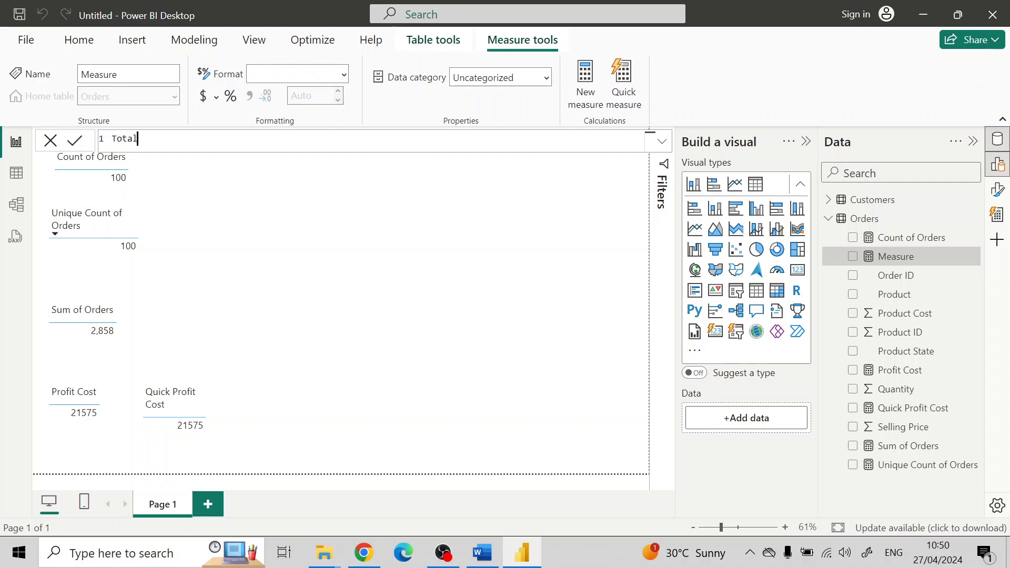
text( Profit = Su)
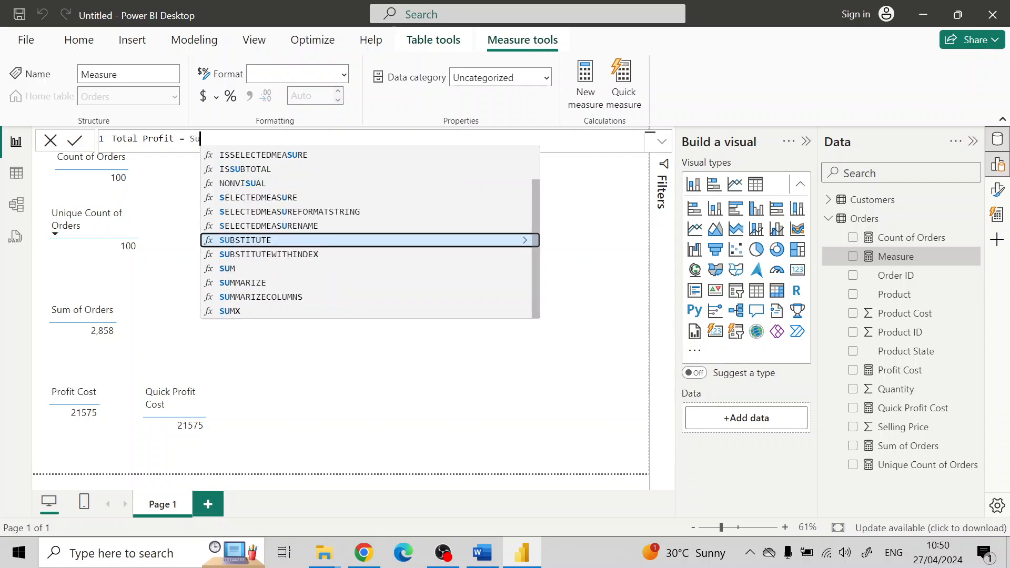
- Begin the Total Profit measure's formula with the sum of the Selling Price column, SUM(Orders[Selling Price])
text(m)
key(Tab)
text(Orde)
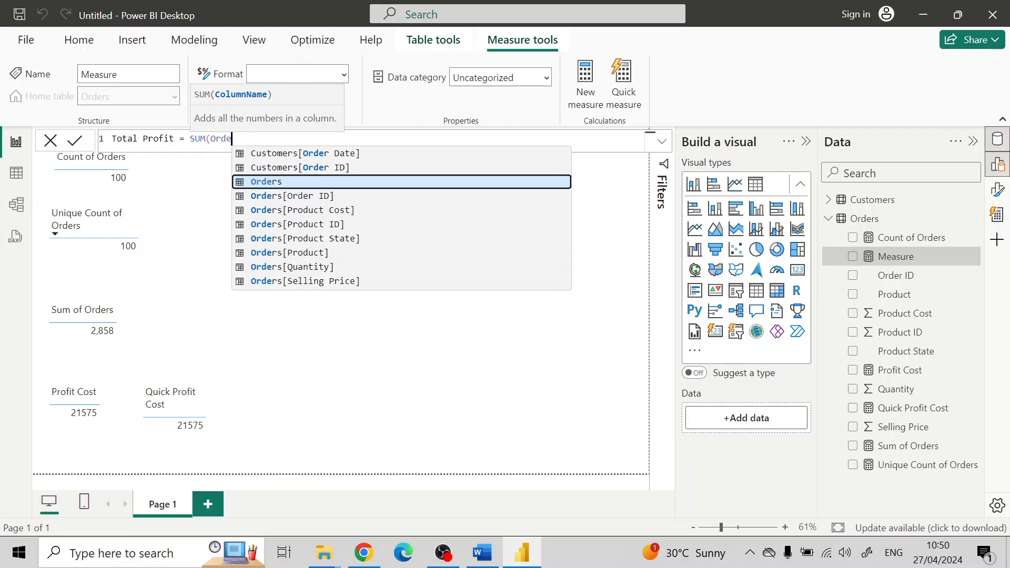
text(rs)
key(Down)
key(Down)
key(Down)
key(Up)
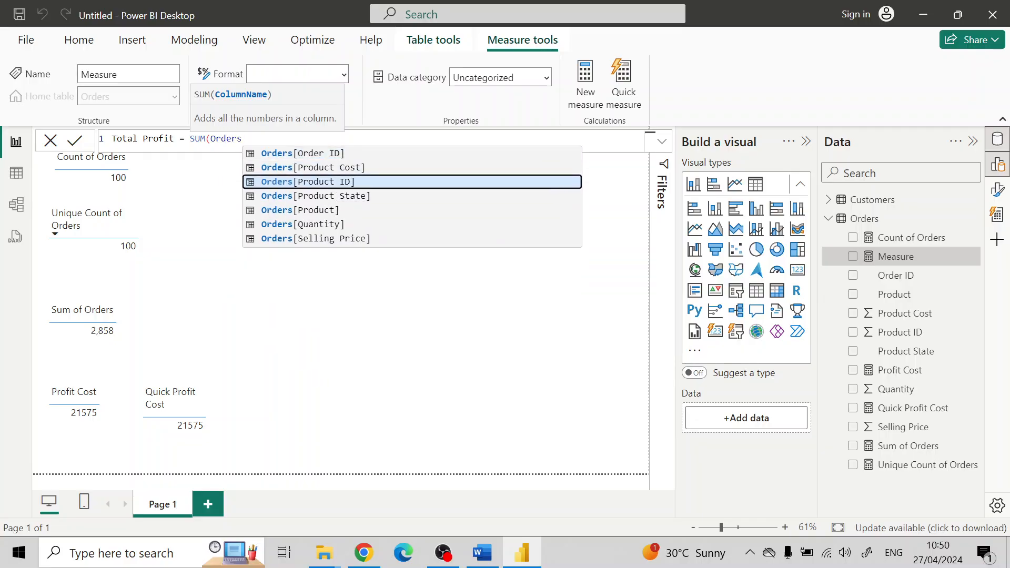
key(Down)
key(Down)
key(Down)
key(Down)
key(Tab)
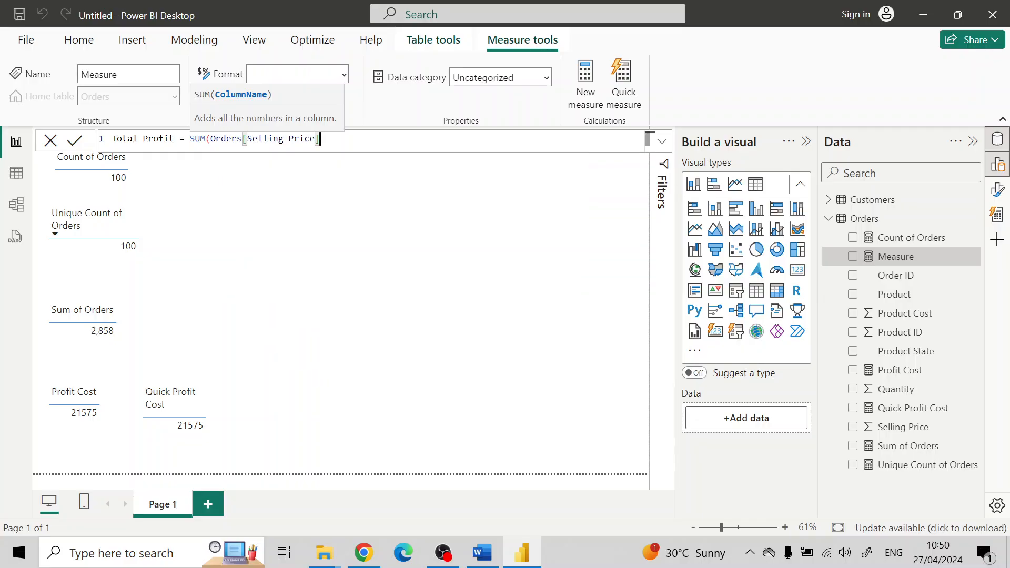
- Subtract the summed product cost in the Total Profit formula by adding - SUM(Orders[Product Cost])
text() - S)
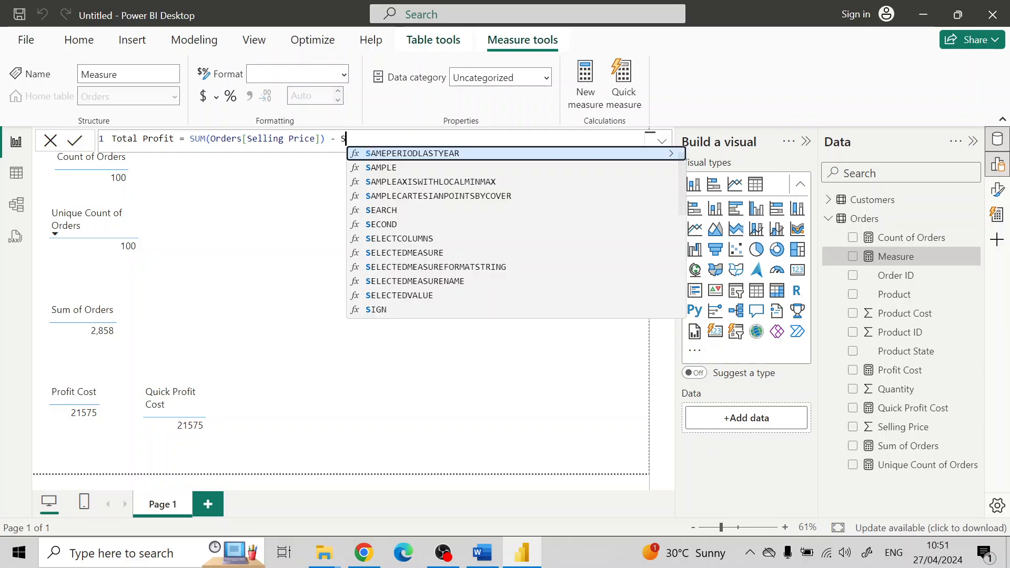
text(UM(Orders)
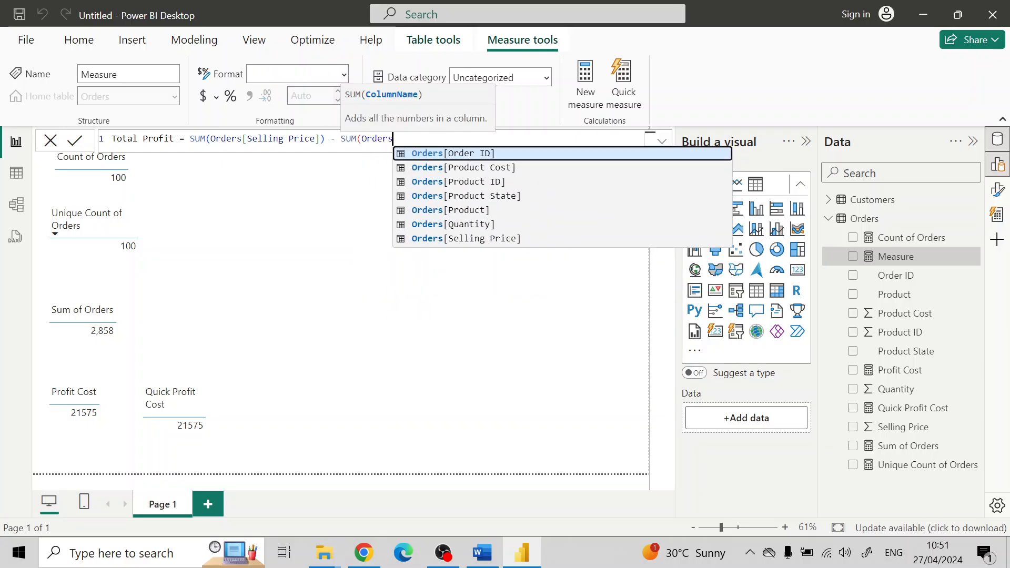
key(Down)
key(Down)
key(Down)
key(Down)
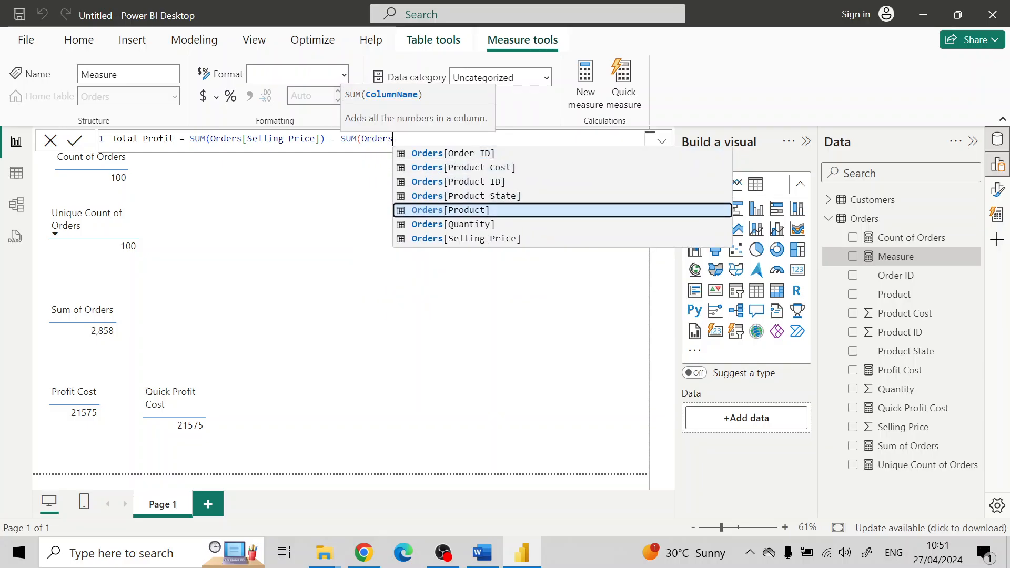
key(Up)
key(Up)
key(Up)
key(Tab)
text())
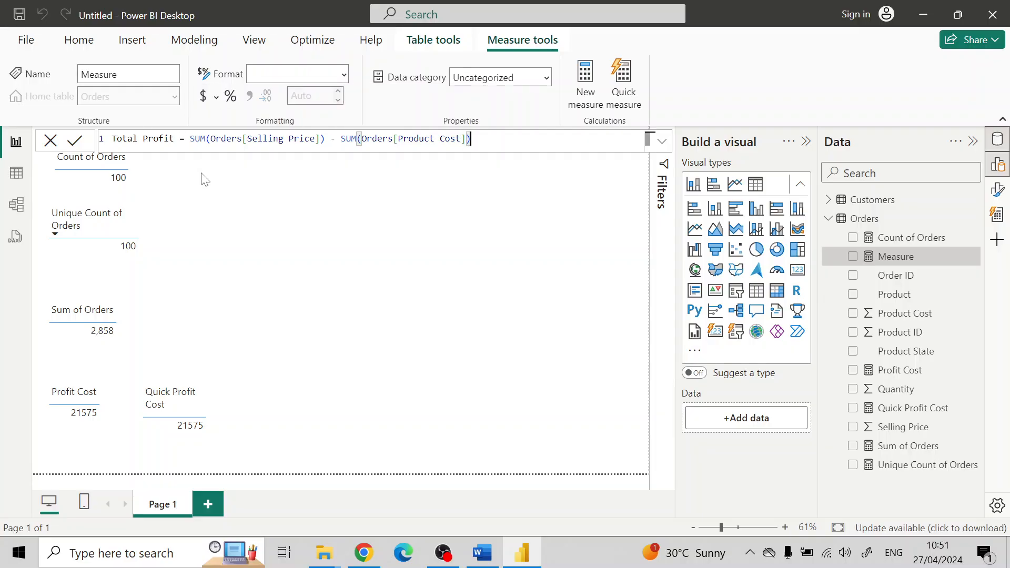
- Enclose the Total Profit price difference in parentheses, multiply it by SUM(Orders[Quantity]), and commit the measure
click(189, 139)
text(()
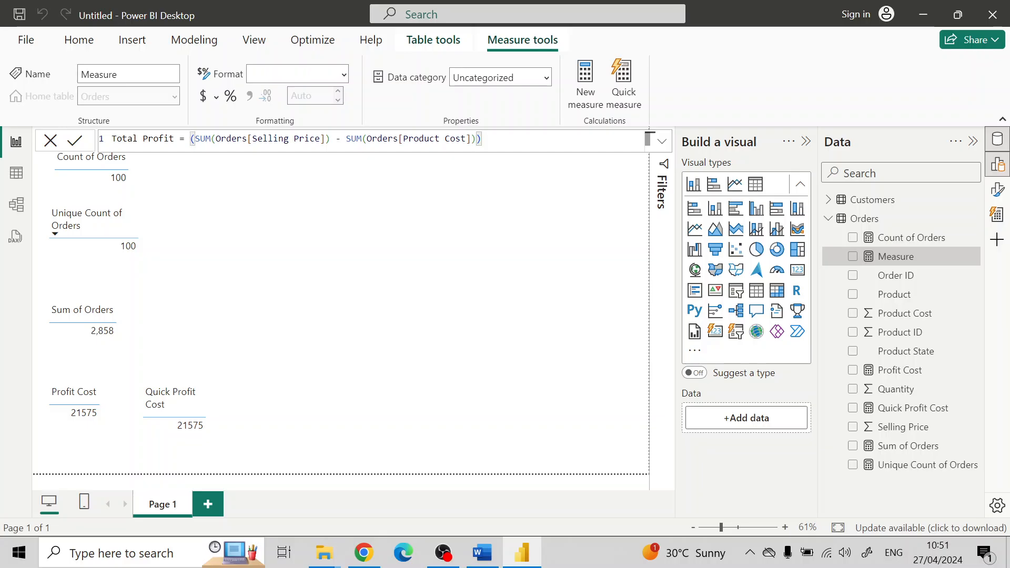
click(481, 139)
text()*SUM()
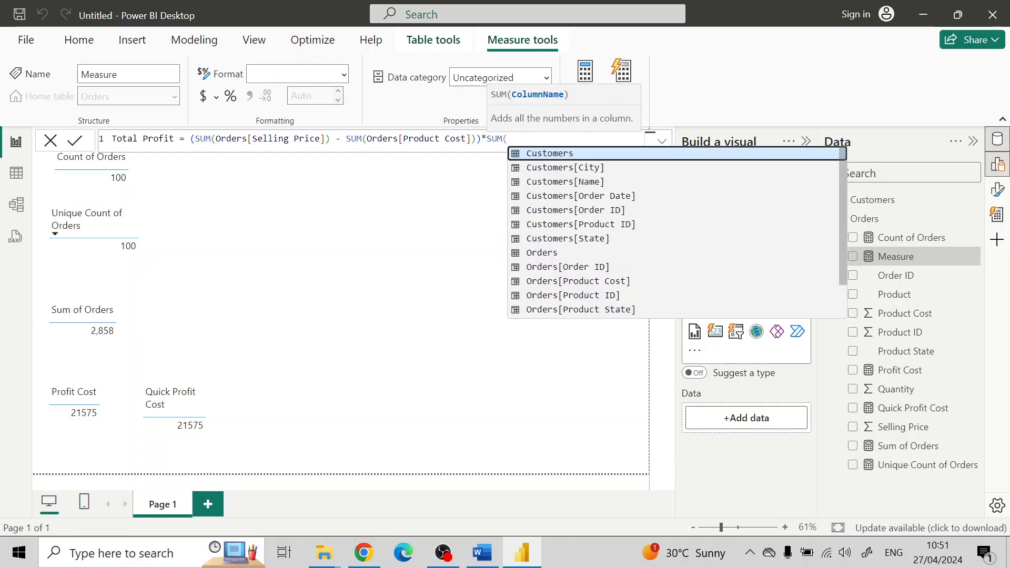
text(Orders[Quantity])
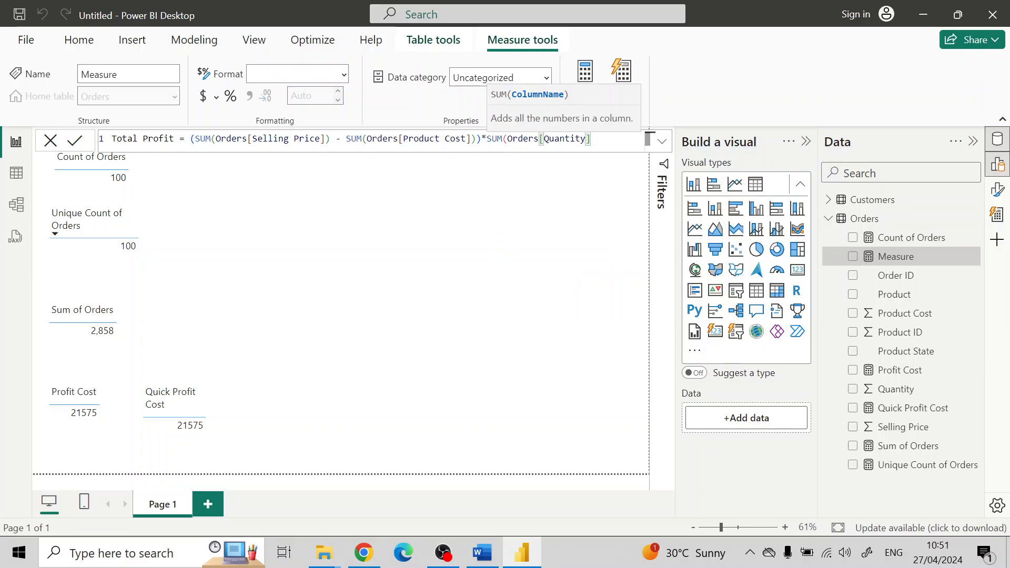
text())
click(455, 277)
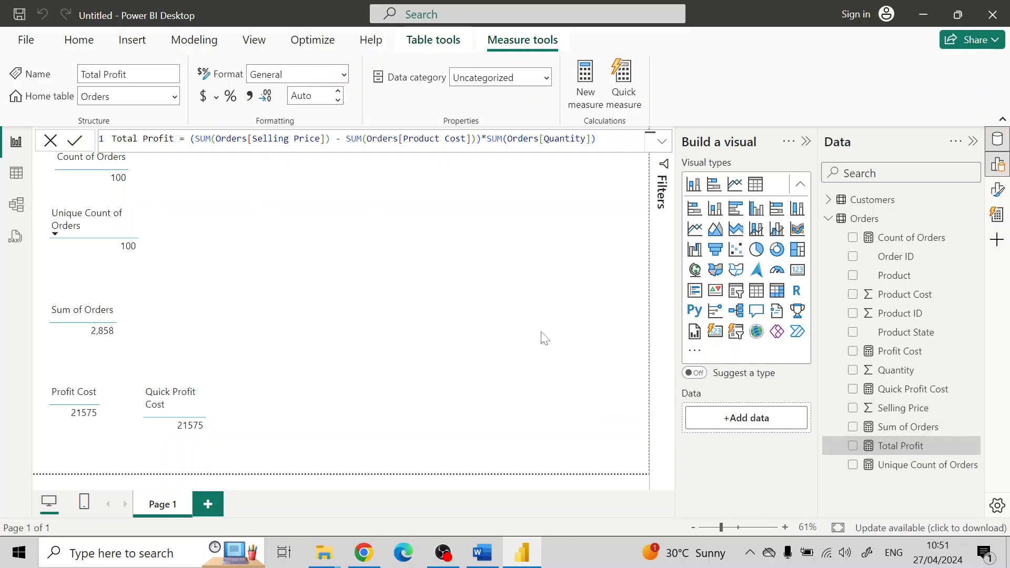
- Add a table visual showing the Total Profit measure and place it beside the Sum of Orders table
click(759, 293)
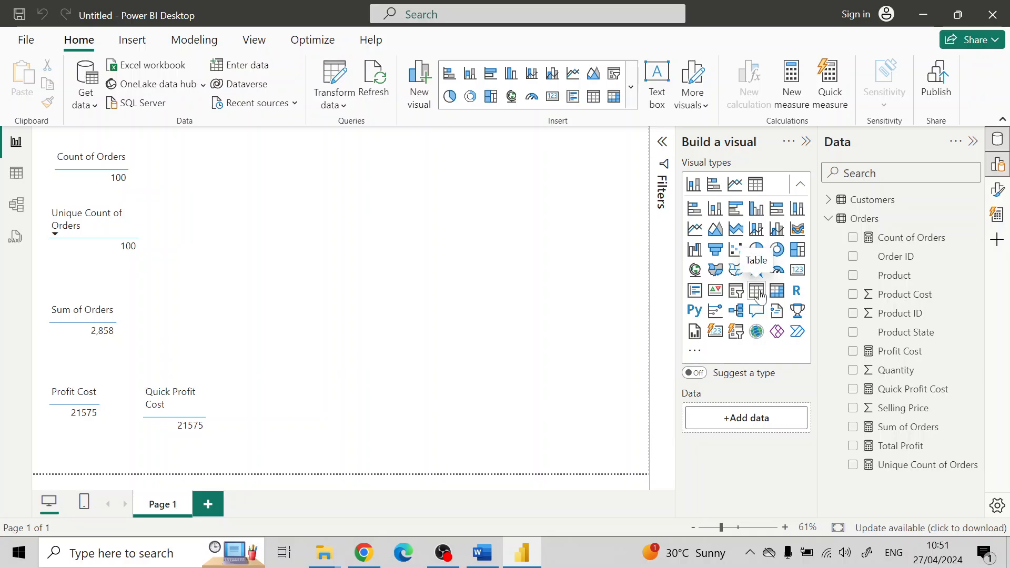
click(761, 296)
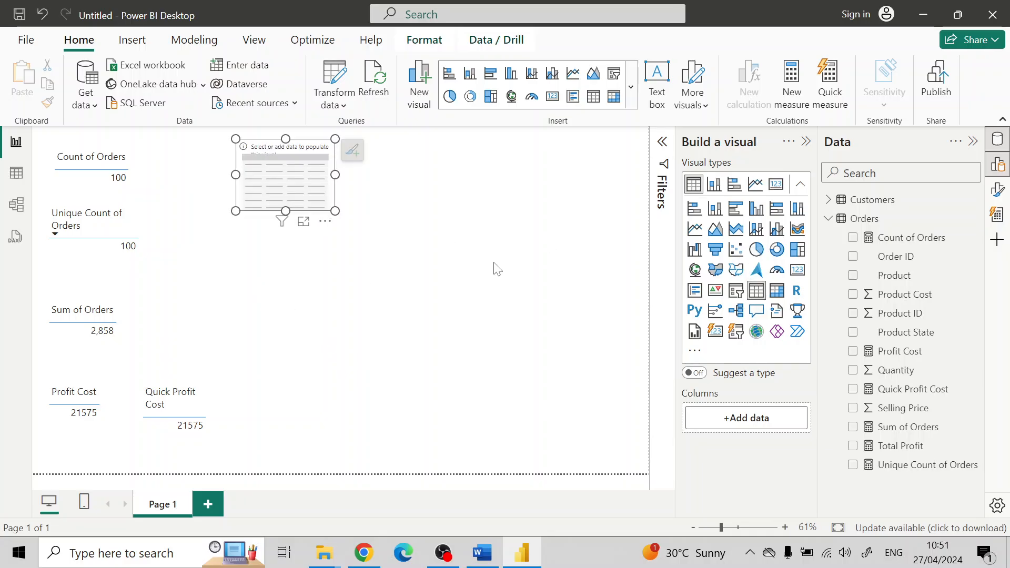
drag(924, 451, 715, 416)
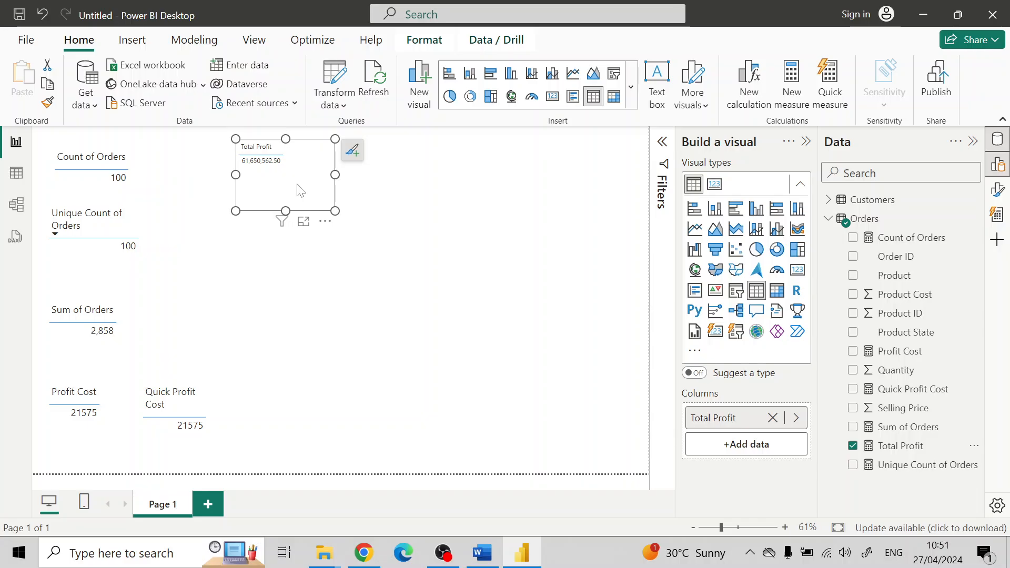
drag(301, 194, 228, 345)
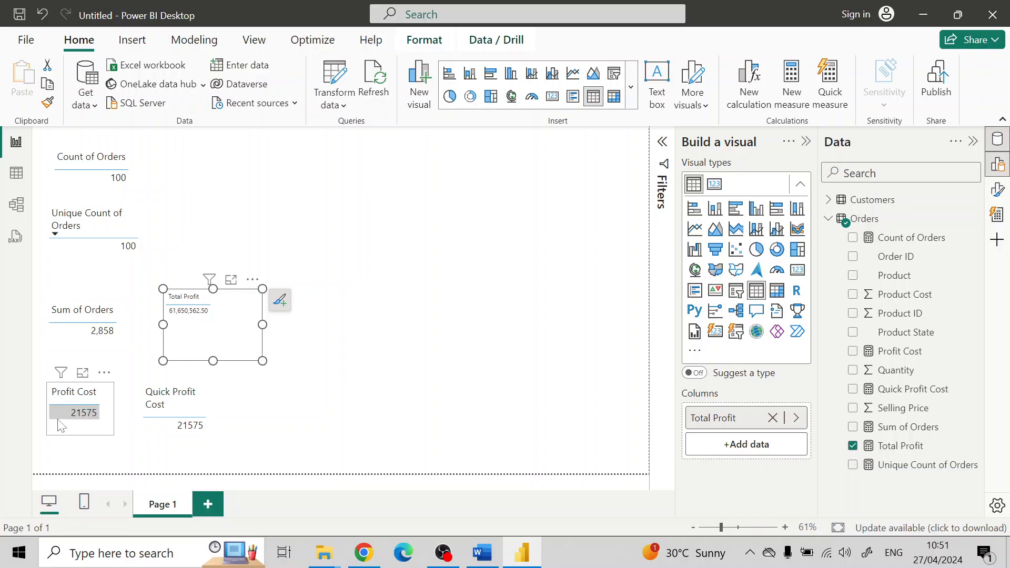
- Copy the Sum of Orders table's formatting onto the Total Profit table
click(62, 344)
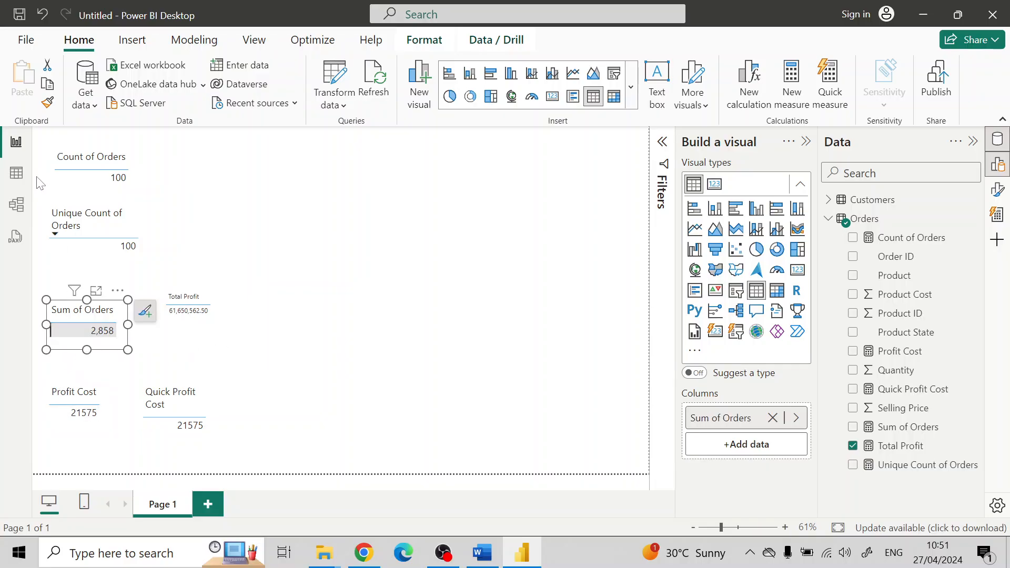
click(47, 103)
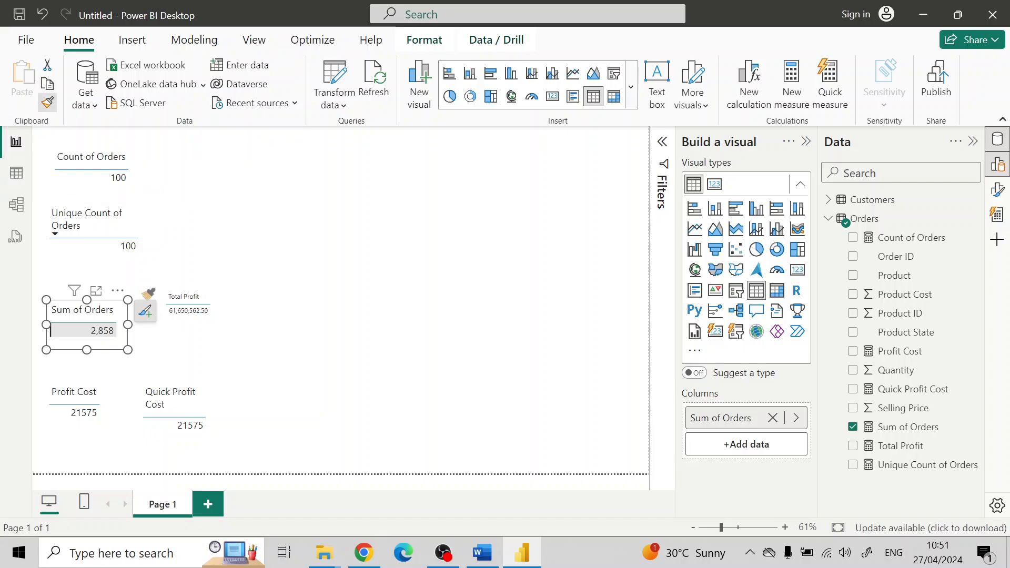
click(200, 348)
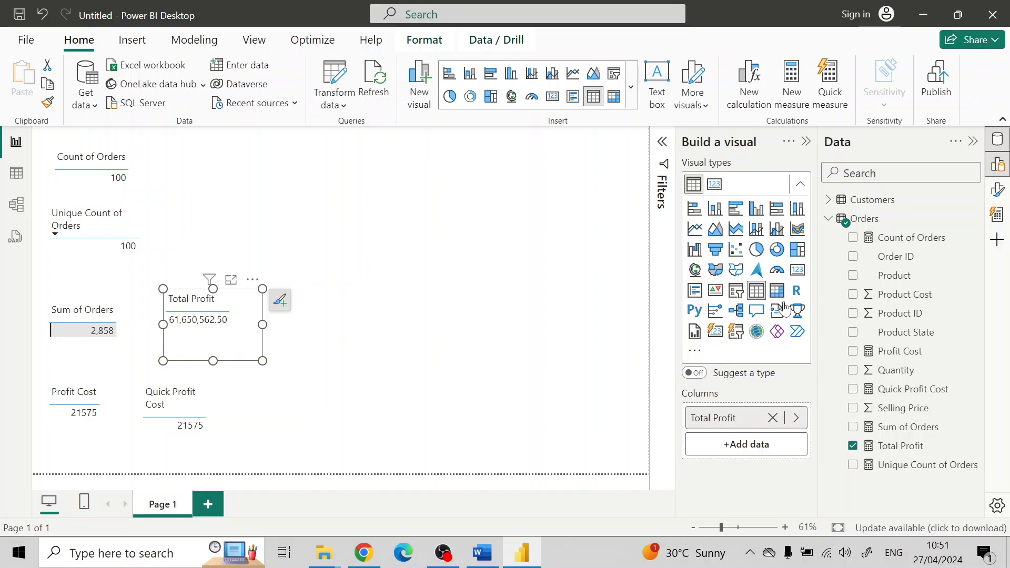
- Convert the Total Profit table to a card visual and widen it so the whole value fits
click(798, 270)
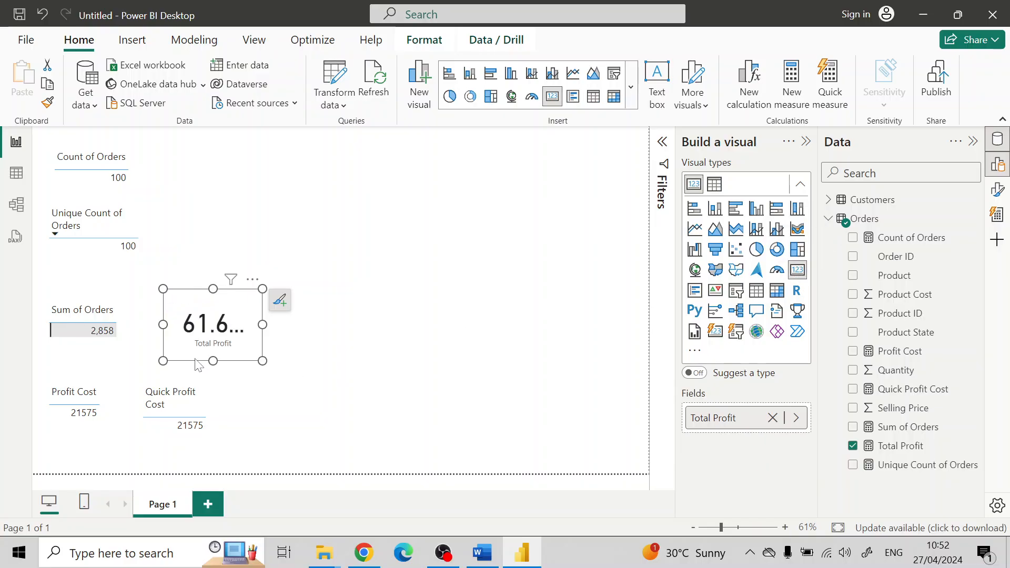
drag(263, 324, 299, 325)
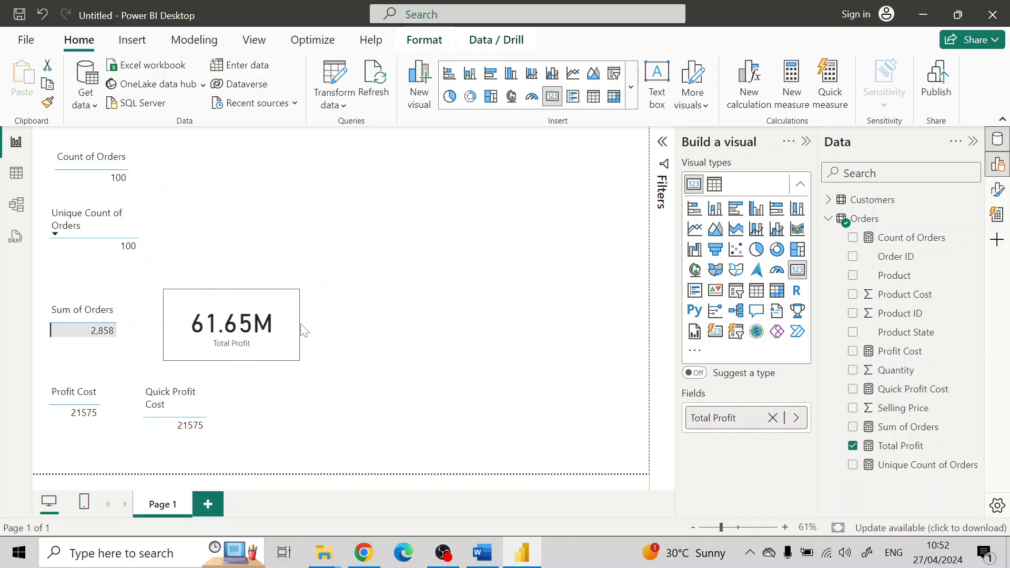
click(224, 281)
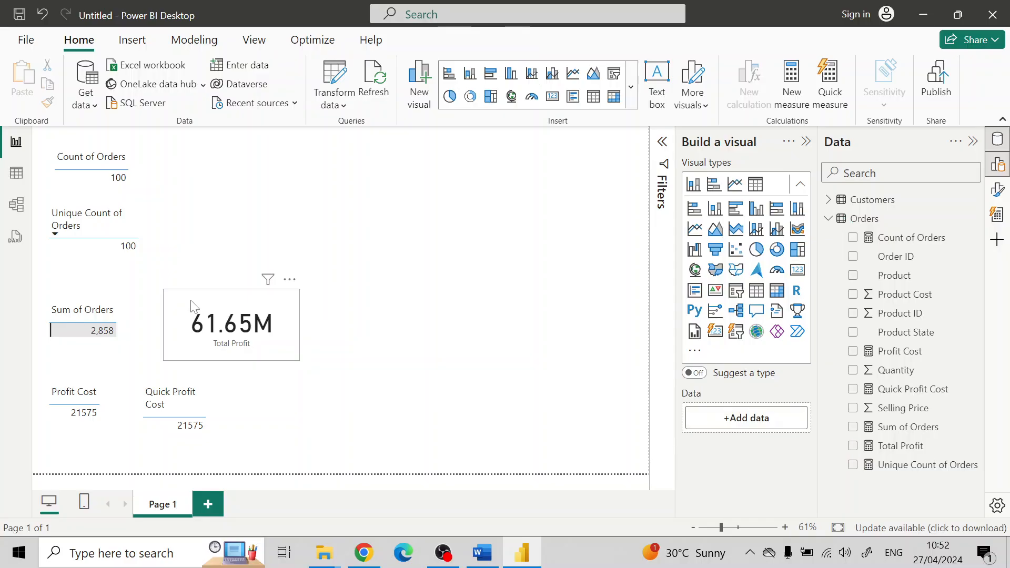
- Move the Total Profit card and the Profit Cost table slightly upward on the report page
drag(197, 282, 203, 255)
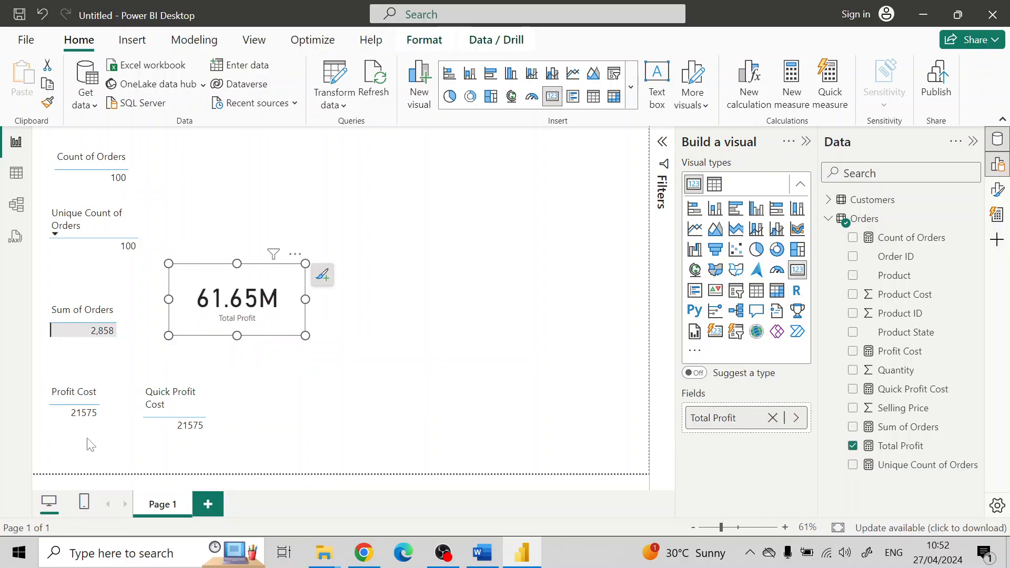
drag(161, 424, 65, 420)
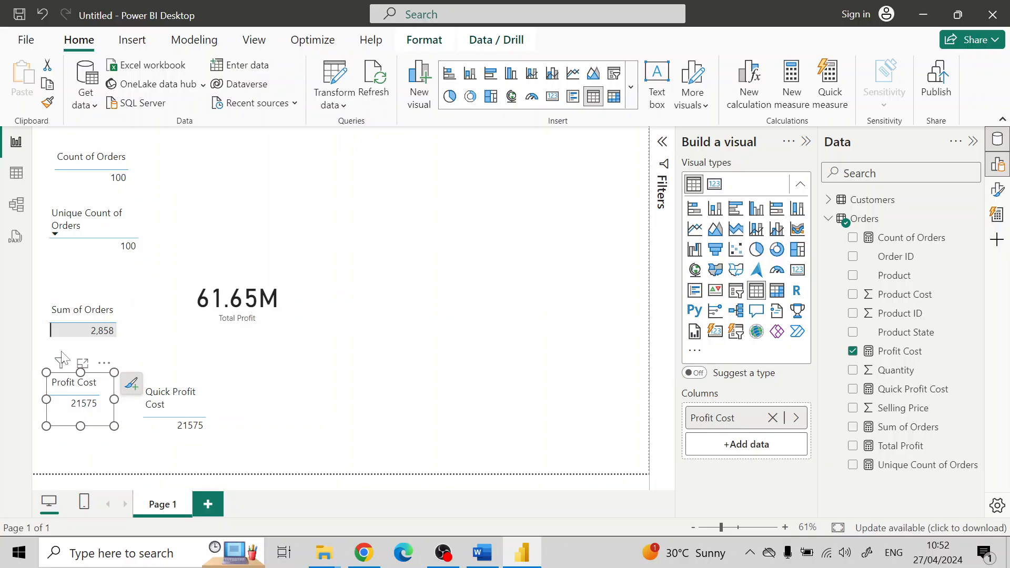
click(437, 382)
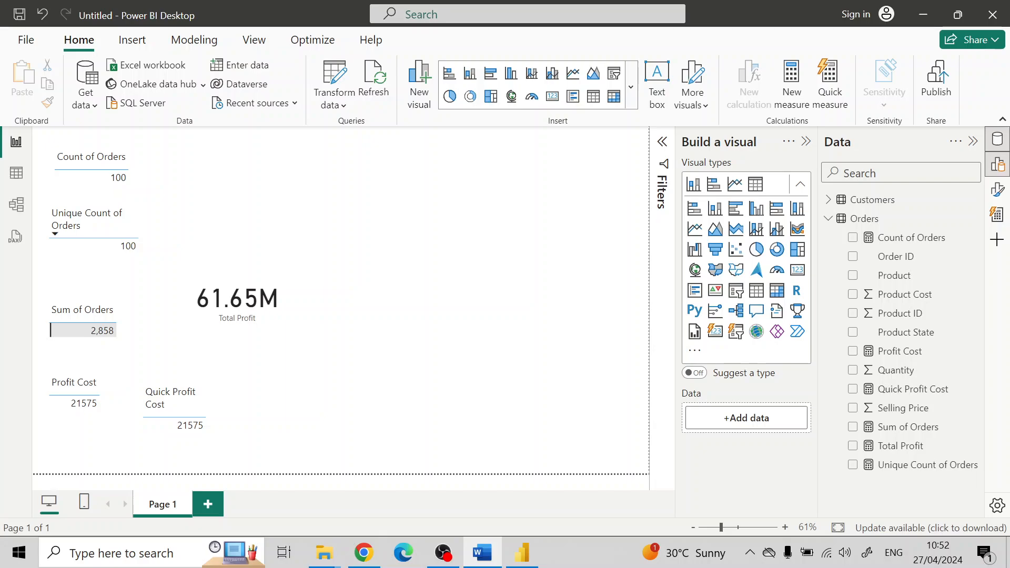
- Examine the Orders table's selling price, product cost and quantity rows against the measures on the report page
click(12, 178)
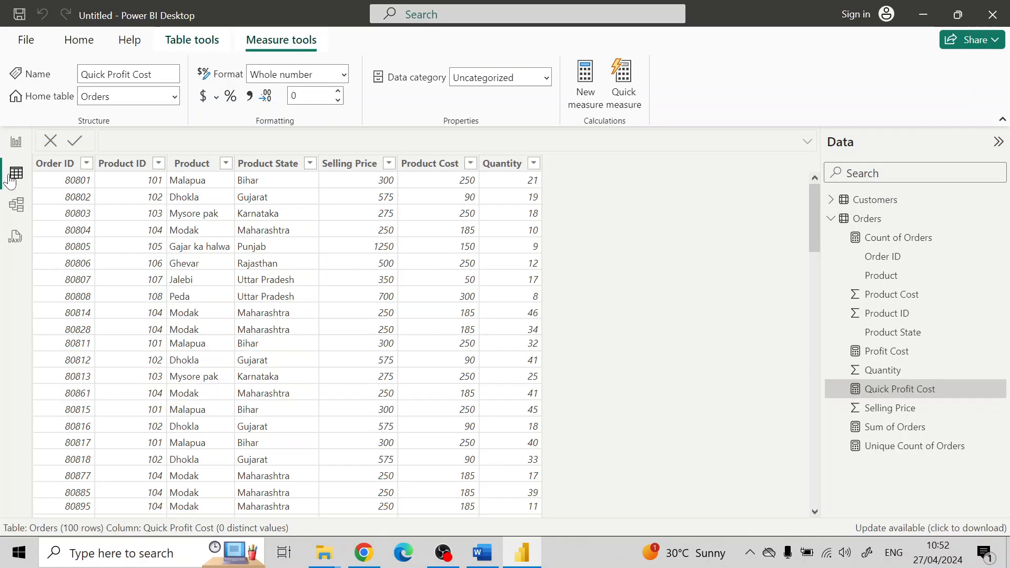
click(14, 143)
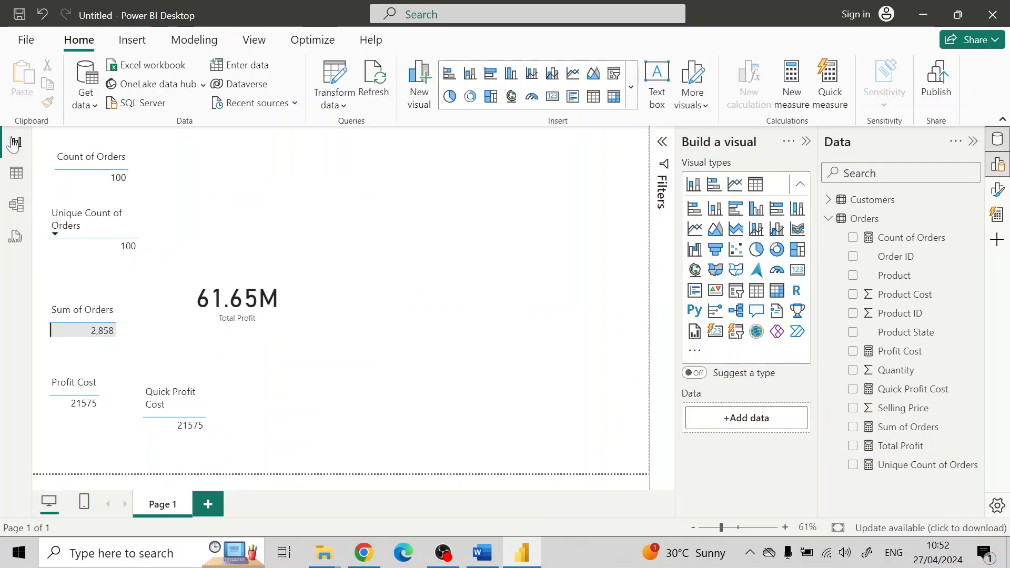
right_click(864, 224)
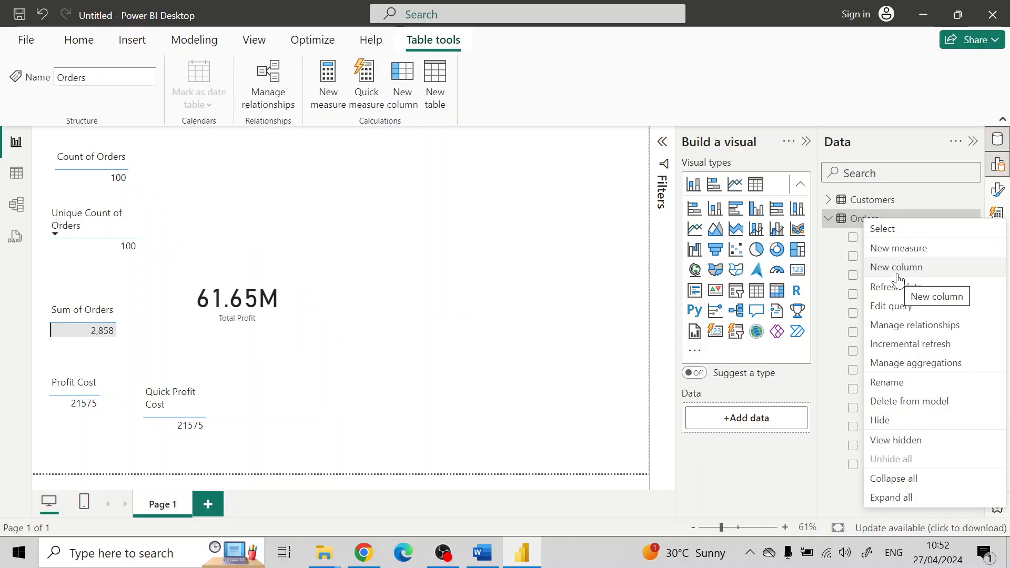
click(536, 181)
click(16, 174)
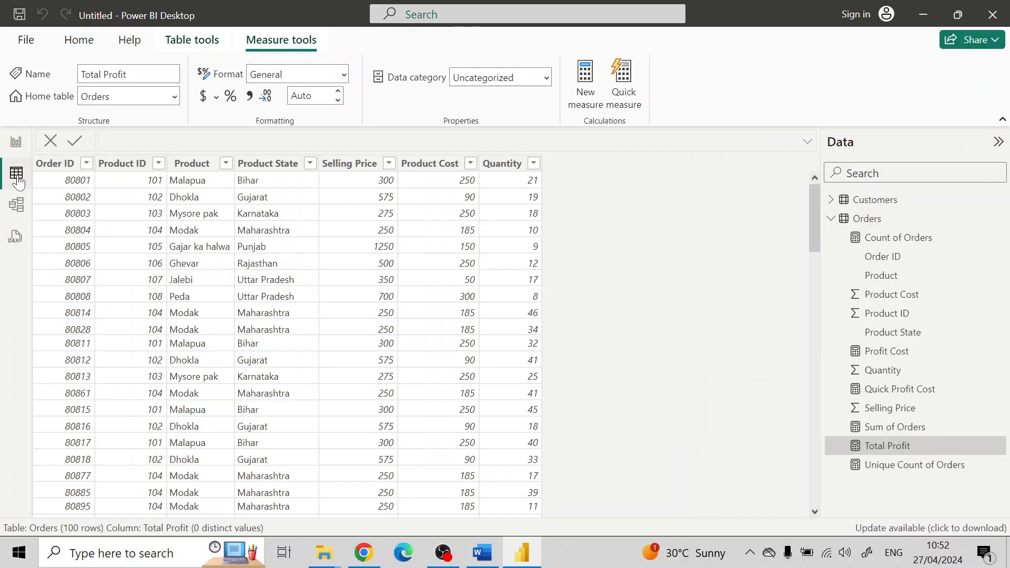
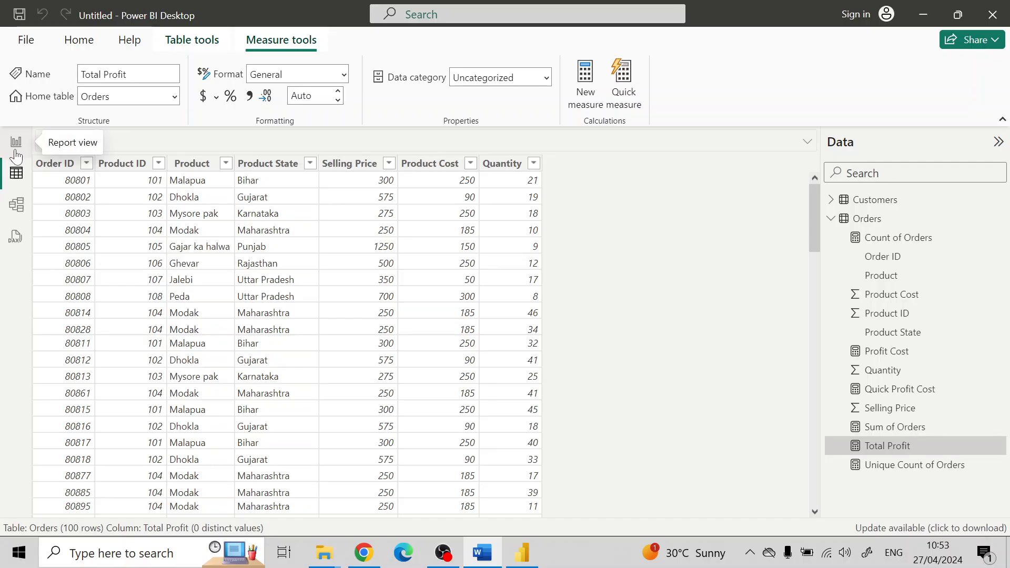
click(16, 153)
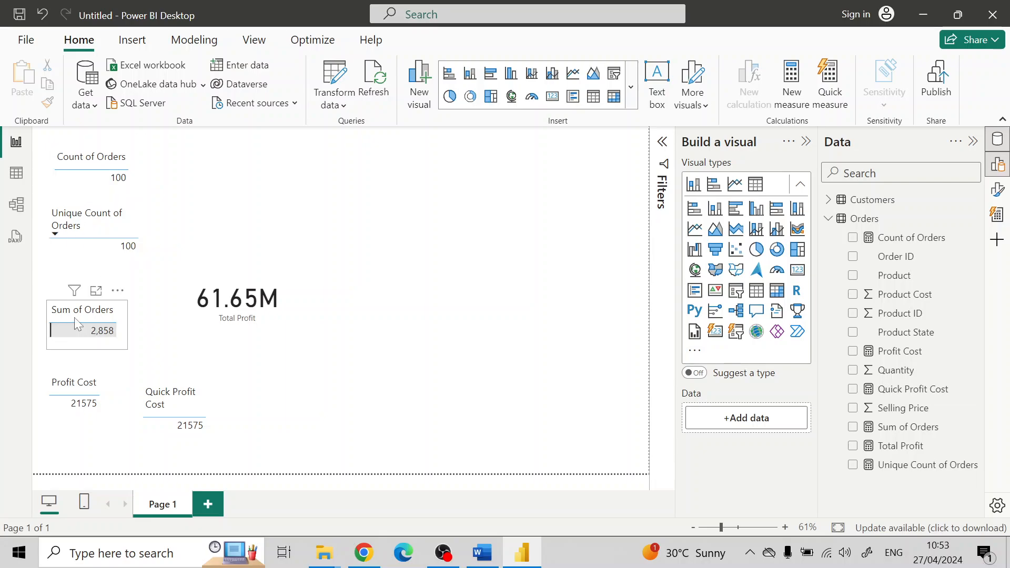
- Create a new calculated column in the Orders table from its data view and name it Profit Column
click(17, 173)
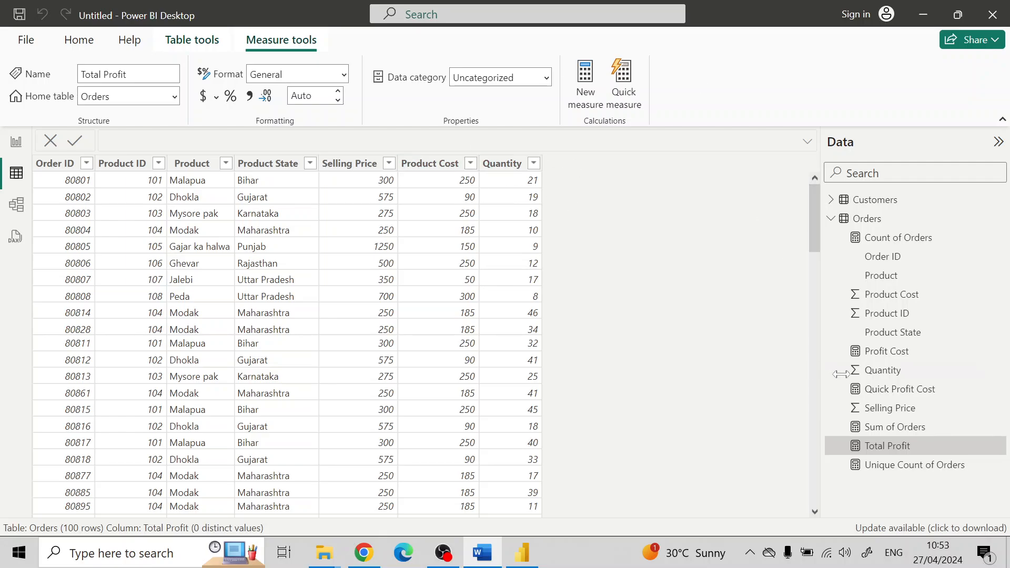
right_click(882, 220)
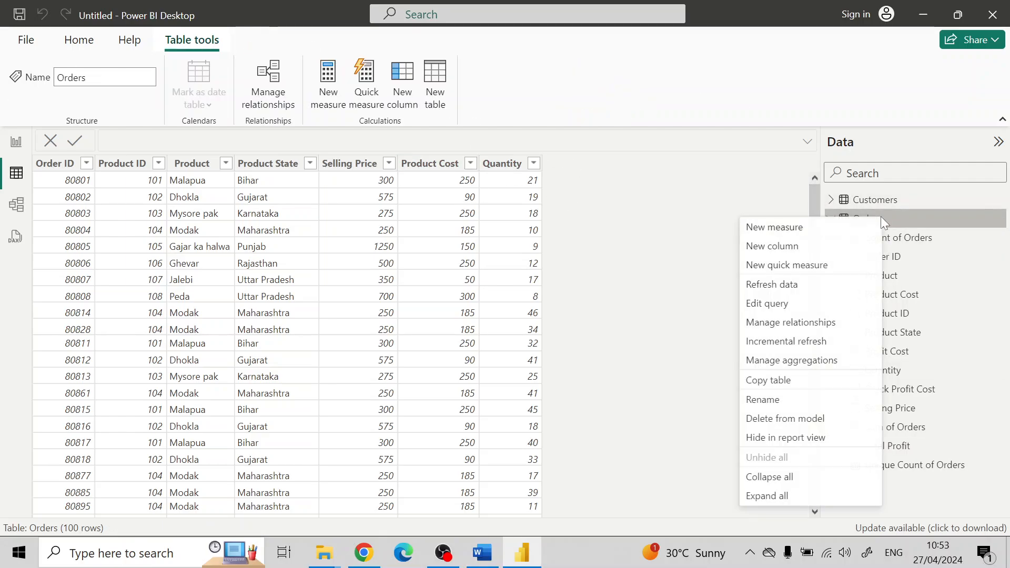
click(795, 247)
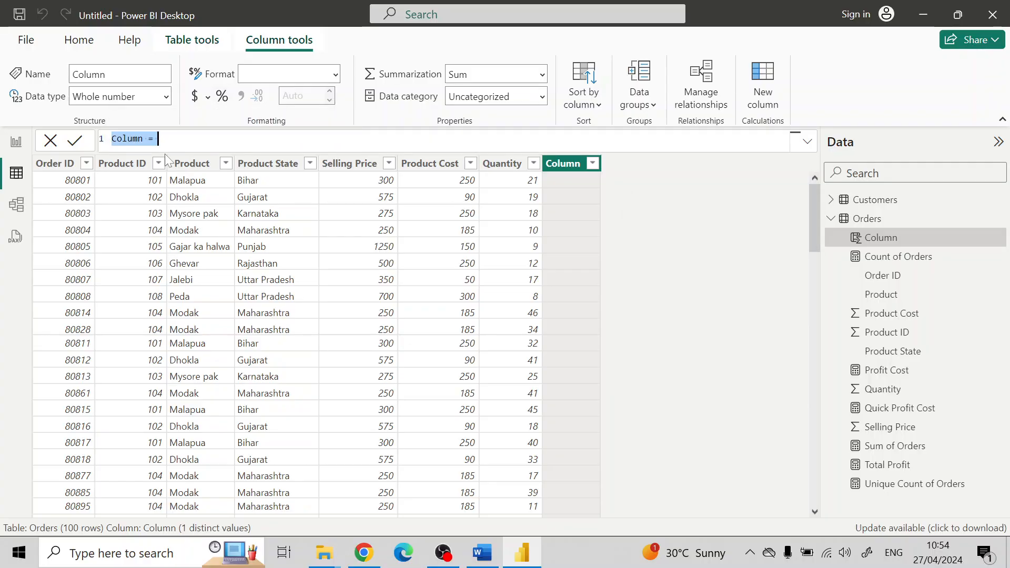
text(Profit COlum)
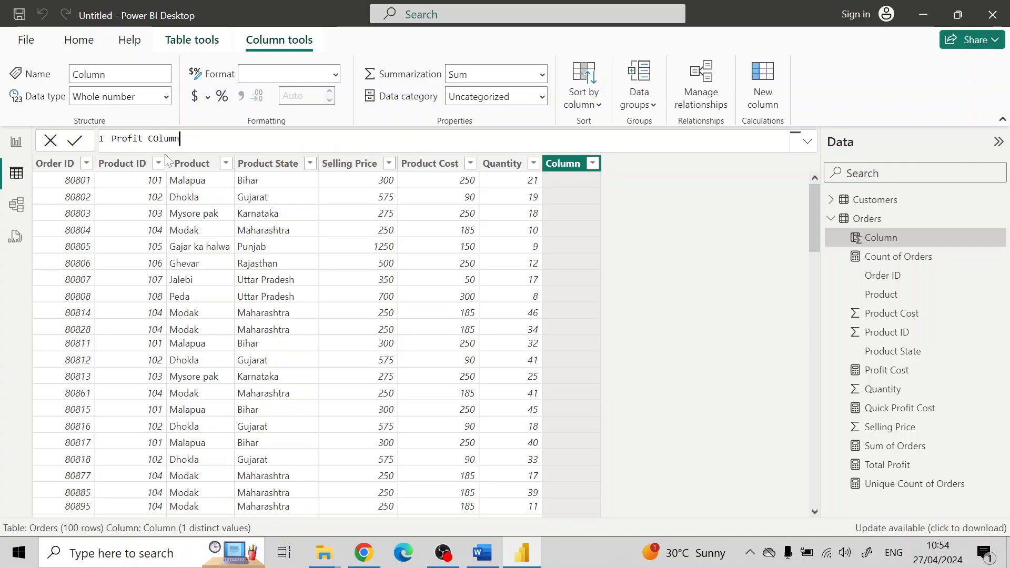
text(Colum)
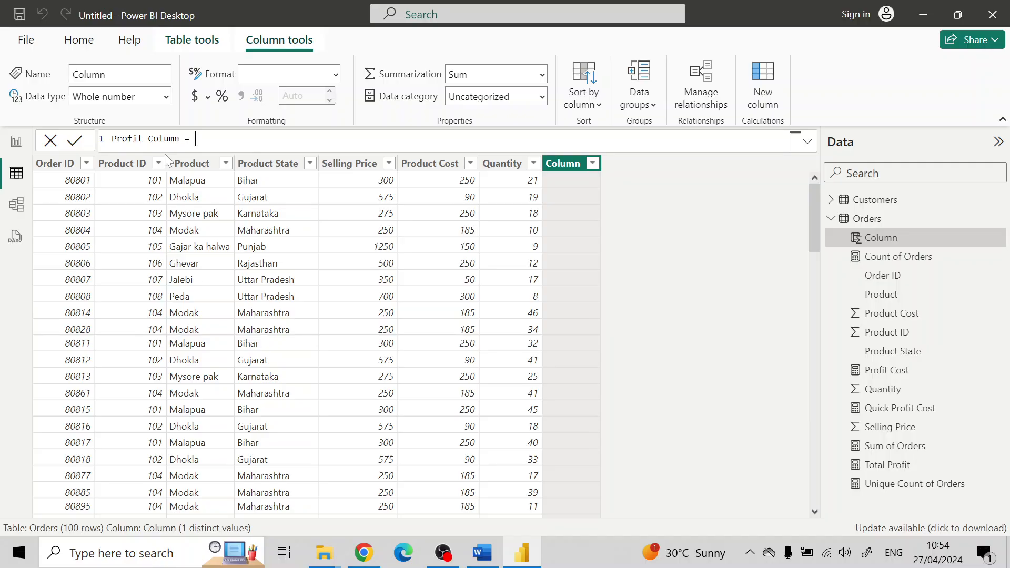
- Enter the Profit Column formula as SUM(Orders[Selling Price]) - SUM(Orders[Product Cost])
text(Sum)
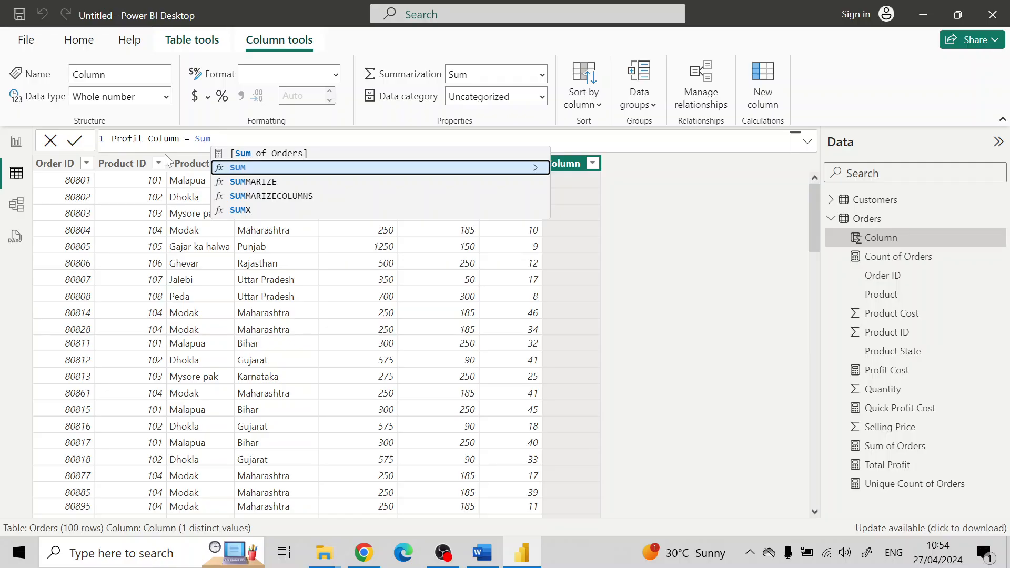
key(Tab)
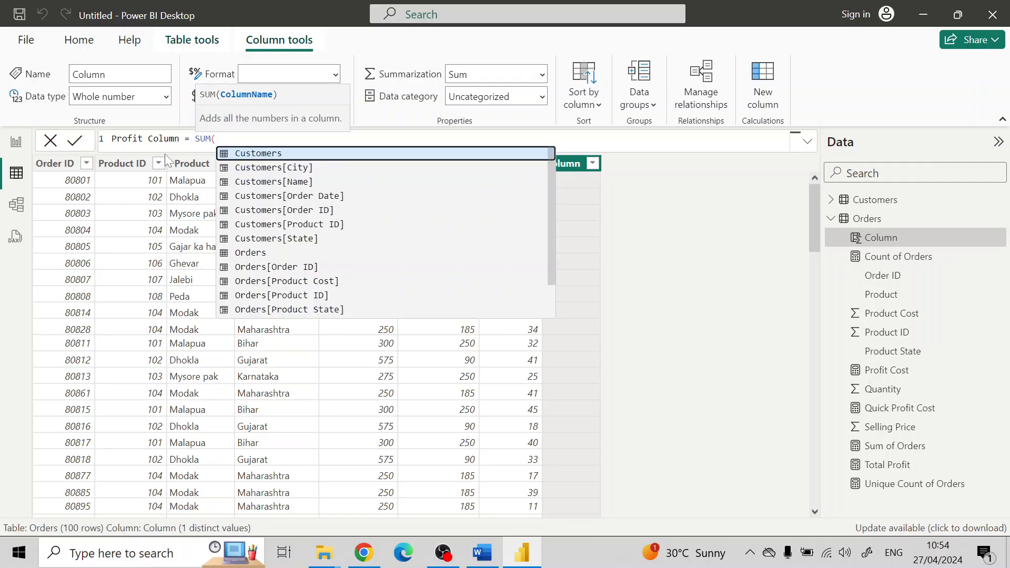
text(Order)
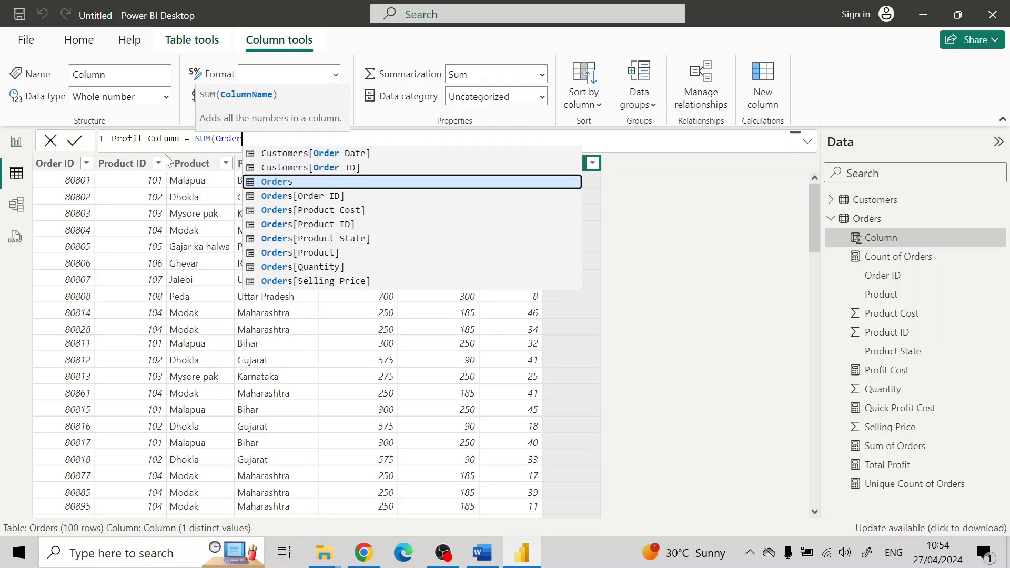
key(Down)
key(Down)
key(Down)
key(Down)
key(Down)
key(Down)
key(Down)
key(Tab)
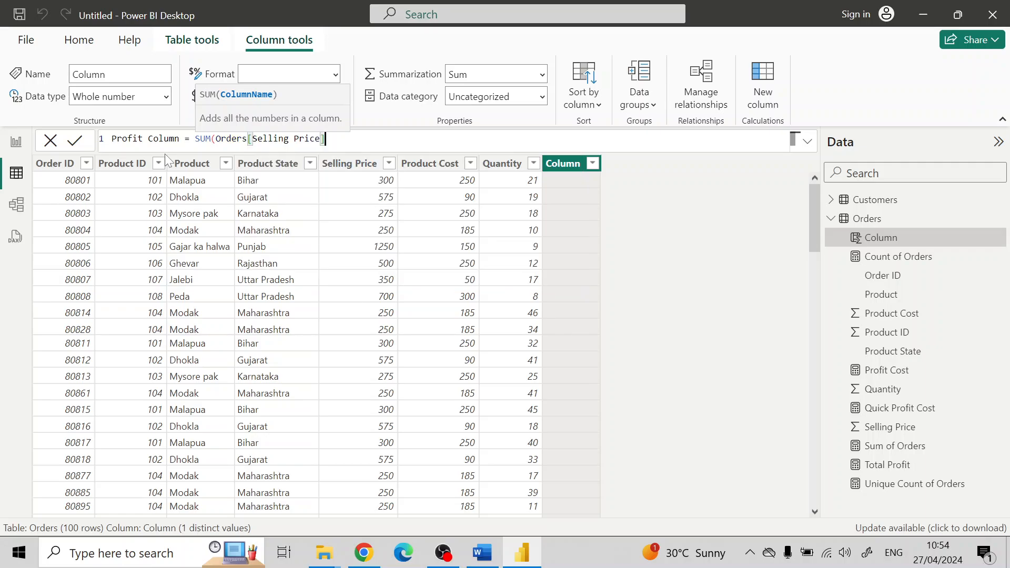
text() - SUM()
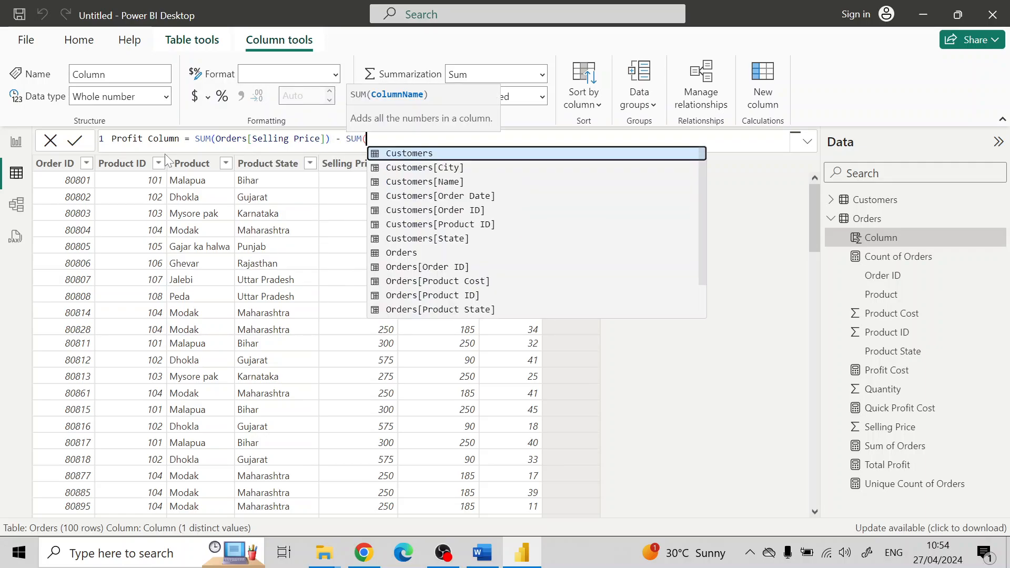
text(Produ)
key(Down)
key(Tab)
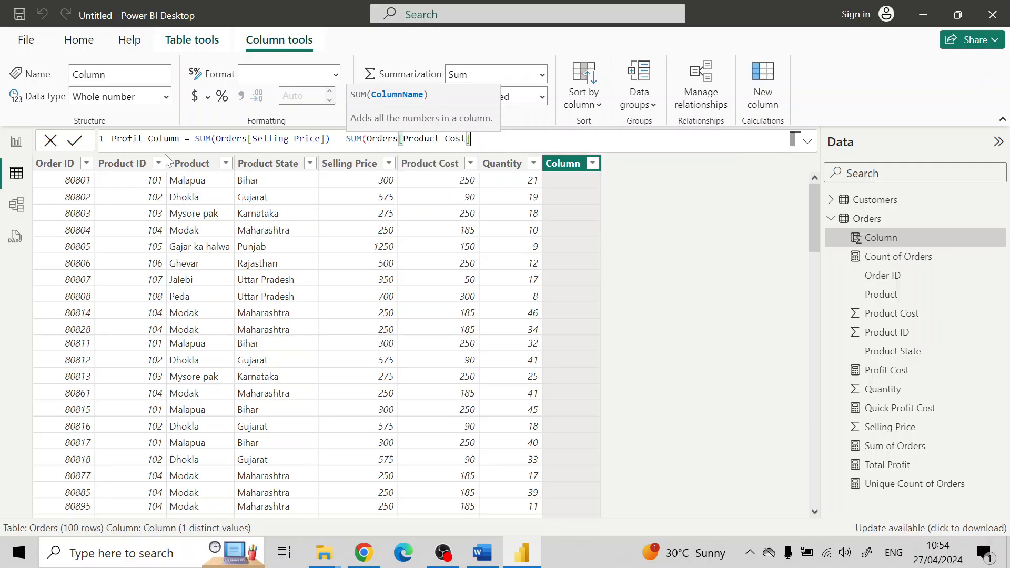
text())
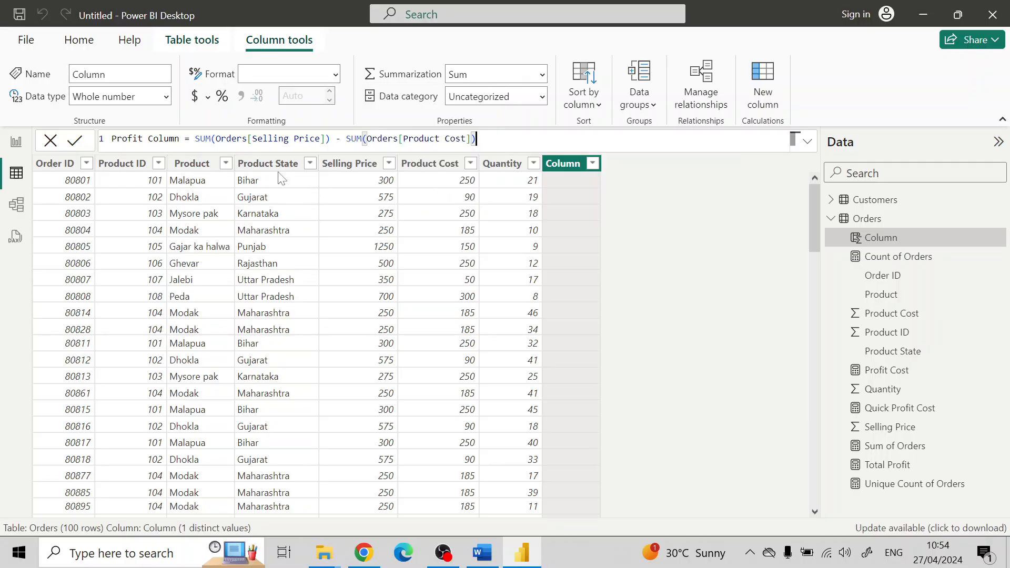
- Enclose the Profit Column's subtraction in parentheses, multiply it by Orders[Quantity] and commit the formula
click(190, 139)
text(()
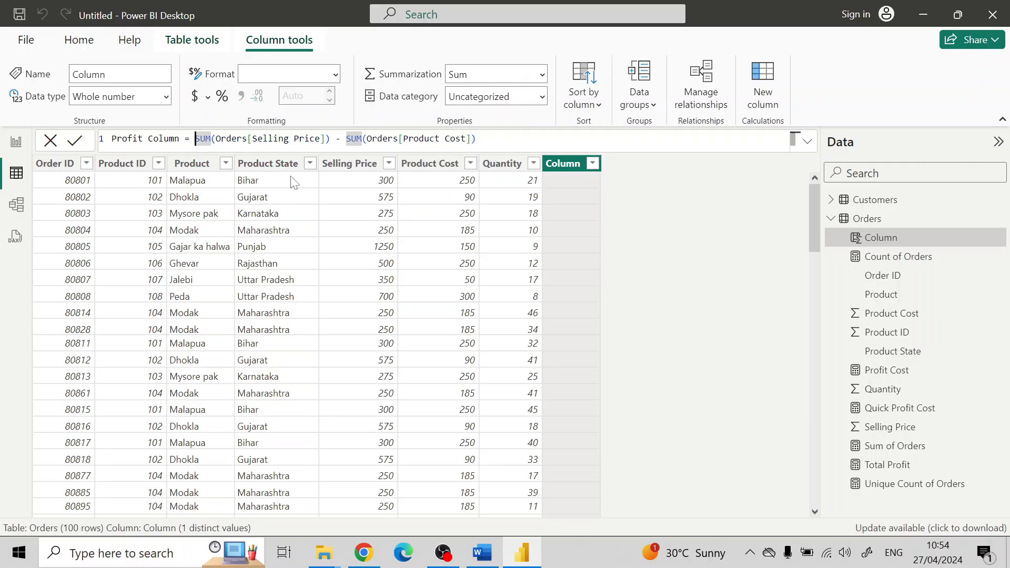
click(481, 140)
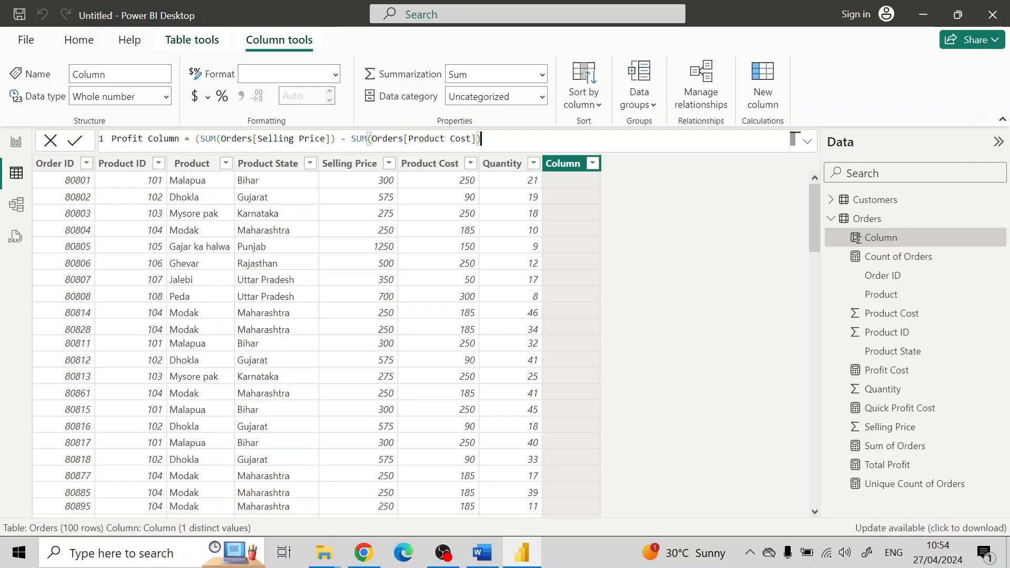
text()*Quan)
key(Tab)
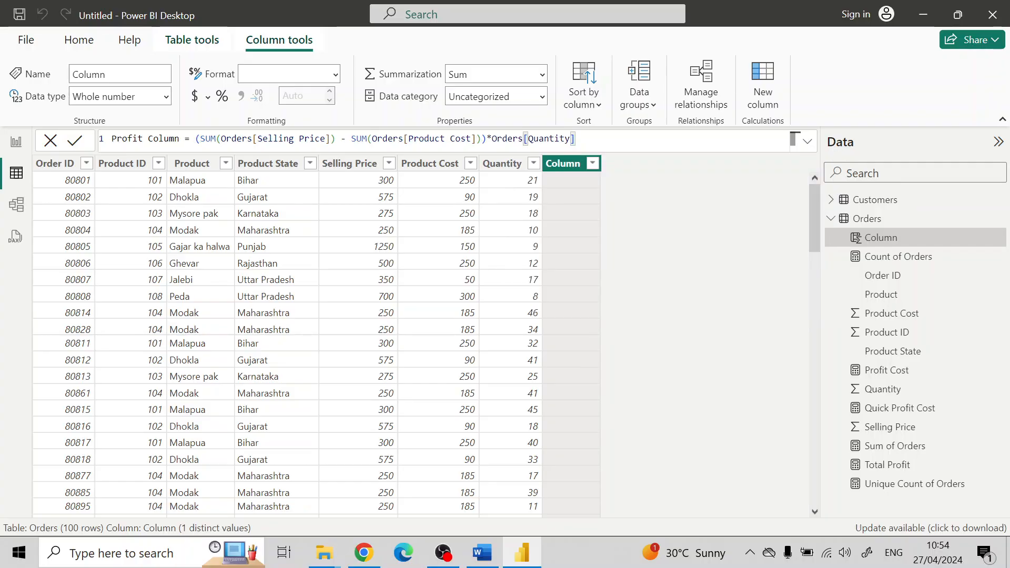
key(Return)
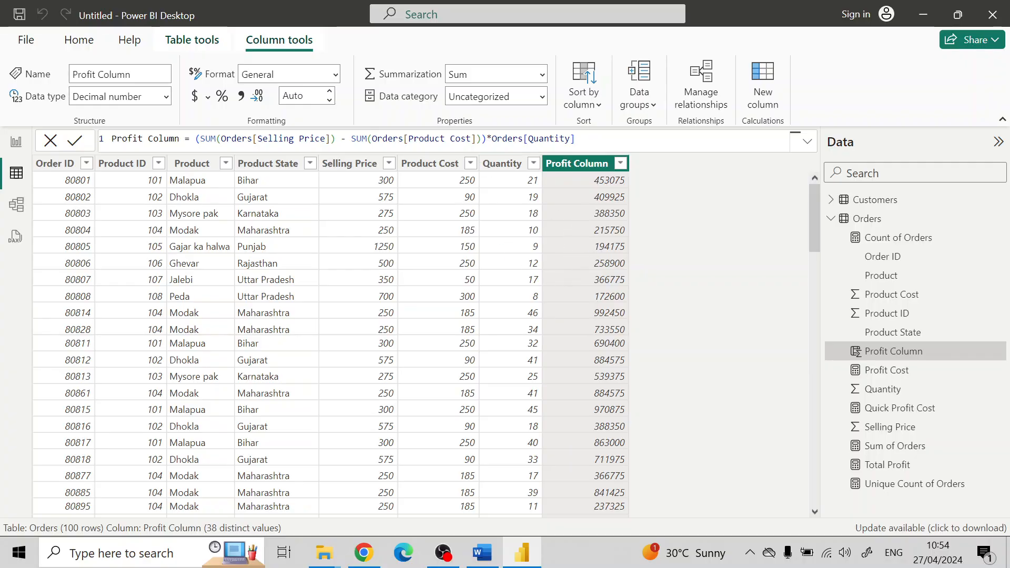
- Replace Orders[Quantity] with SUM(Orders[Quantity]) in the Profit Column formula, commit it and check the column's rows
drag(491, 139, 595, 141)
key(BackSpace)
text(Sum)
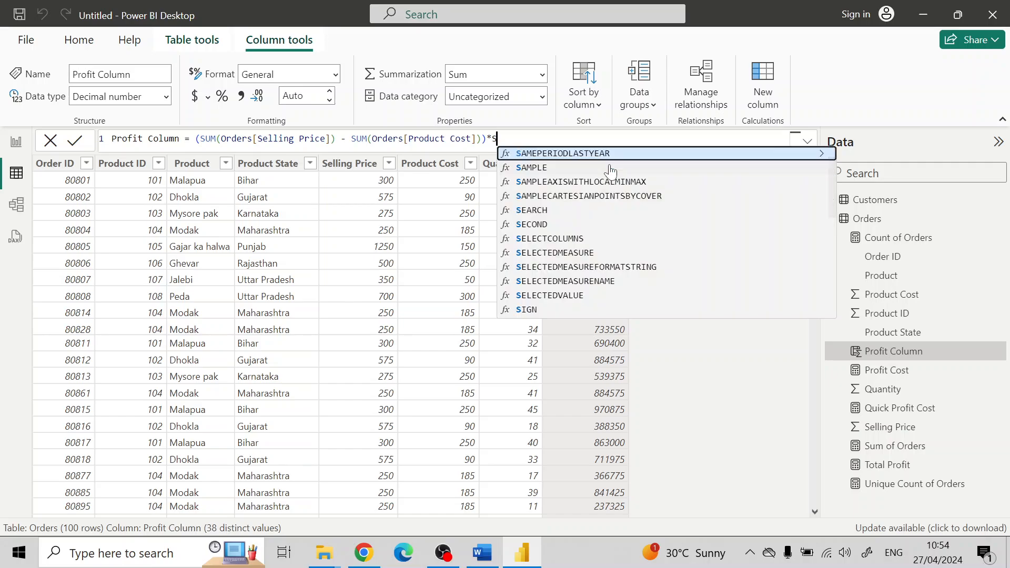
key(Tab)
text(Qu)
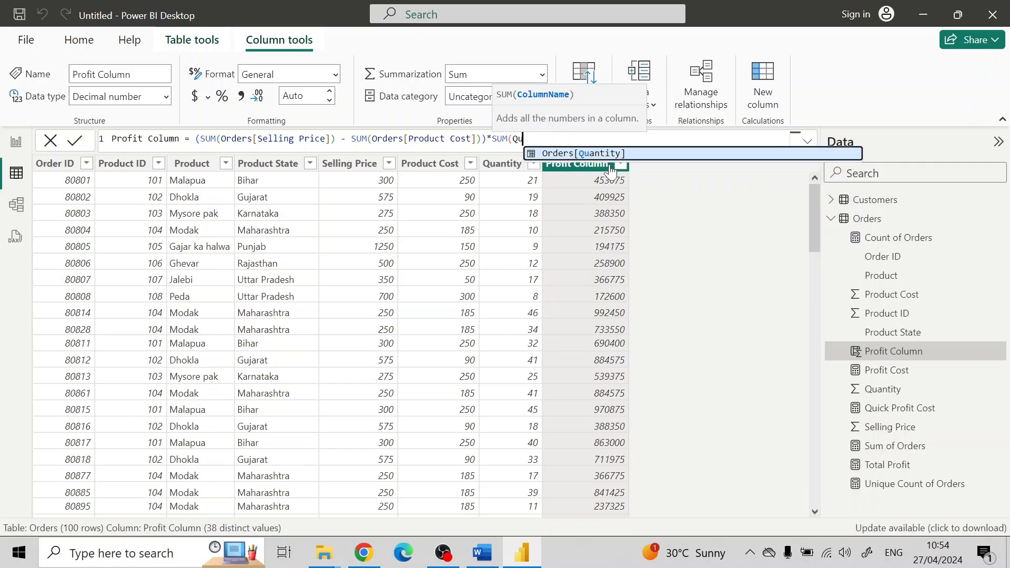
key(Tab)
text())
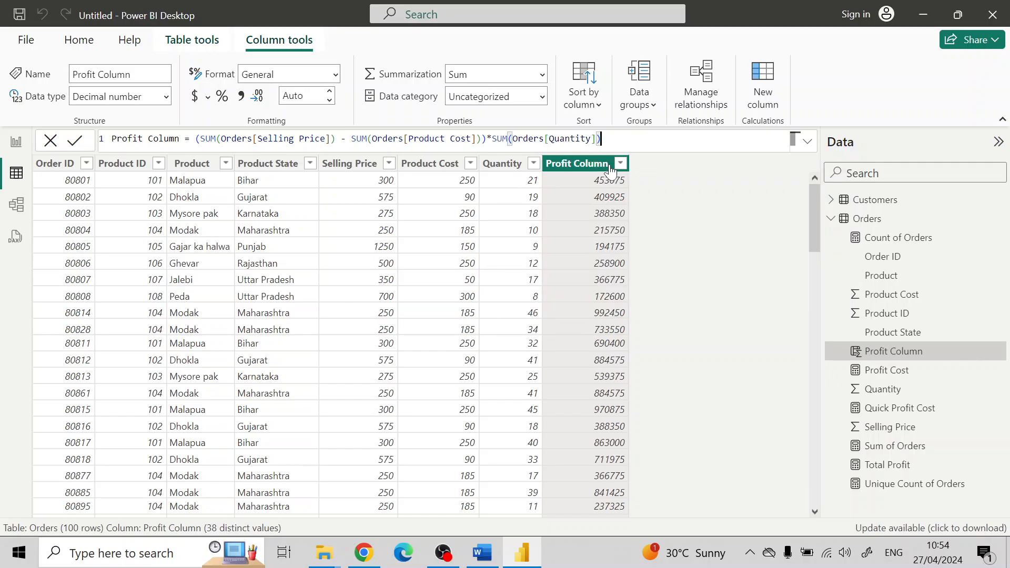
key(Return)
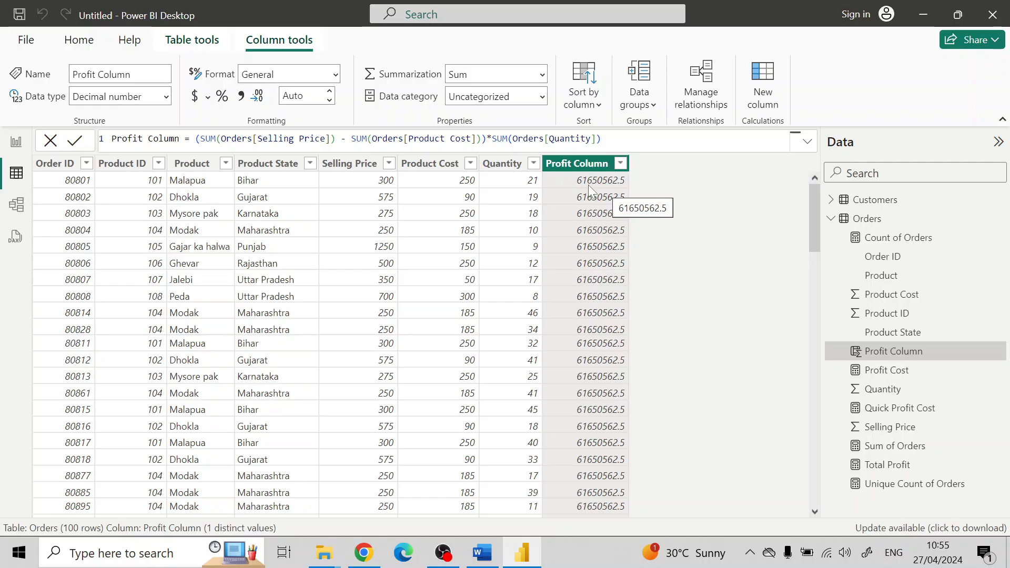
scroll(604, 416, down, 6)
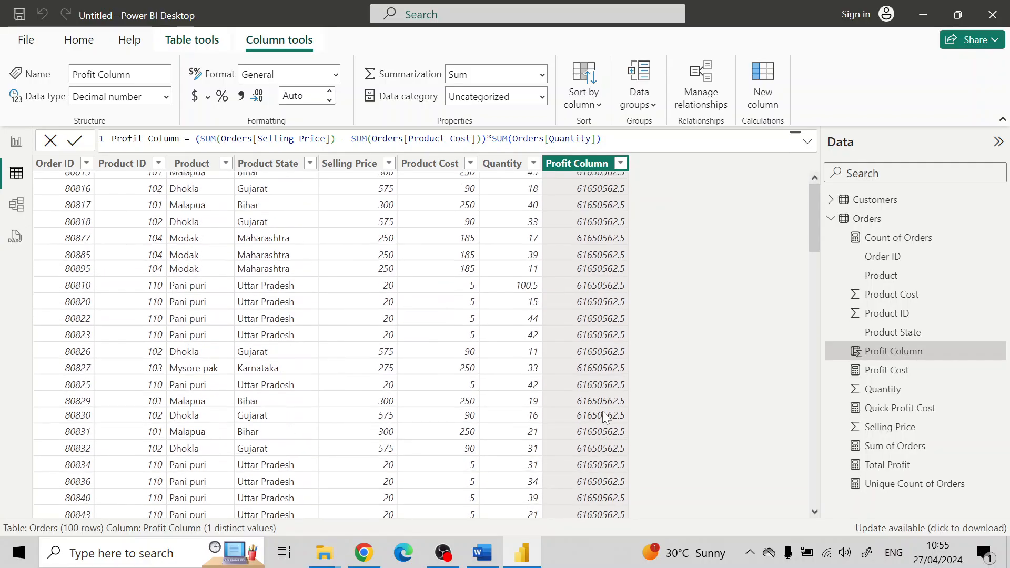
scroll(604, 415, down, 3)
scroll(604, 415, up, 8)
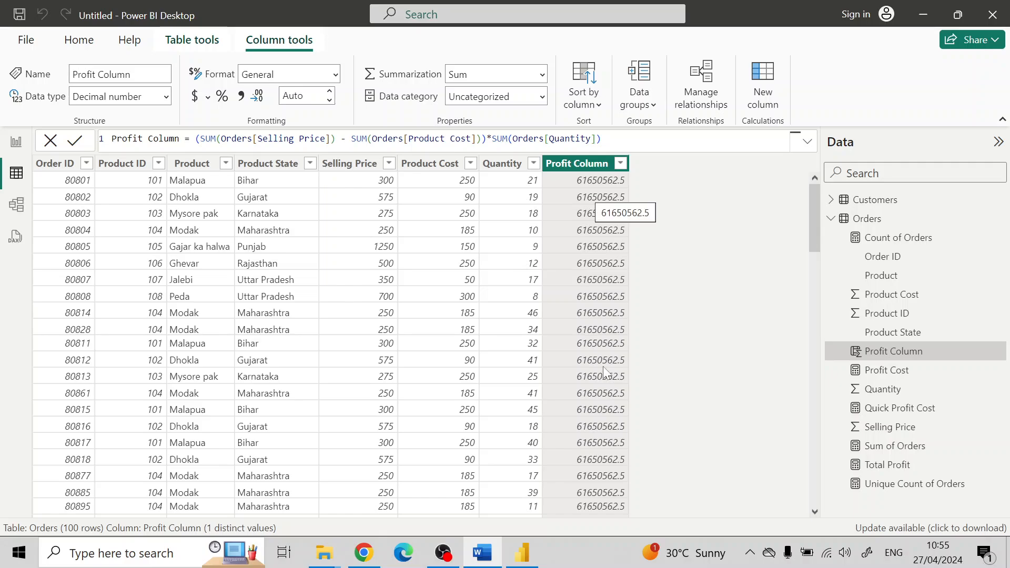
- Remove every SUM from the Profit Column formula, leaving ((Orders[Selling Price]) - (Orders[Product Cost]))*(Orders[Quantity]), commit it and check the rows
double_click(208, 139)
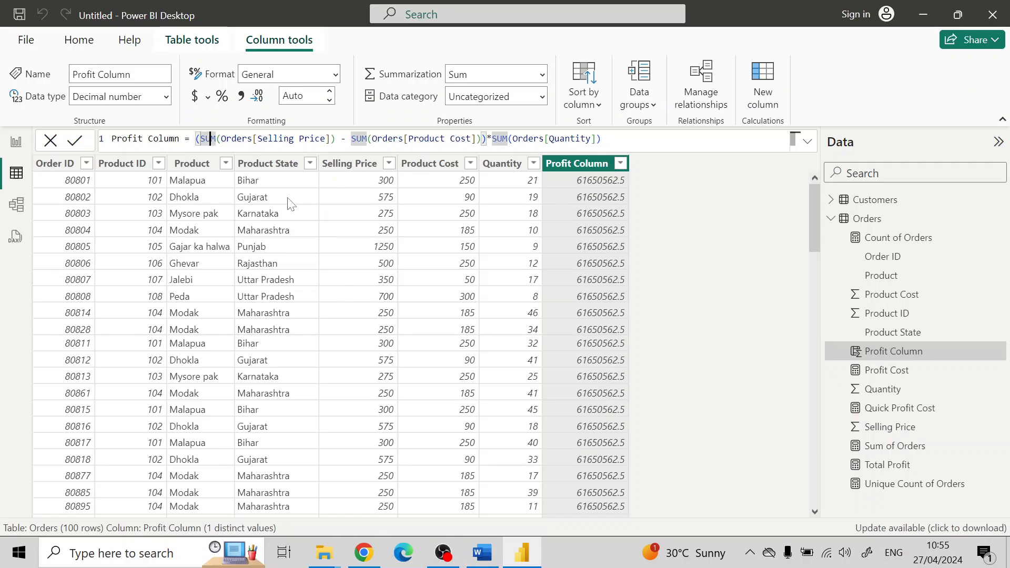
key(BackSpace)
key(ctrl+Right)
key(ctrl+Right)
key(ctrl+Right)
key(ctrl+Right)
key(ctrl+Right)
key(ctrl+Right)
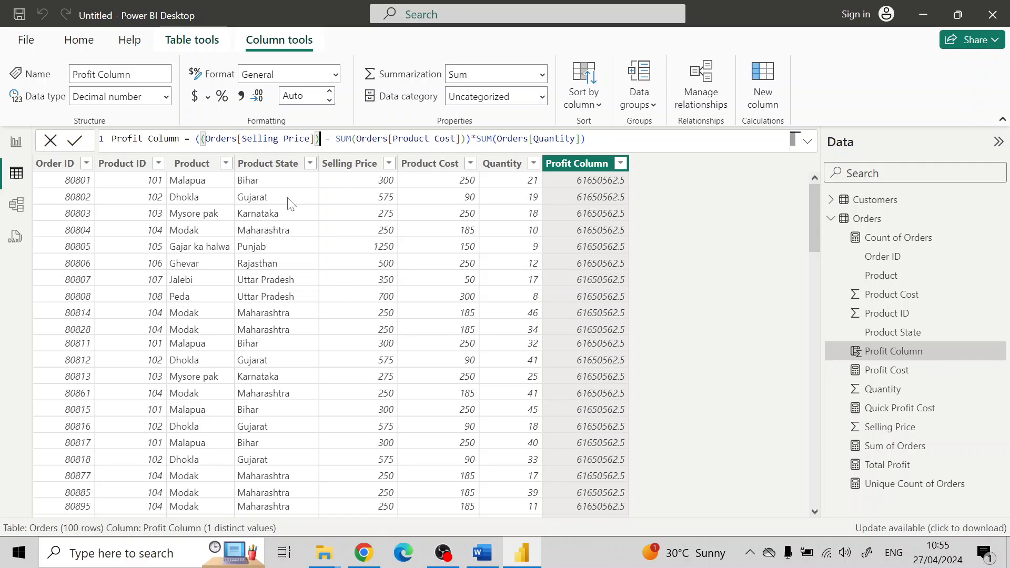
key(ctrl+shift+Right)
key(Delete)
key(ctrl+Right)
key(ctrl+Right)
key(ctrl+Right)
key(ctrl+Right)
key(ctrl+Right)
key(ctrl+Right)
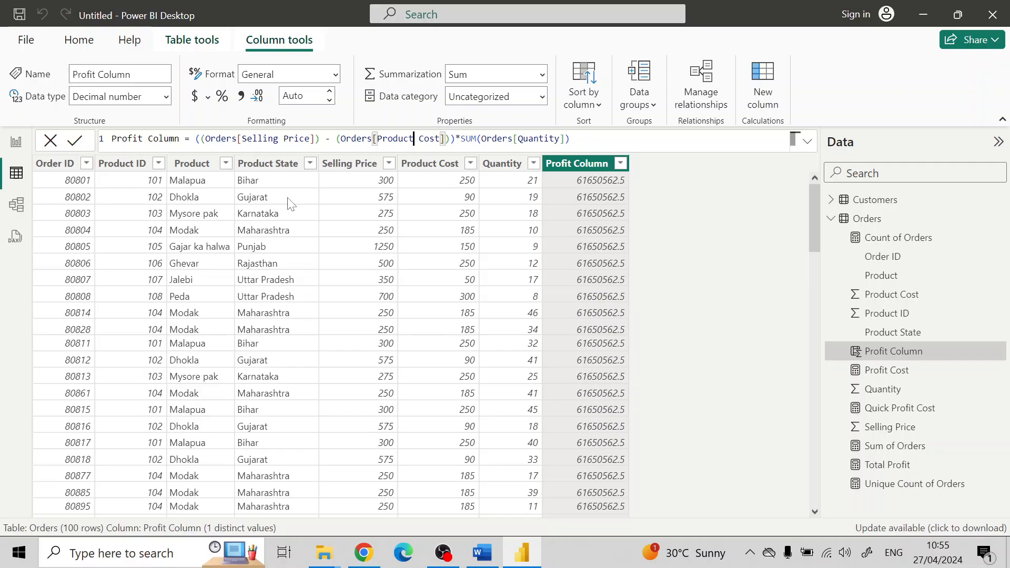
key(ctrl+shift+Right)
key(Delete)
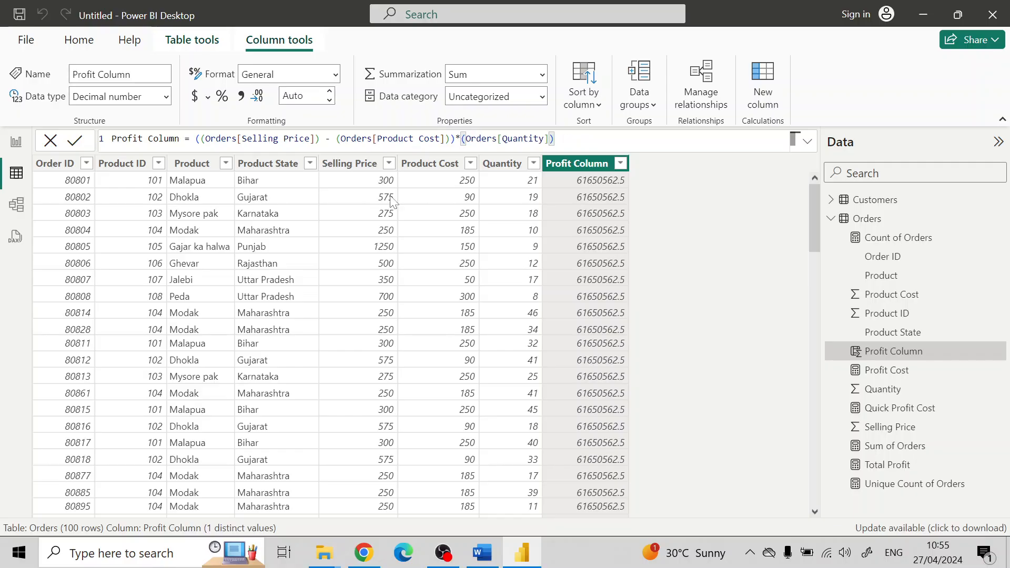
key(End)
key(Return)
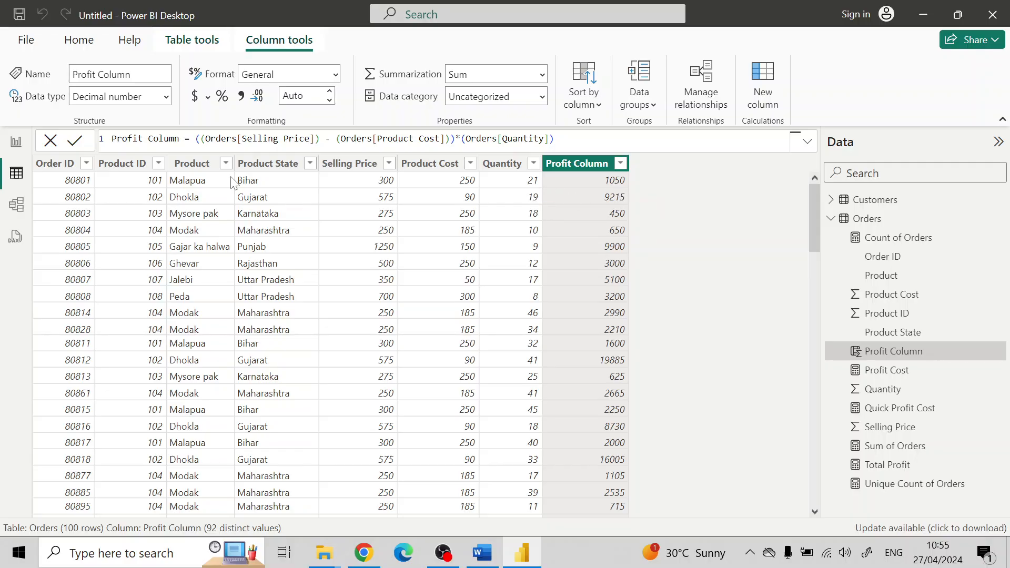
scroll(612, 327, down, 3)
scroll(611, 326, down, 10)
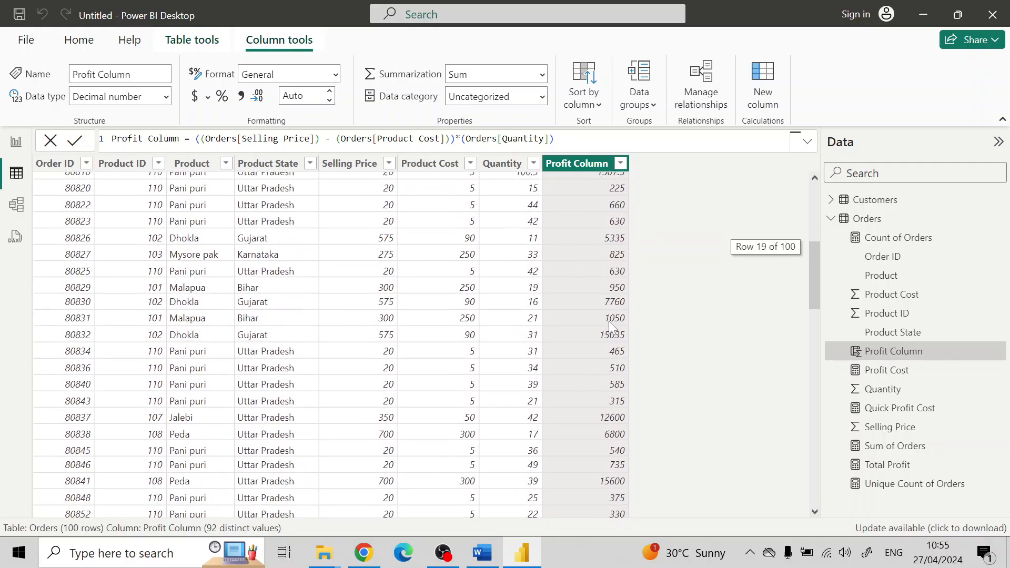
scroll(611, 326, up, 15)
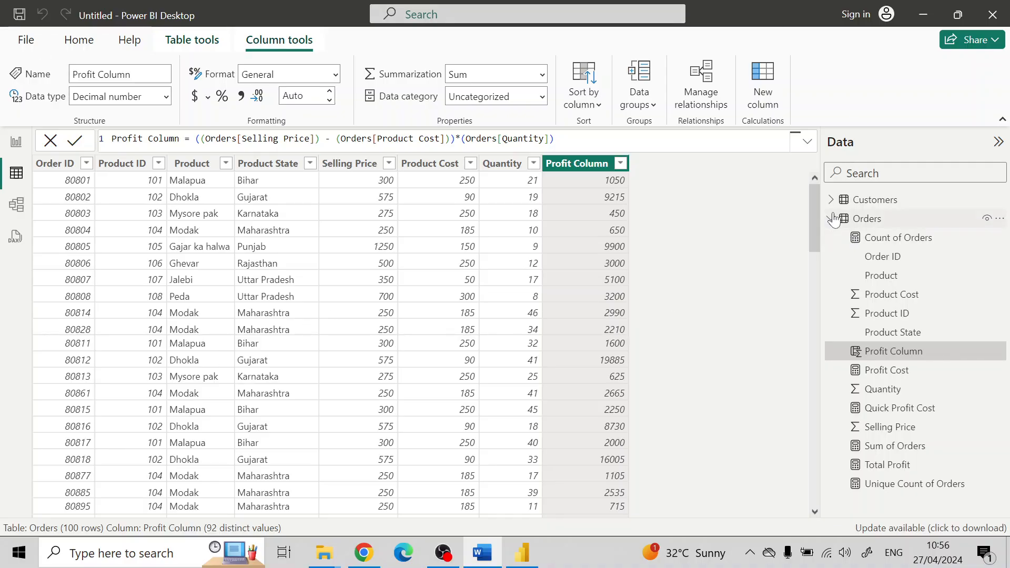
- Collapse the Orders table, show the Customers table's data and add a new calculated column to it
click(833, 218)
click(853, 205)
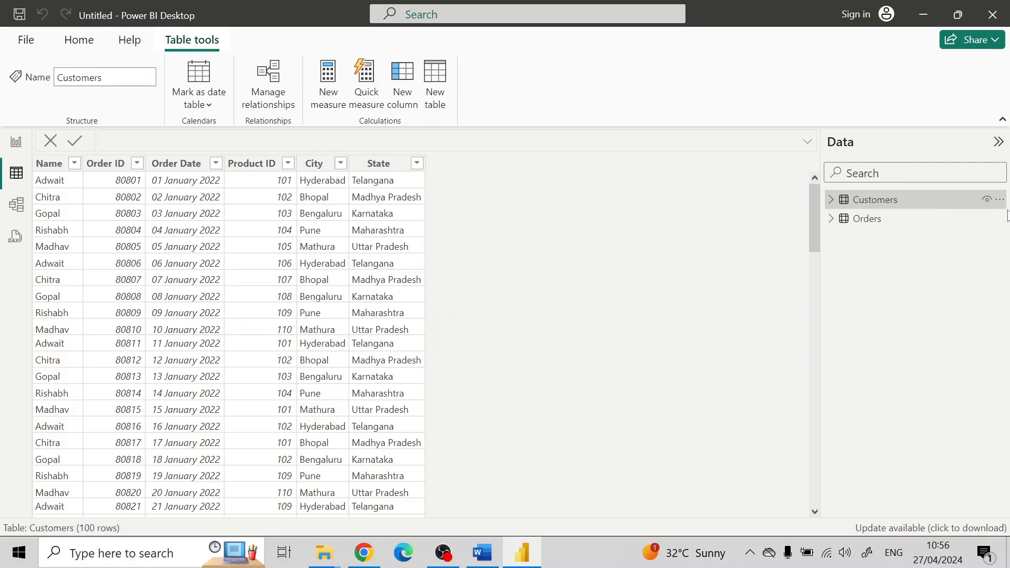
click(870, 204)
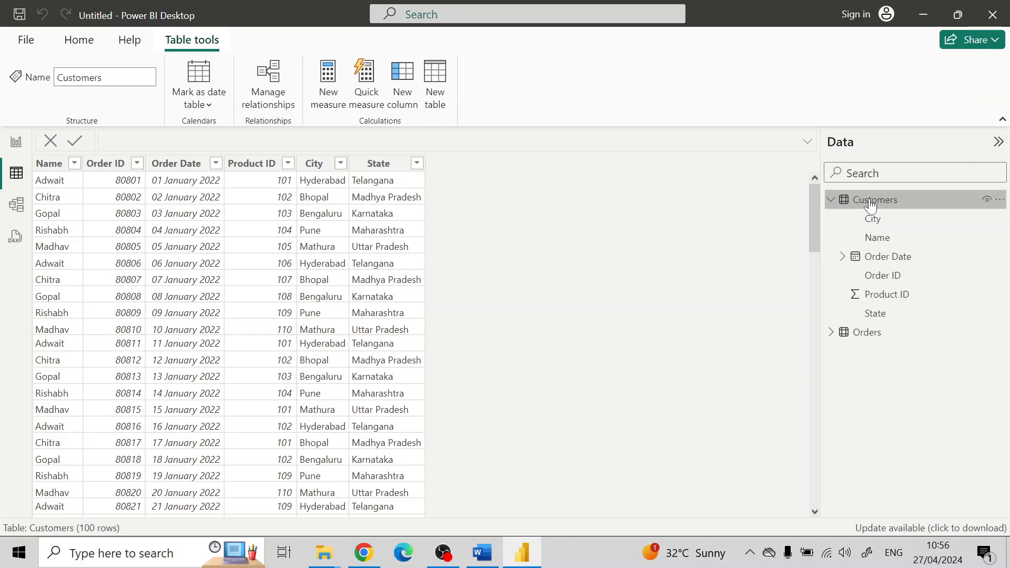
right_click(869, 200)
click(779, 235)
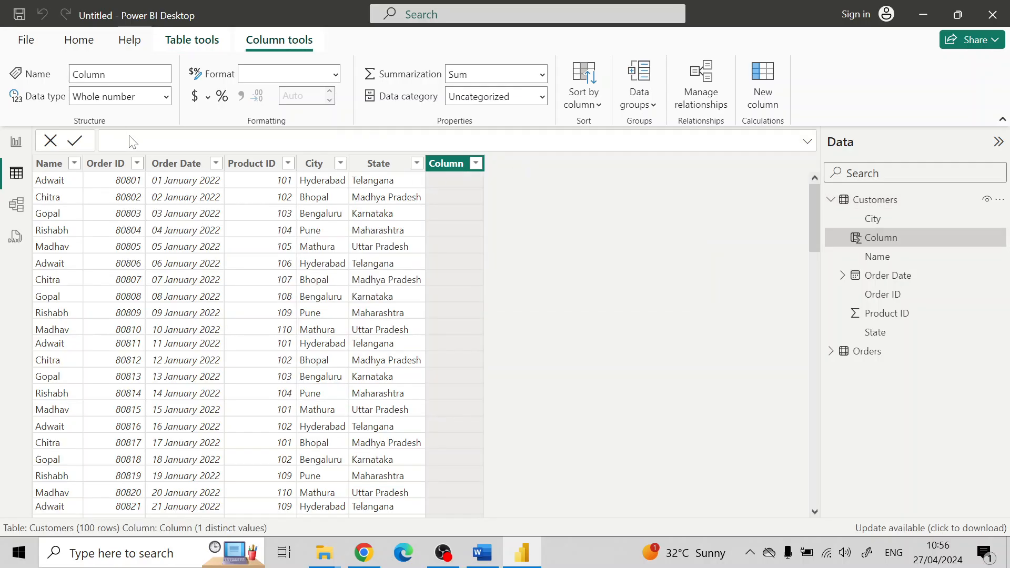
- Define the new Customers column as Order Day = WEEKDAY(Customers[Order Date])
text(Orde)
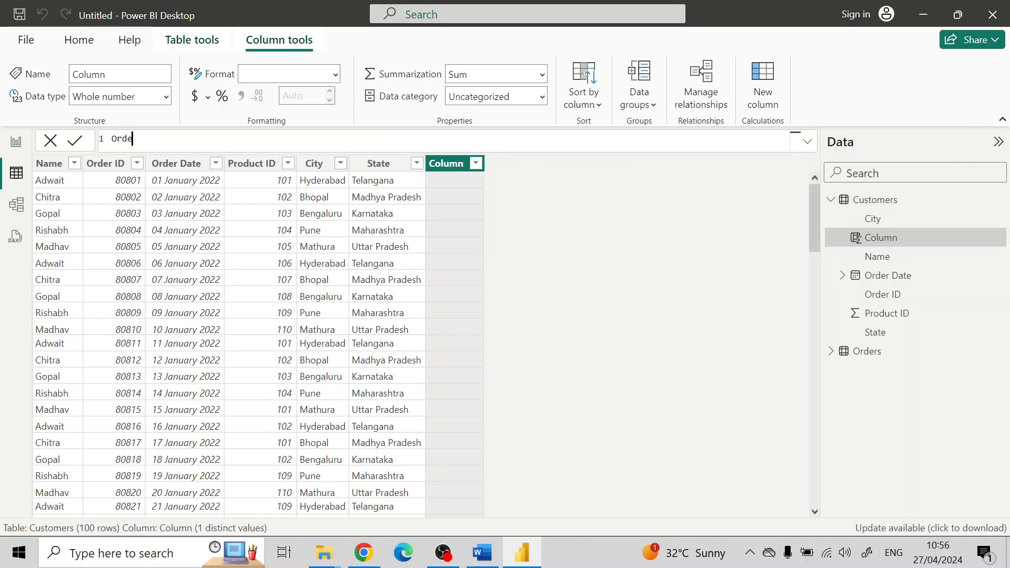
text(r Day = WEEKDAY()
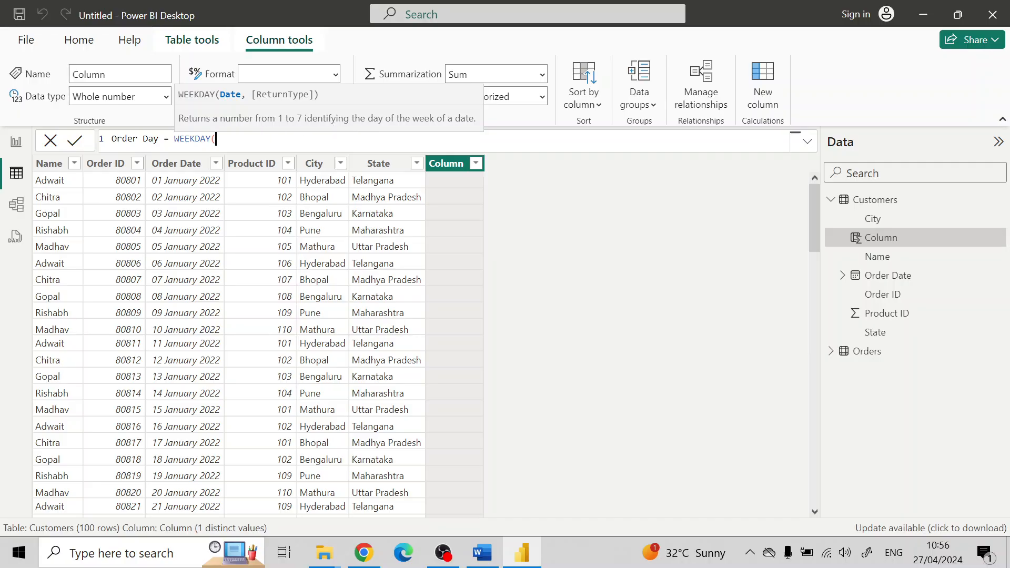
text(CUstomer)
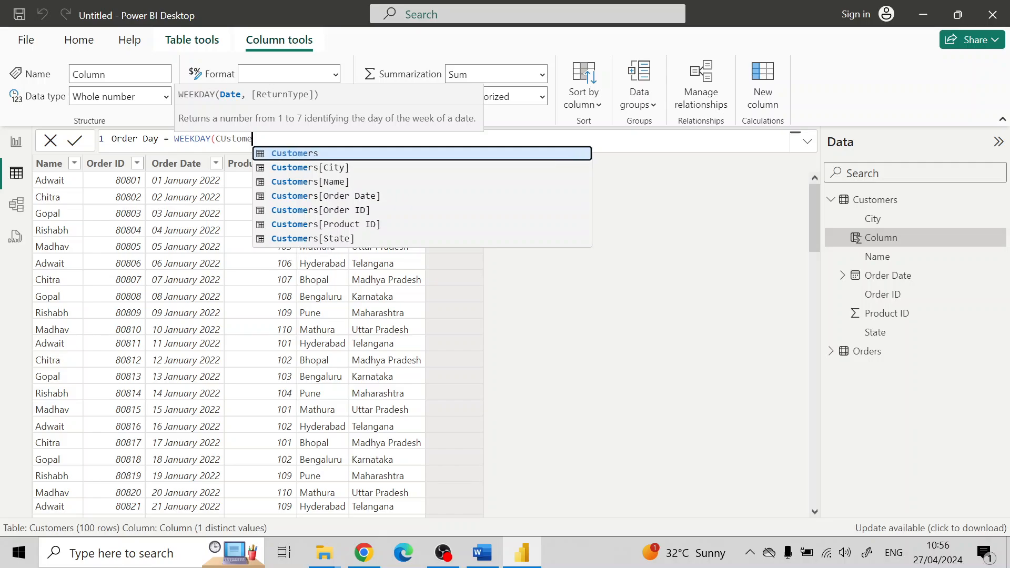
key(Down)
key(Down)
key(Down)
key(Tab)
text())
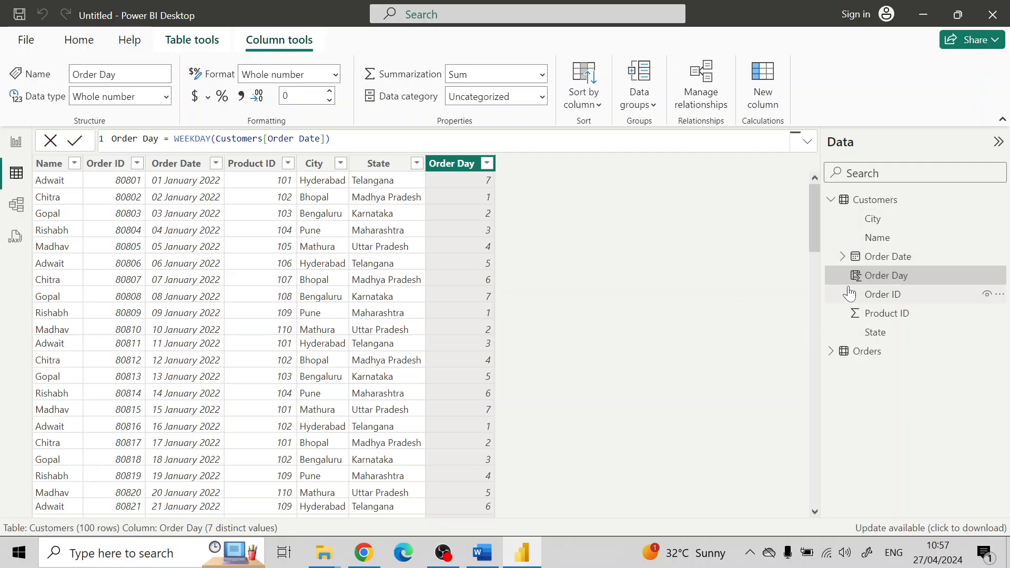
- Expand the Orders table, compare its measures and calculated columns with the Customers fields, and return to the report page
click(830, 352)
scroll(876, 429, down, 3)
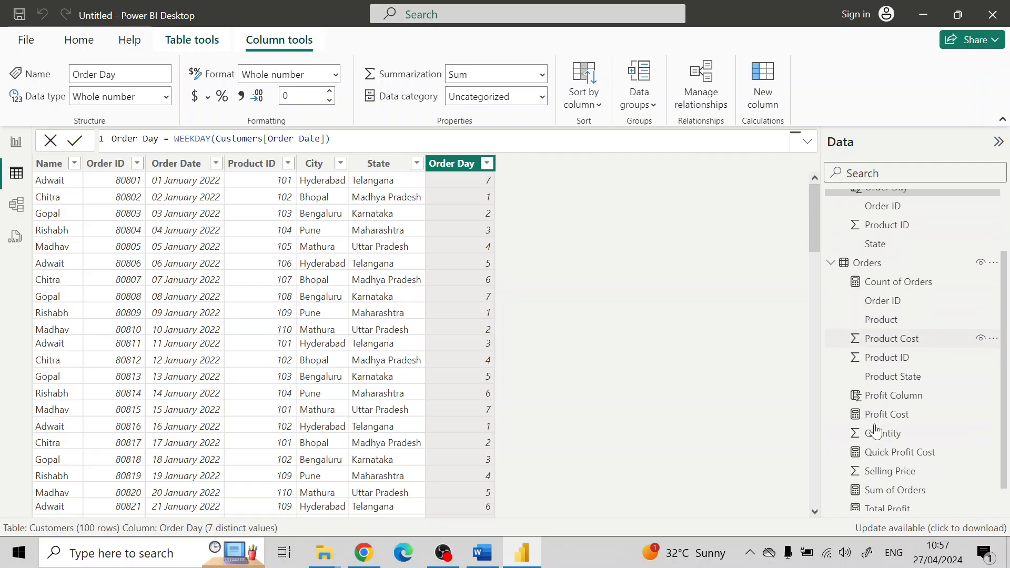
scroll(884, 432, down, 1)
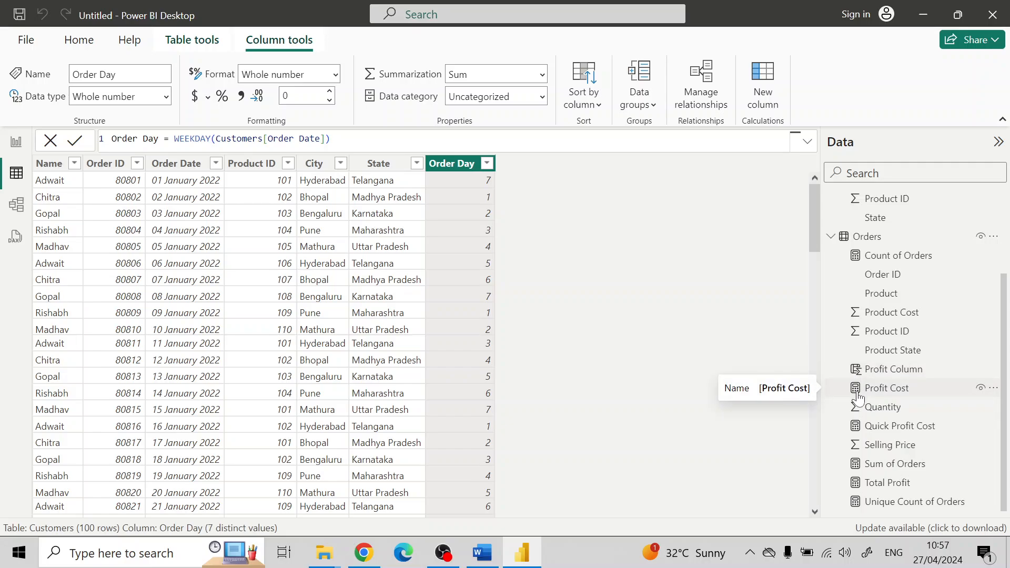
scroll(857, 389, up, 2)
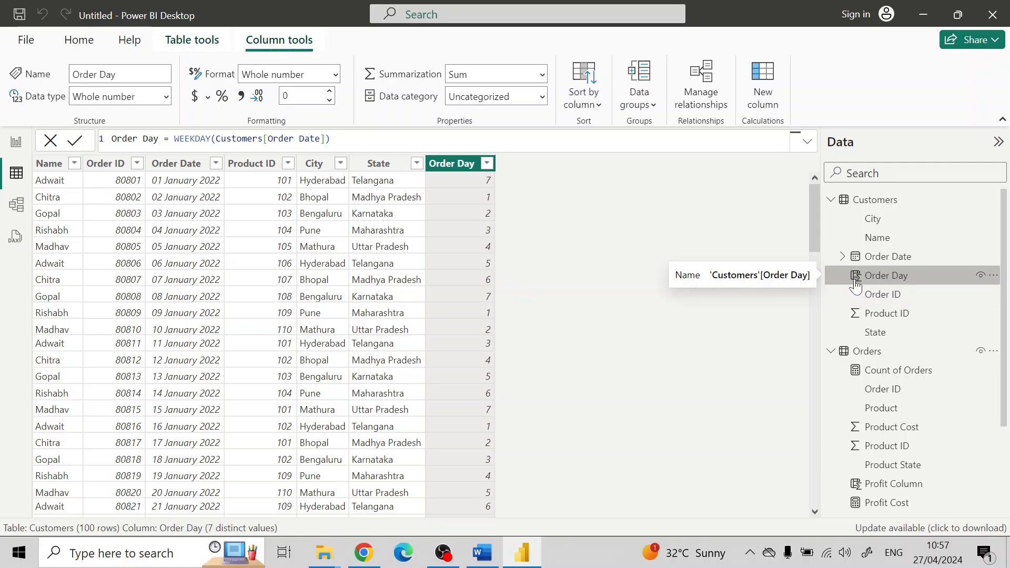
click(18, 143)
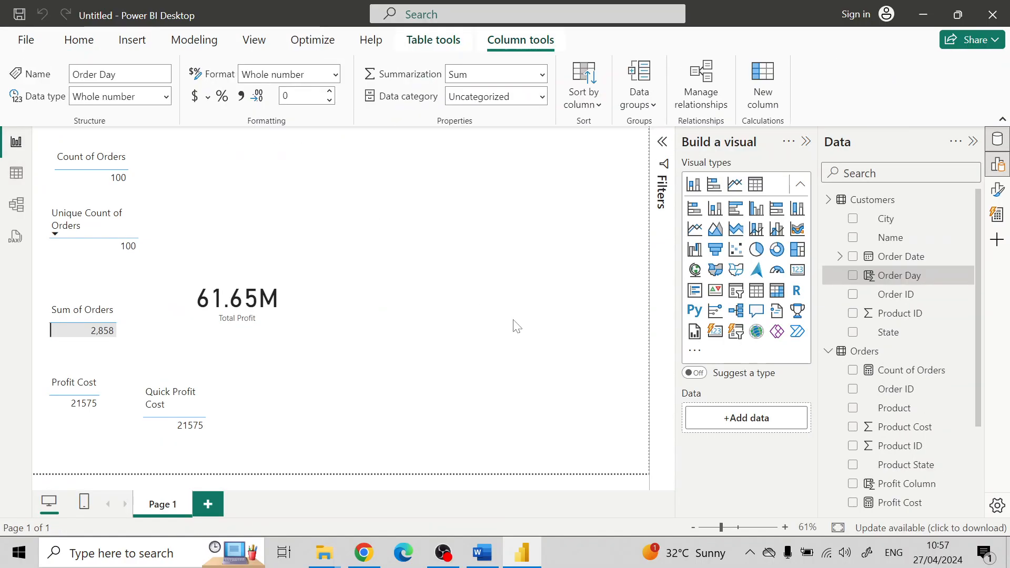
- Insert a stacked column chart on blank canvas, enlarge it, and use Count of Orders as its Y-axis
click(515, 326)
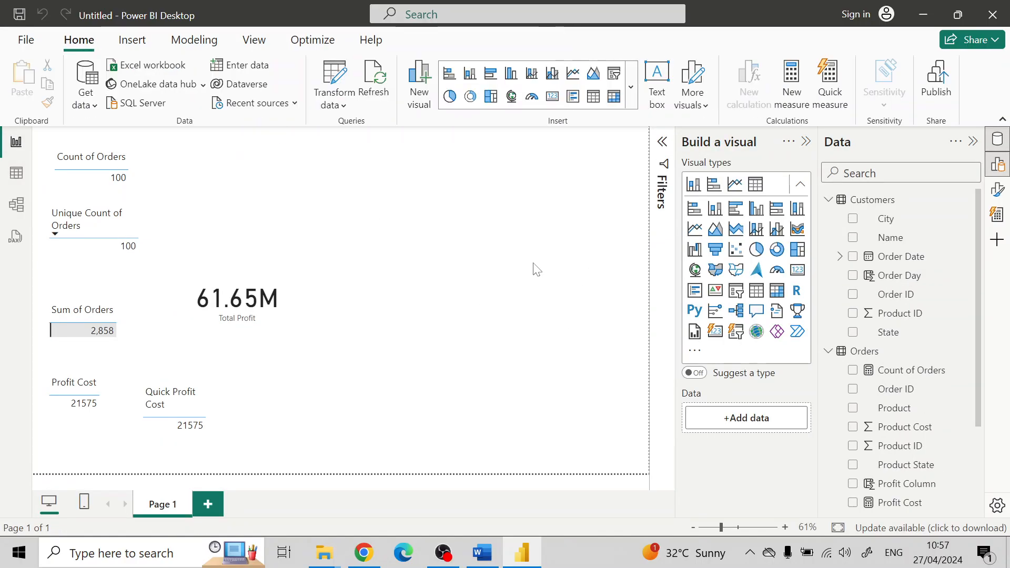
click(715, 209)
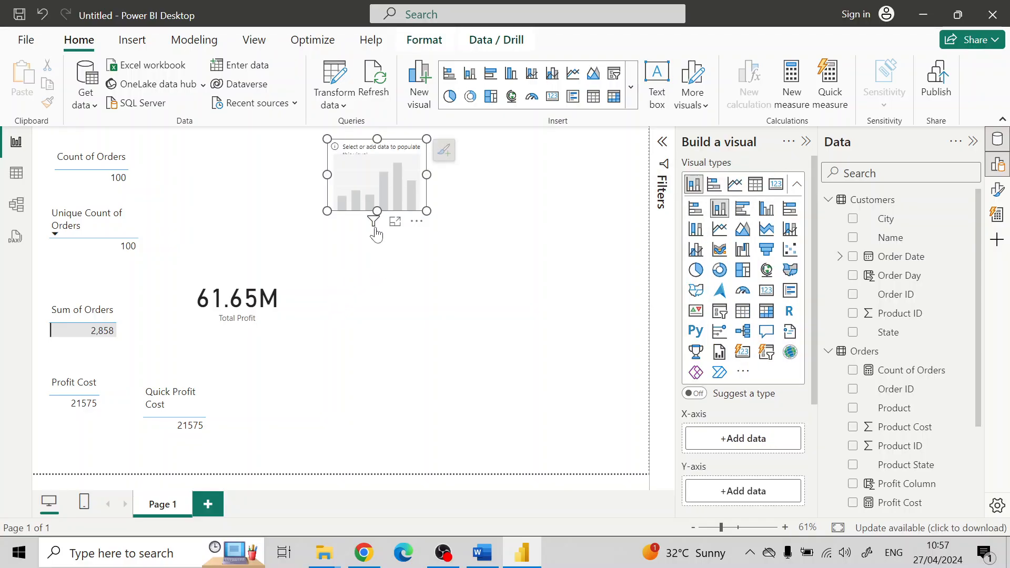
drag(427, 211, 465, 241)
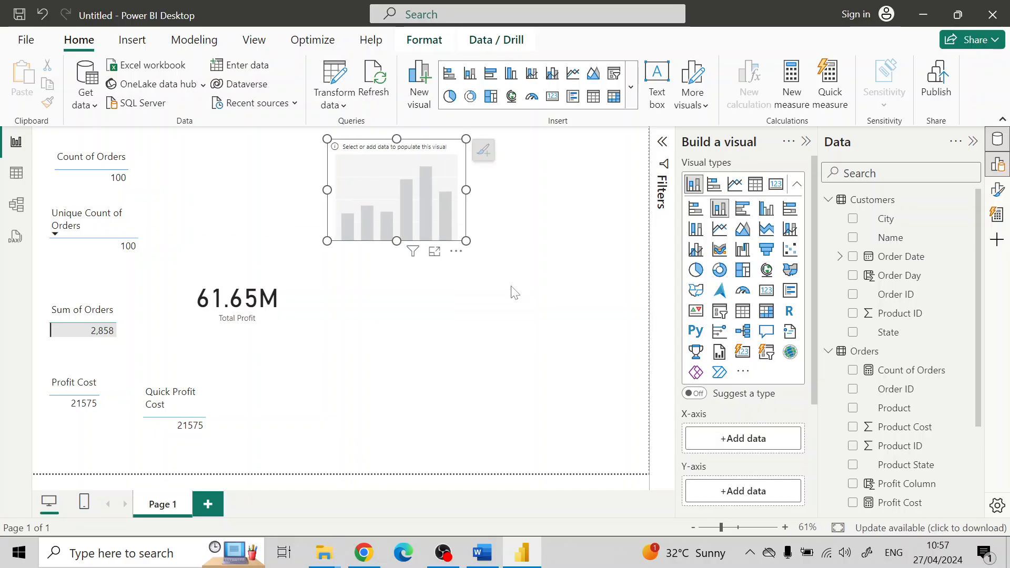
scroll(733, 439, down, 3)
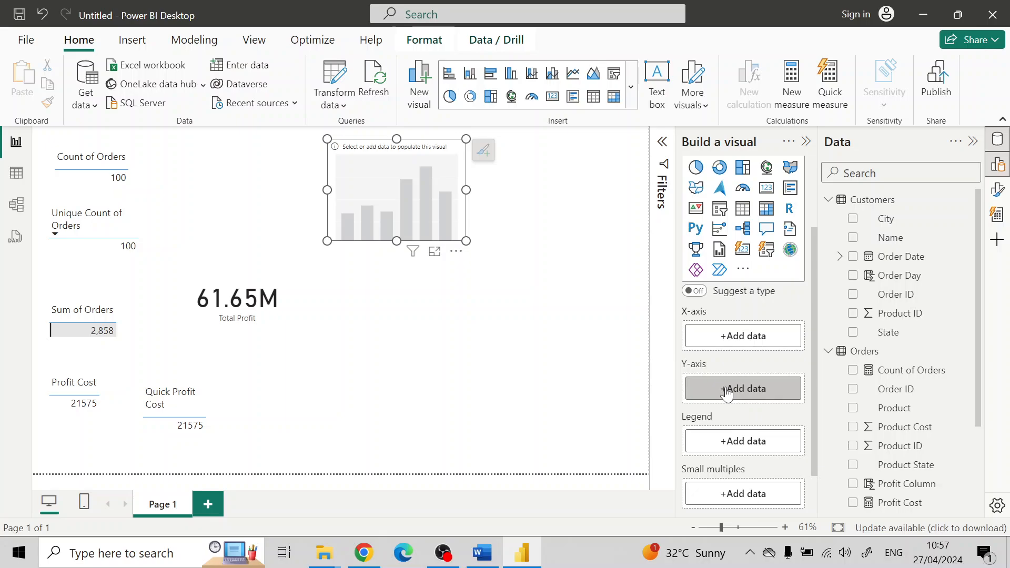
drag(909, 370, 734, 388)
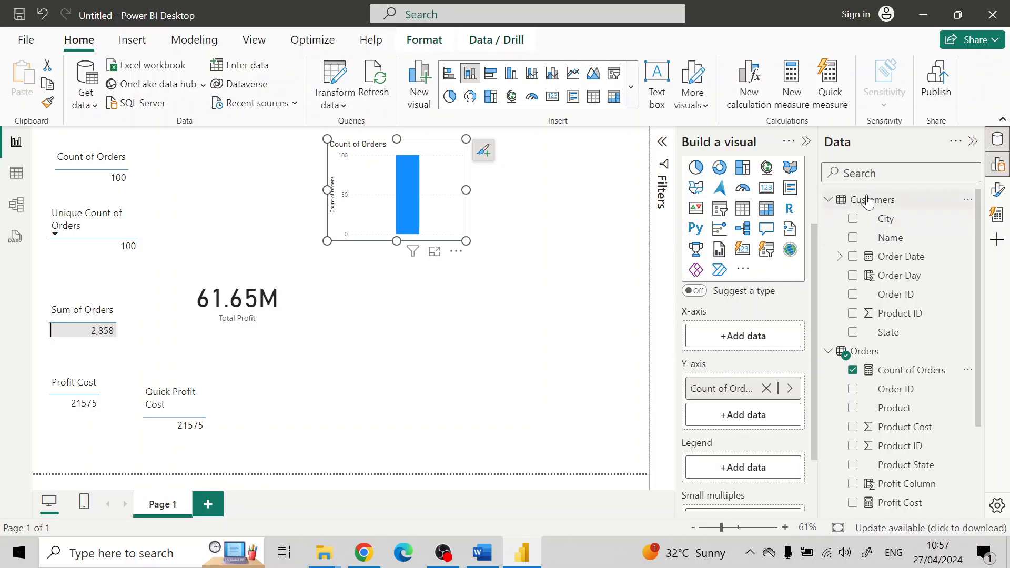
- Add Month from the Customers Order Date hierarchy to the column chart's X-axis and enlarge the chart to make its bars readable
click(840, 256)
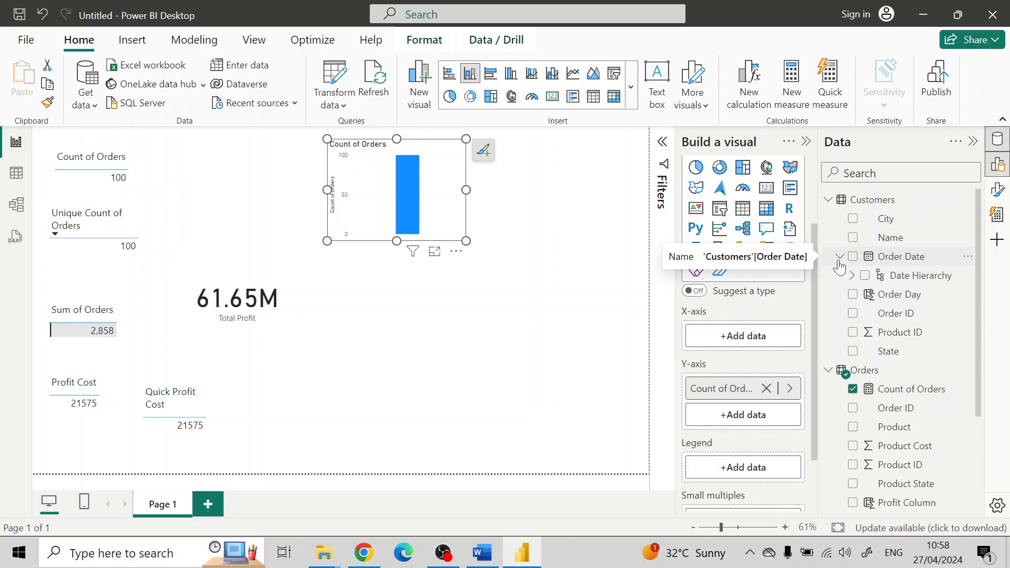
click(852, 276)
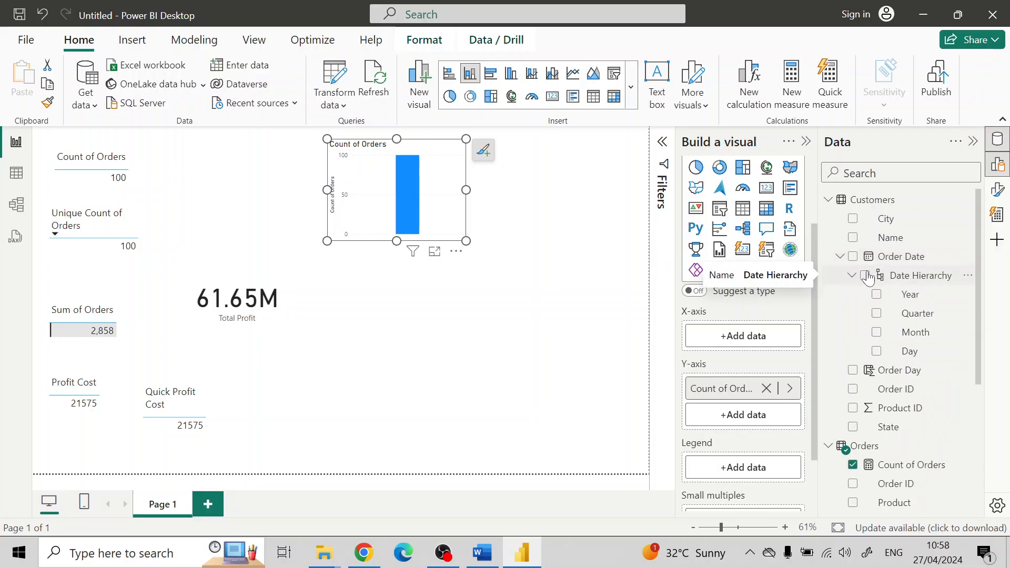
click(876, 332)
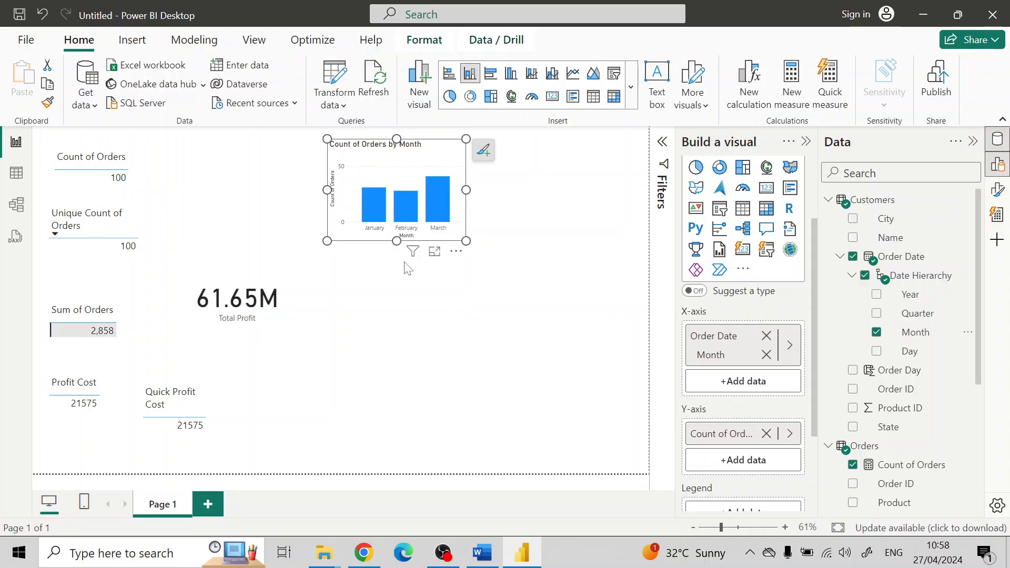
drag(465, 240, 545, 275)
mouse_move(496, 230)
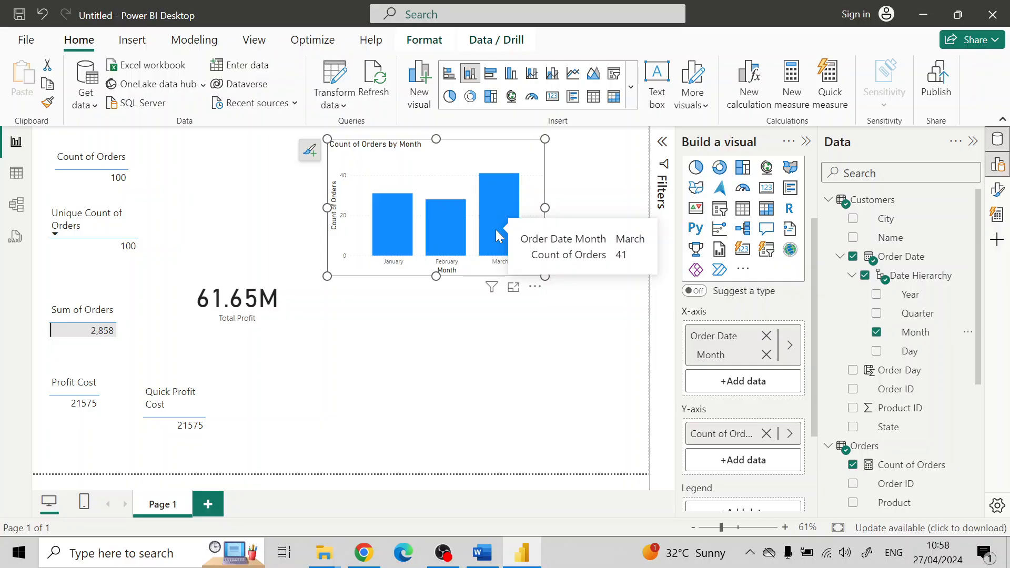
mouse_move(413, 235)
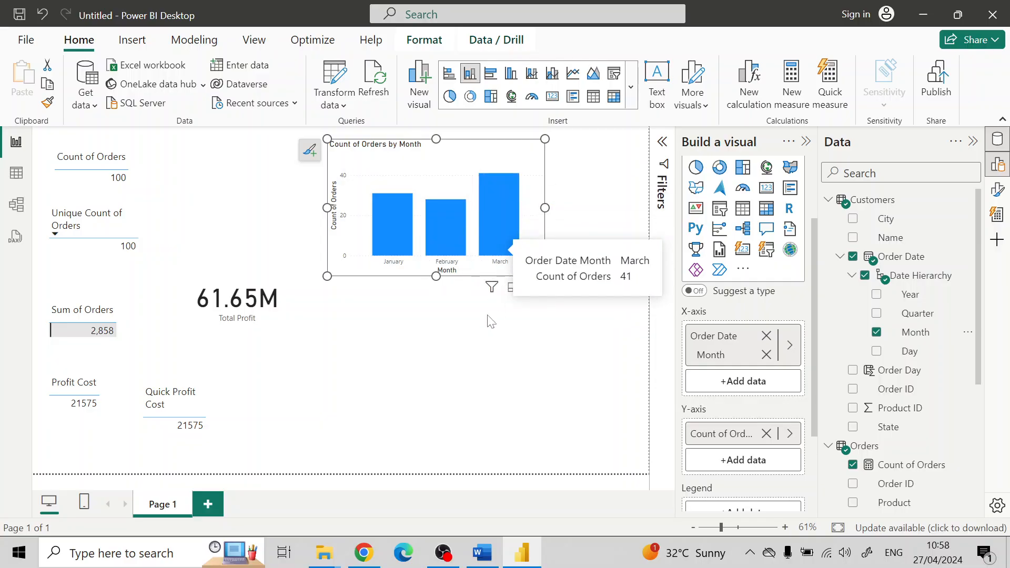
drag(545, 275, 520, 252)
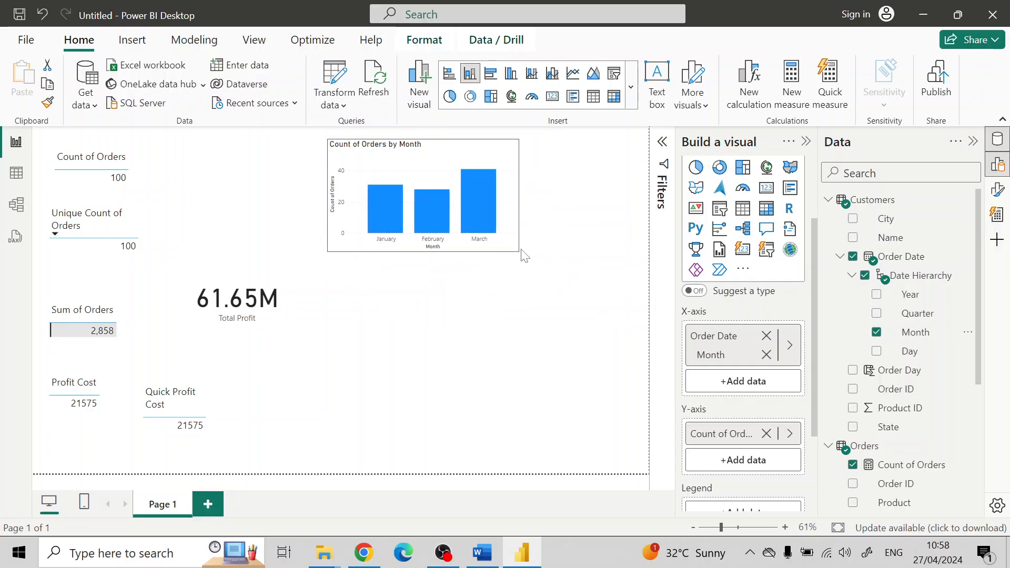
- Duplicate the Count of Orders by Month chart and place the copy directly below the original
key(ctrl+c)
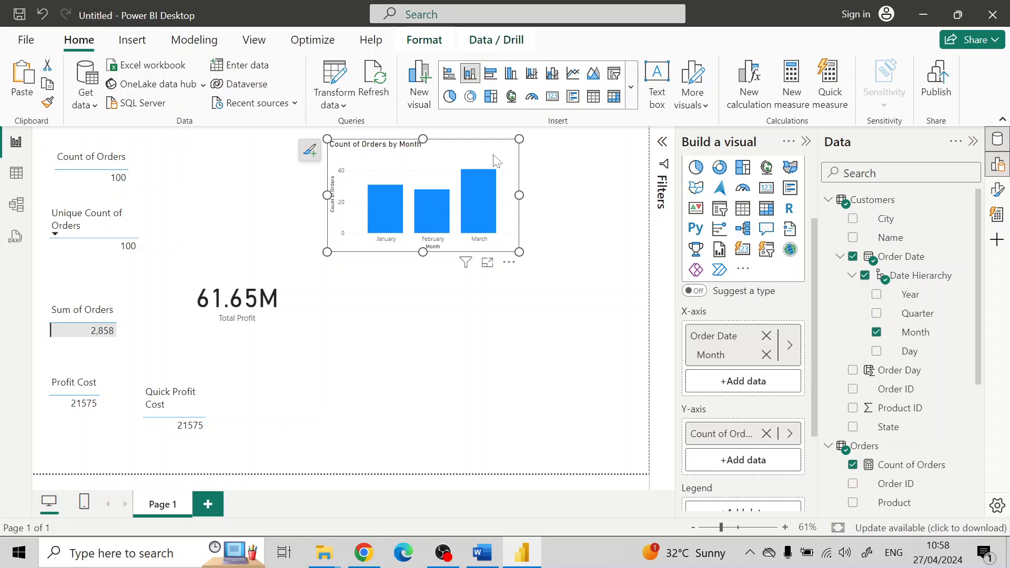
key(ctrl+v)
drag(487, 168, 501, 279)
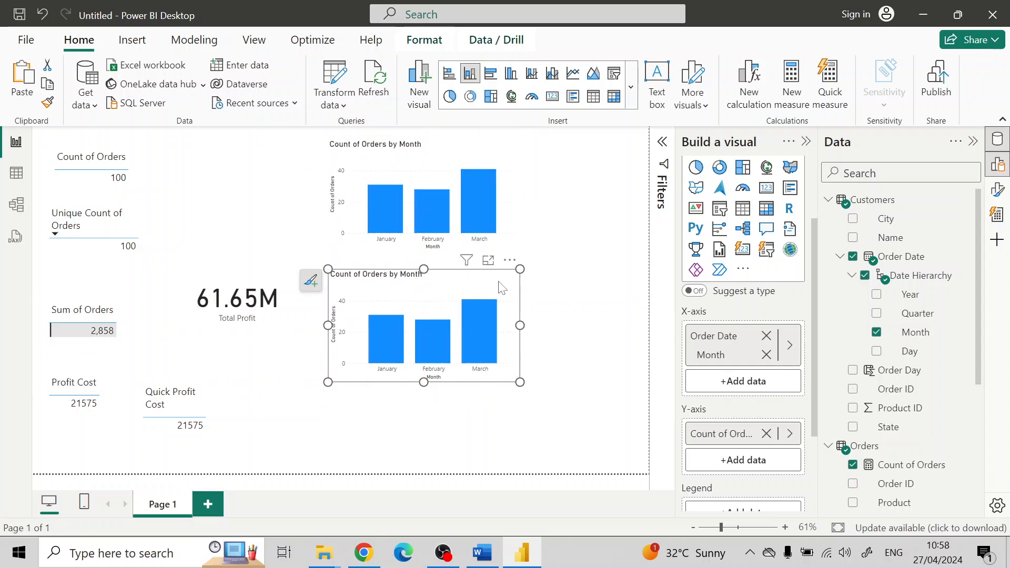
- Replace the copied chart's Order Date Month X-axis field with Order Day from Customers and widen the chart
click(766, 336)
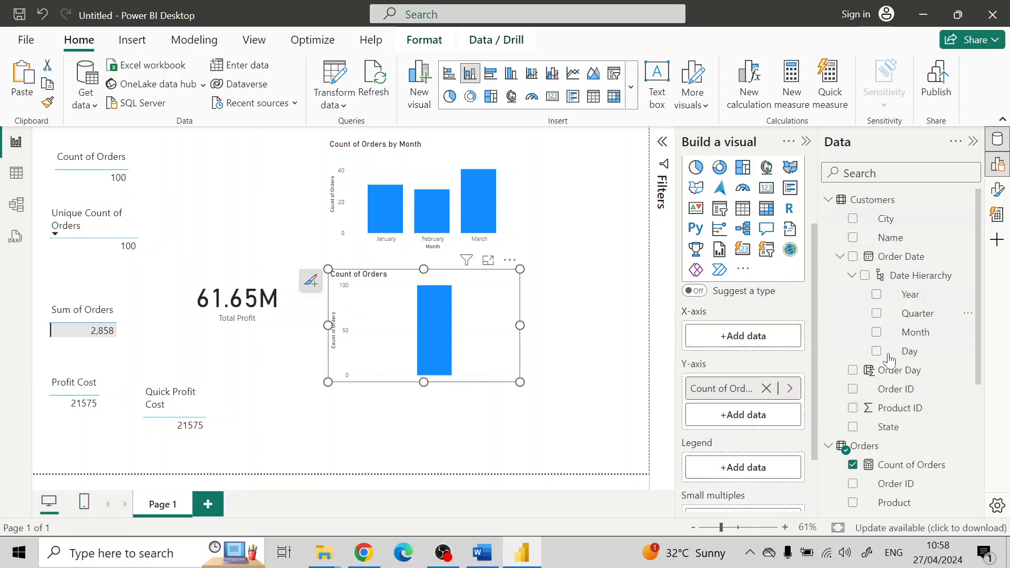
scroll(889, 360, down, 1)
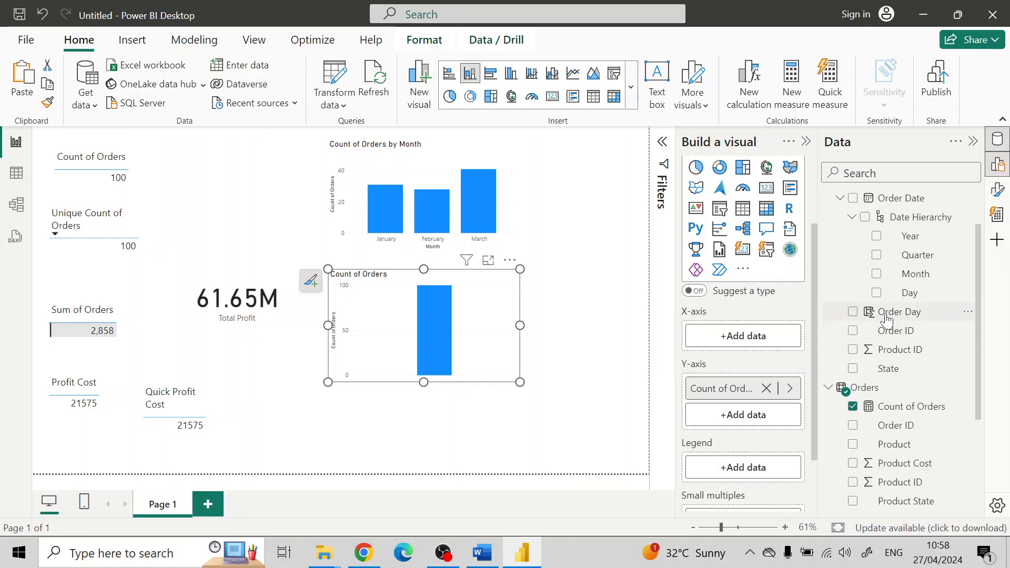
drag(888, 315, 750, 339)
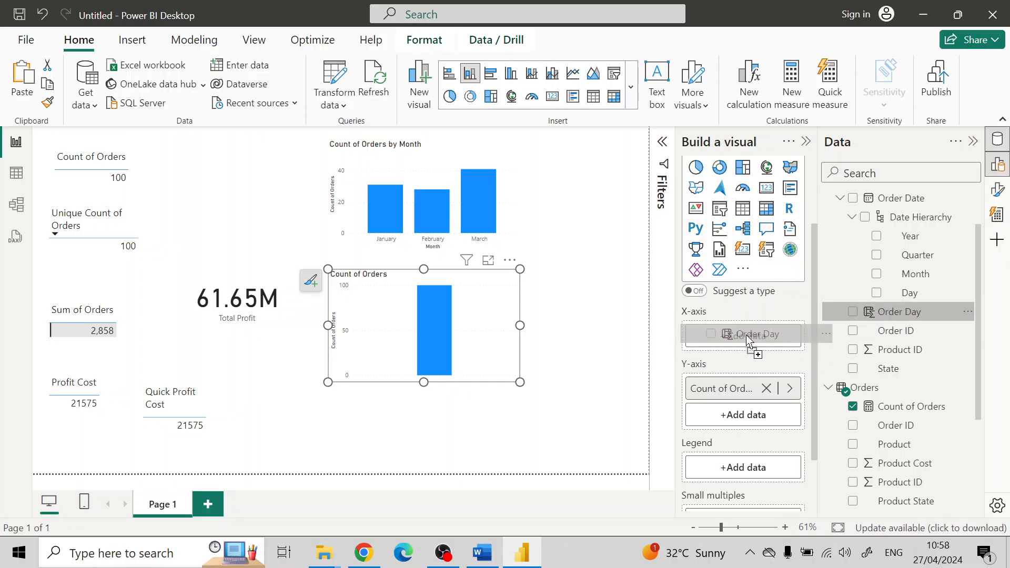
drag(746, 334, 746, 335)
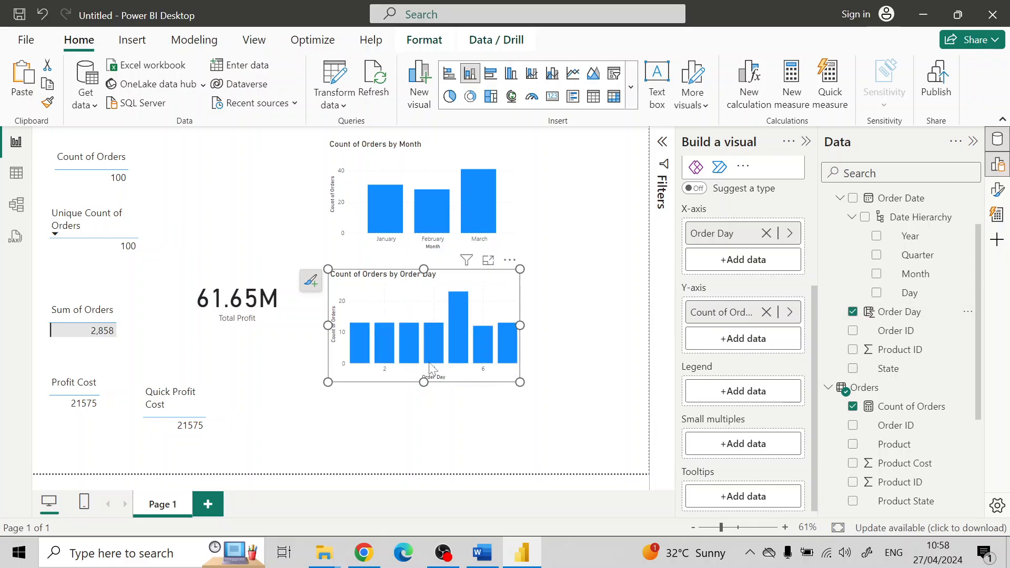
drag(519, 381, 590, 382)
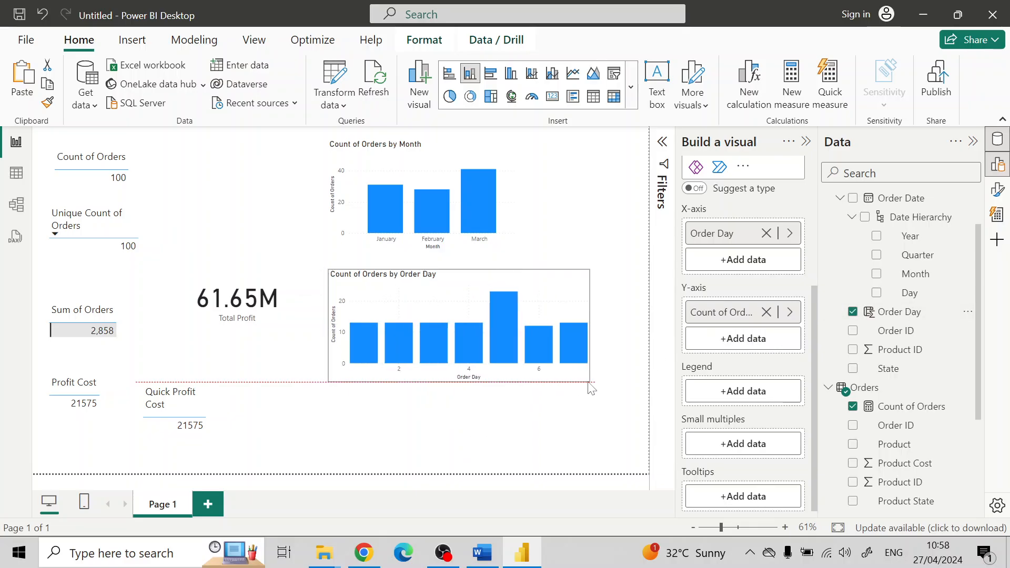
mouse_move(512, 342)
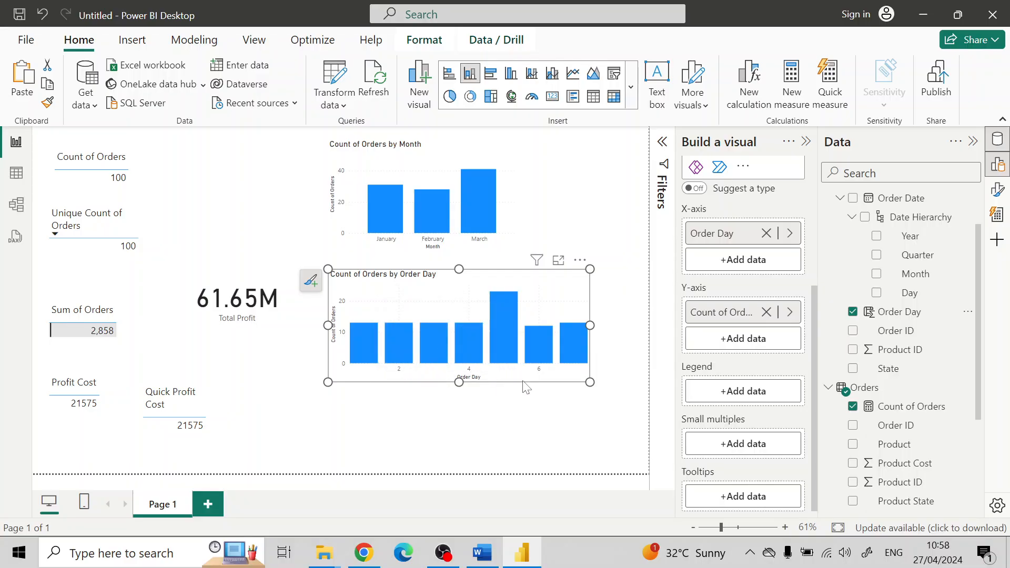
- Move the Total Profit card up the page, between the Count of Orders visuals and the monthly chart
click(450, 395)
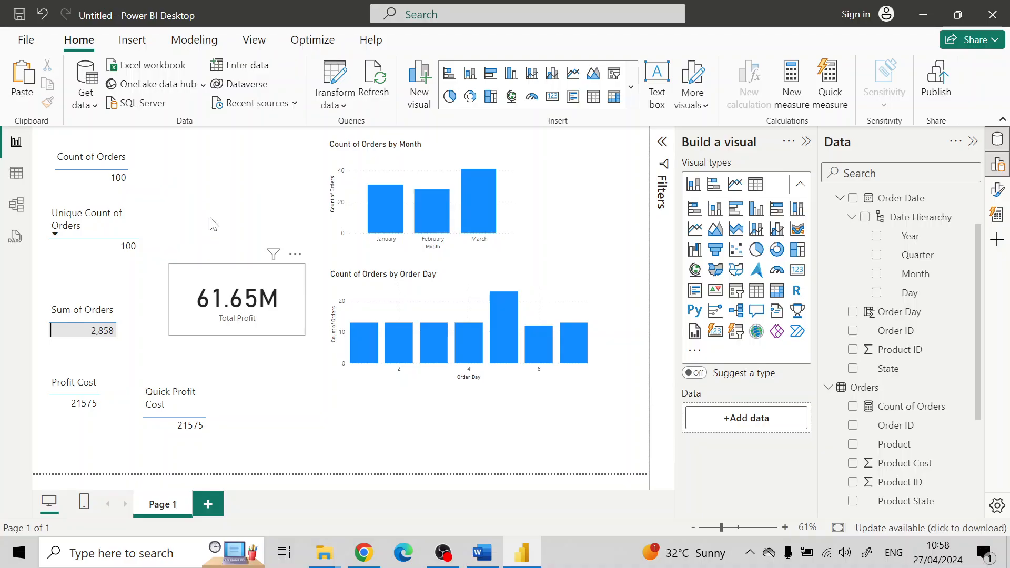
drag(213, 277, 210, 180)
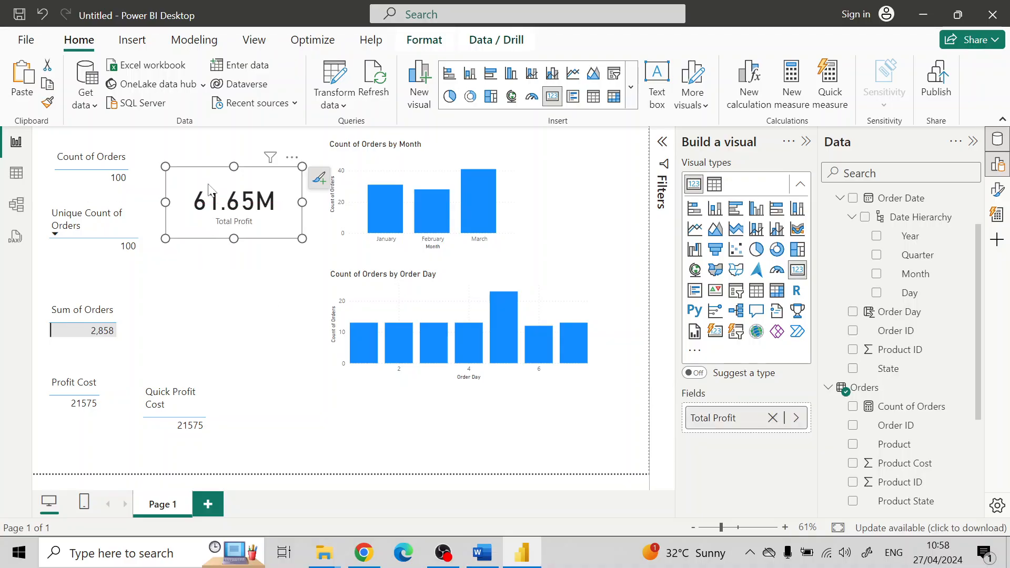
click(212, 342)
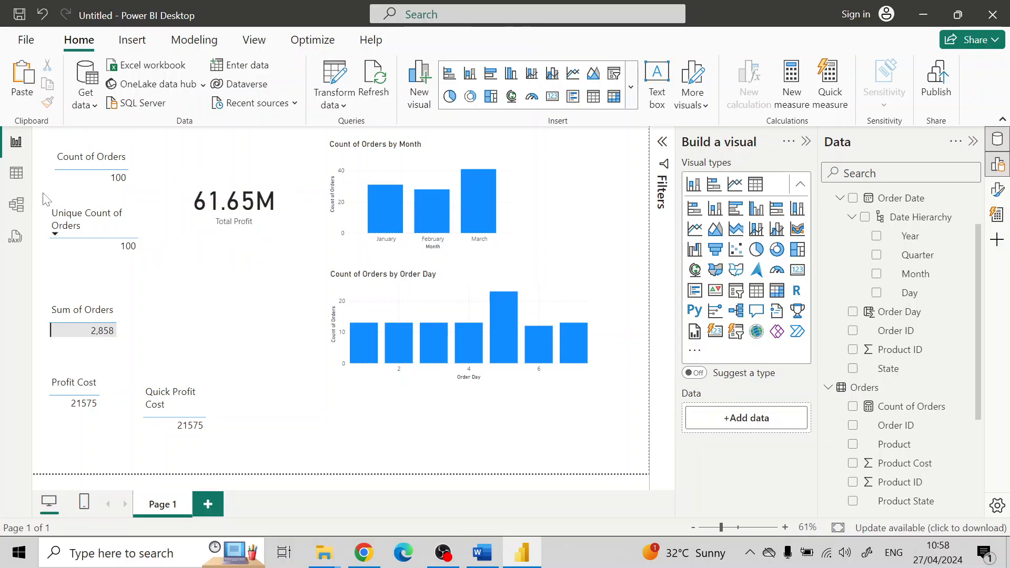
- Show the Orders table's data and add a new calculated column to it
click(16, 173)
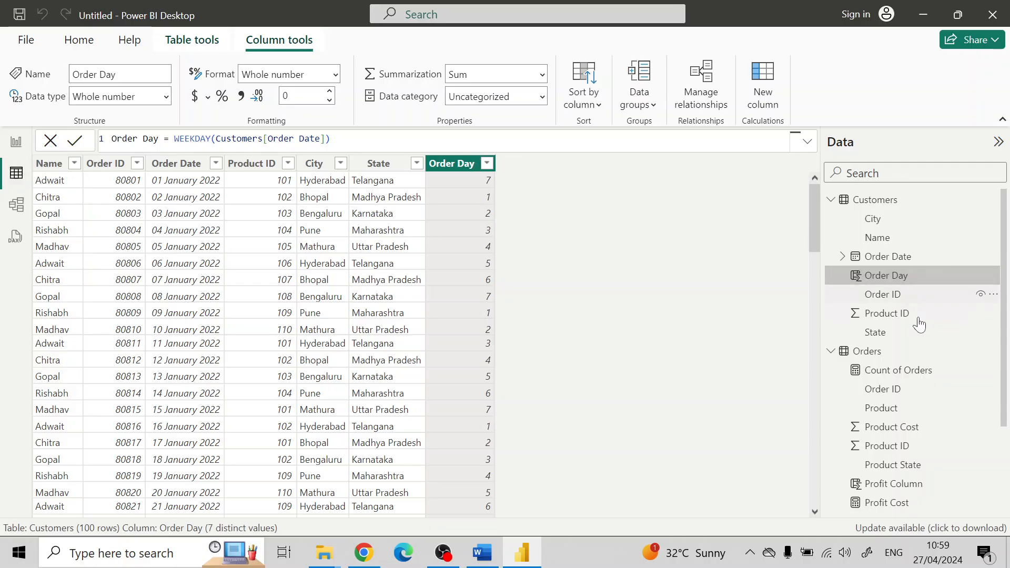
click(846, 351)
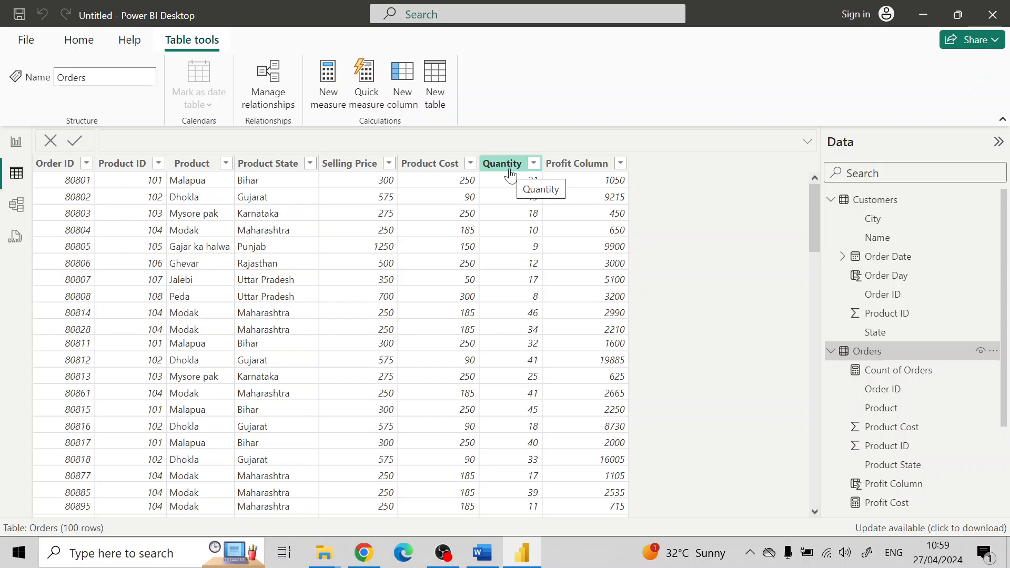
right_click(876, 359)
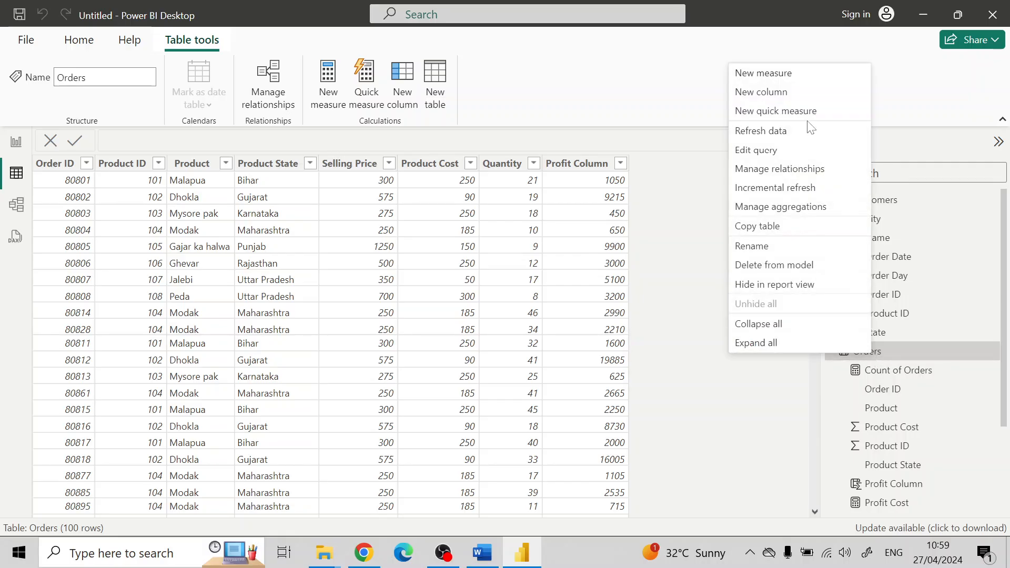
click(776, 95)
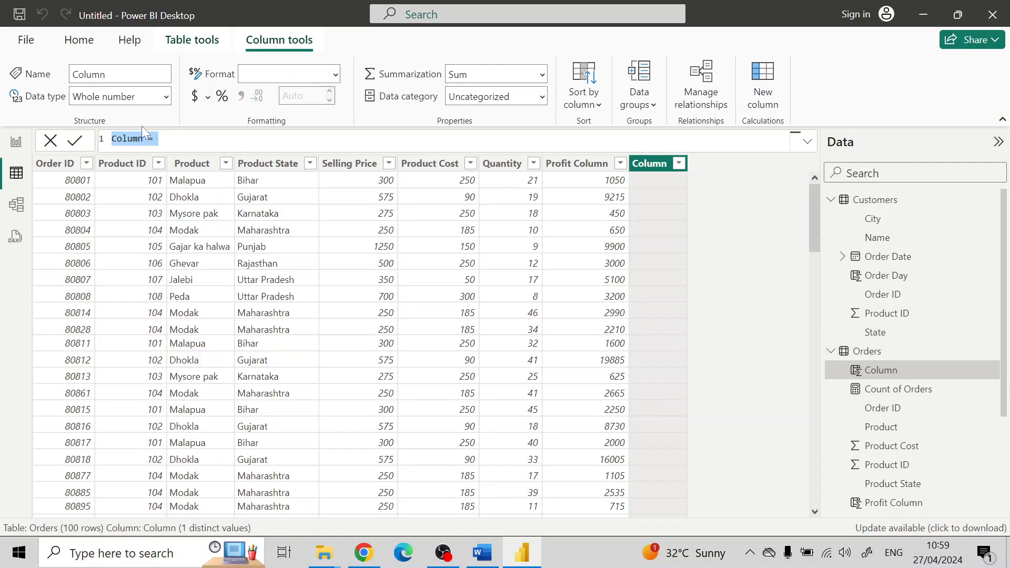
- Define the new Orders column as Order Category = IF(Orders[Quantity] < 30, "Small Order", "Large Order")
text(Order Dategory = IF(O)
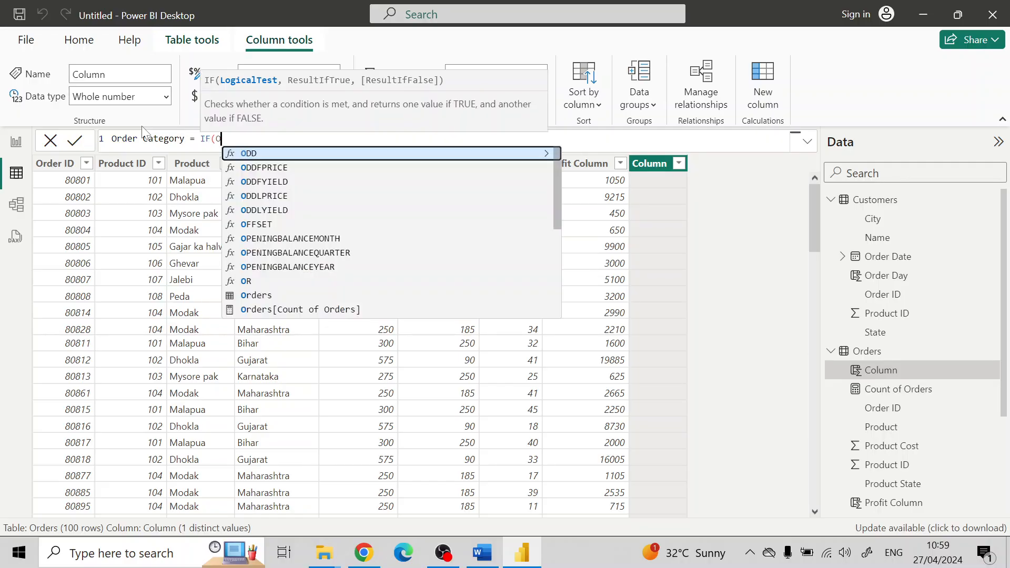
key(BackSpace)
text(Quan)
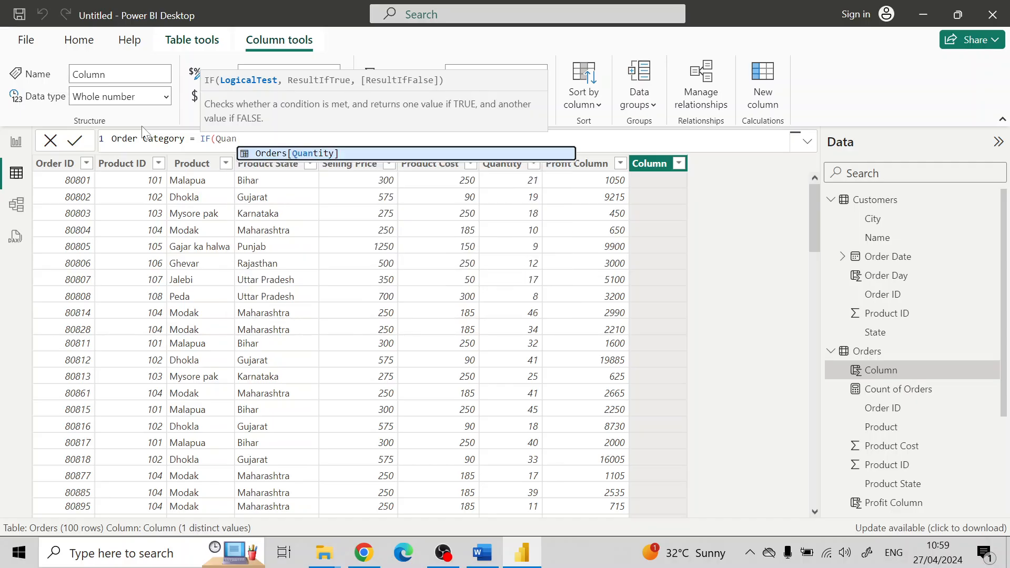
key(Tab)
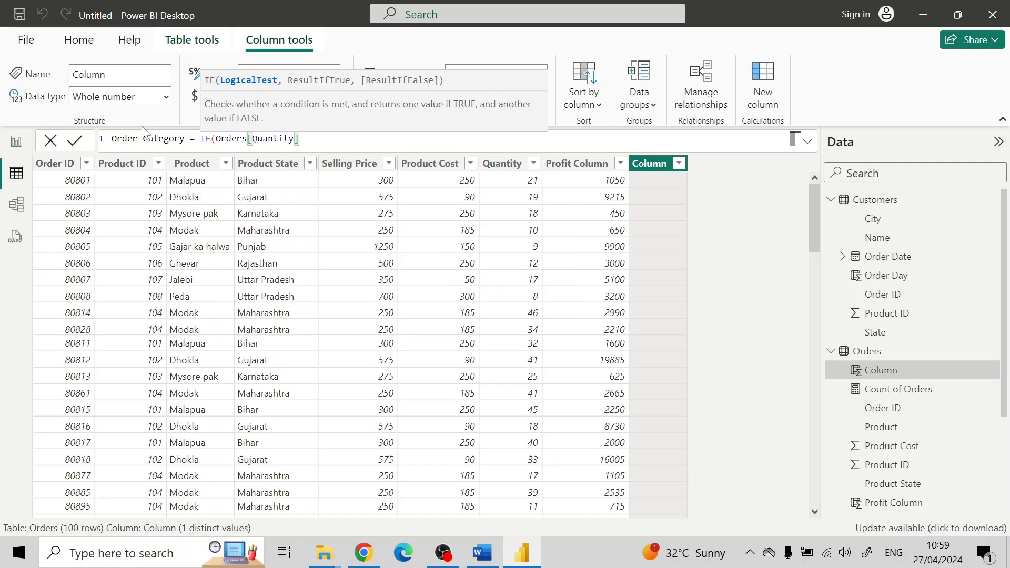
text(< 30, )
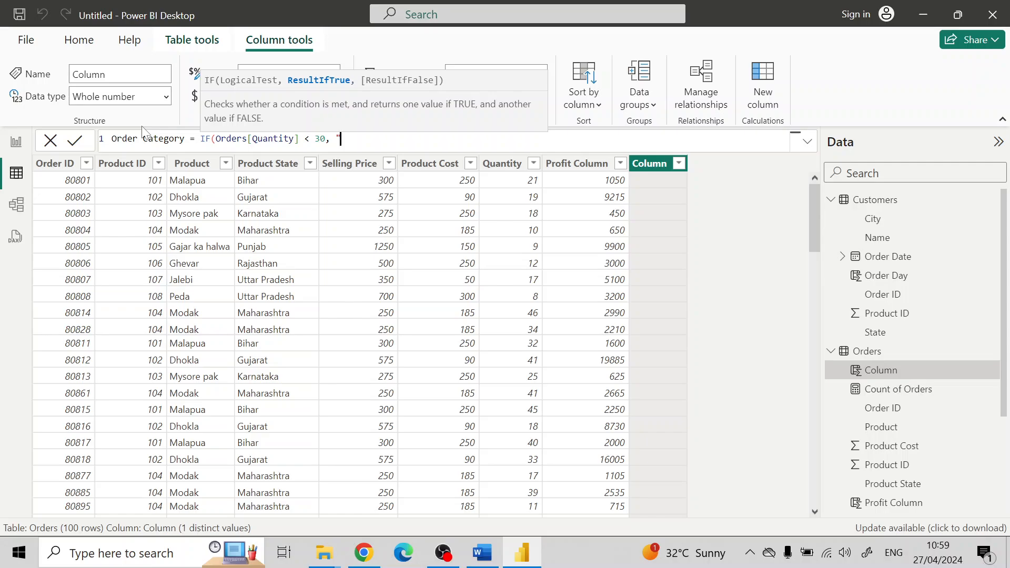
text("Small Order", "Large po)
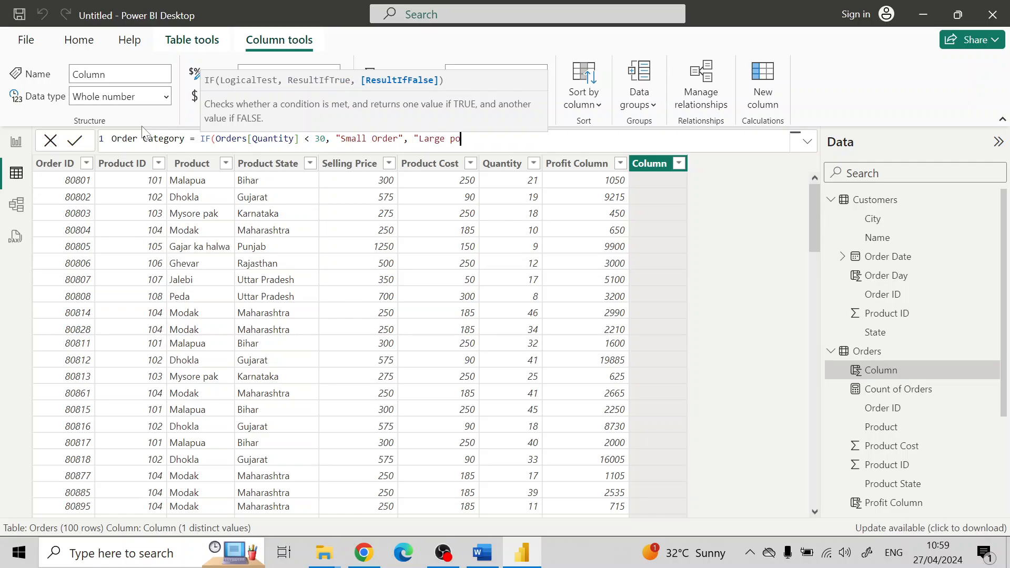
key(BackSpace)
key(BackSpace)
text(Order"))
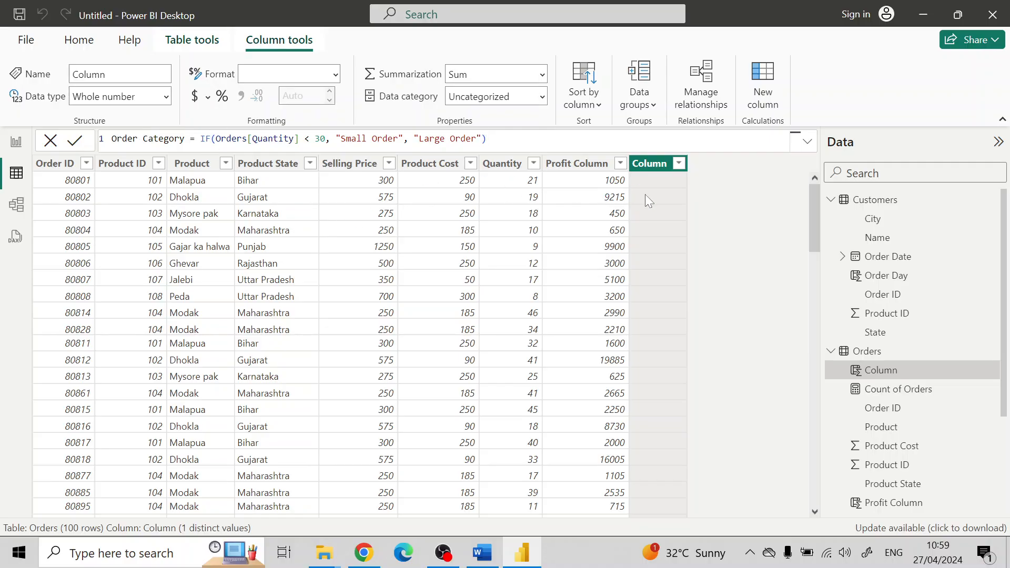
key(Return)
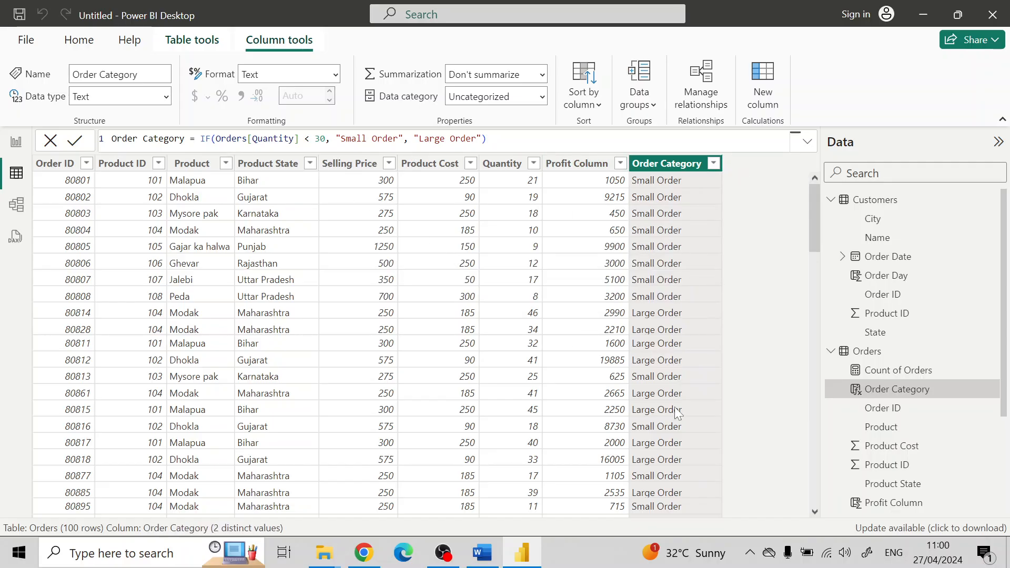
- Check the Order Category values against the quantities in the Orders rows and return to the report page
scroll(676, 415, down, 2)
scroll(677, 415, up, 2)
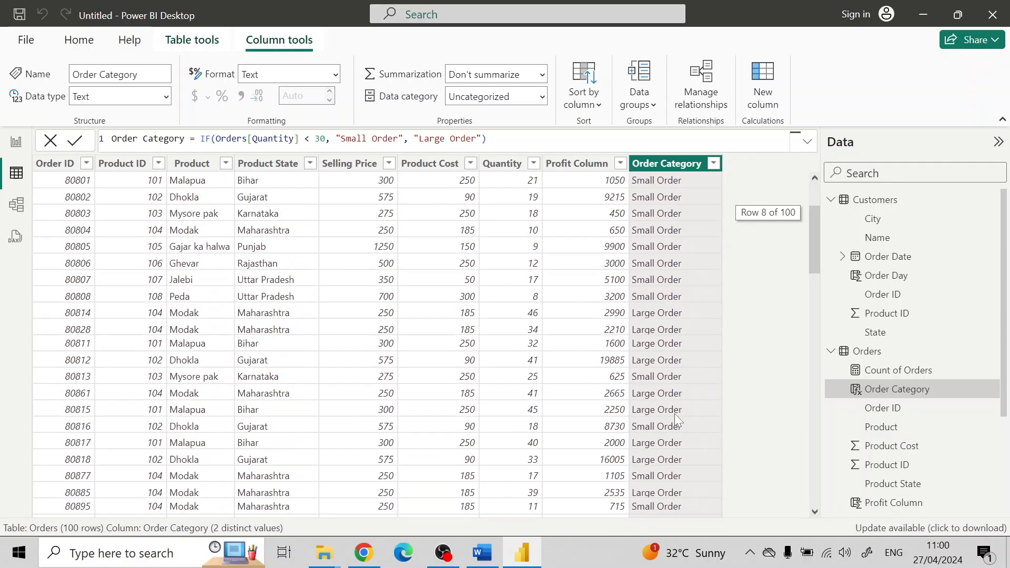
click(16, 142)
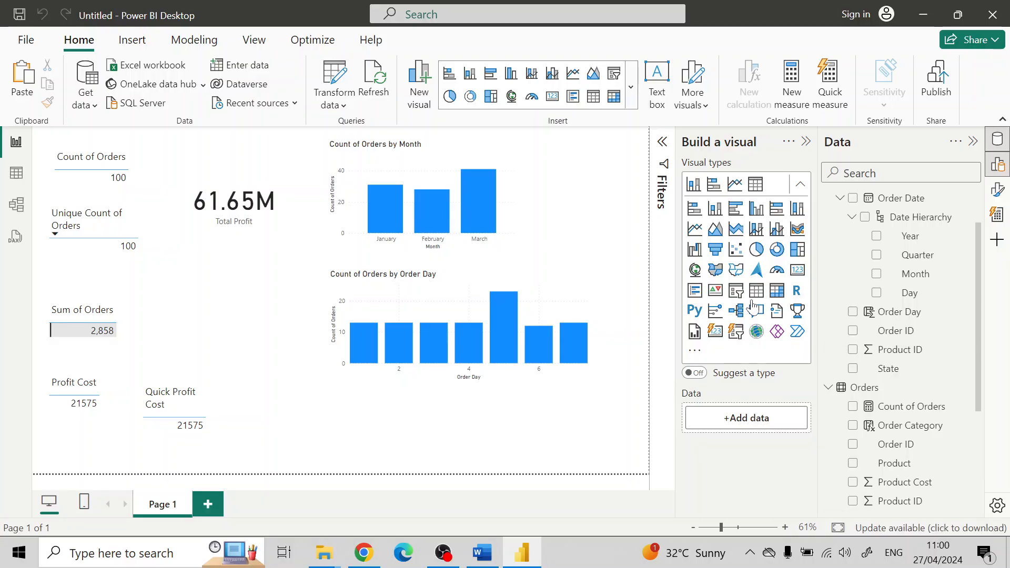
- Add an empty donut chart to the page, enlarge it and place it in the free area below the Order Day chart's left end
click(777, 252)
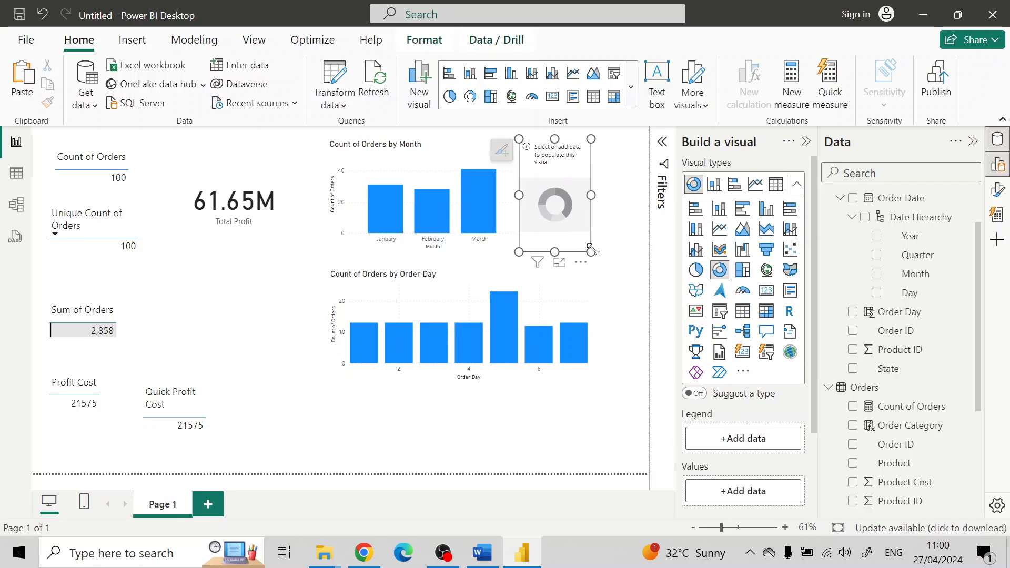
drag(591, 250, 640, 270)
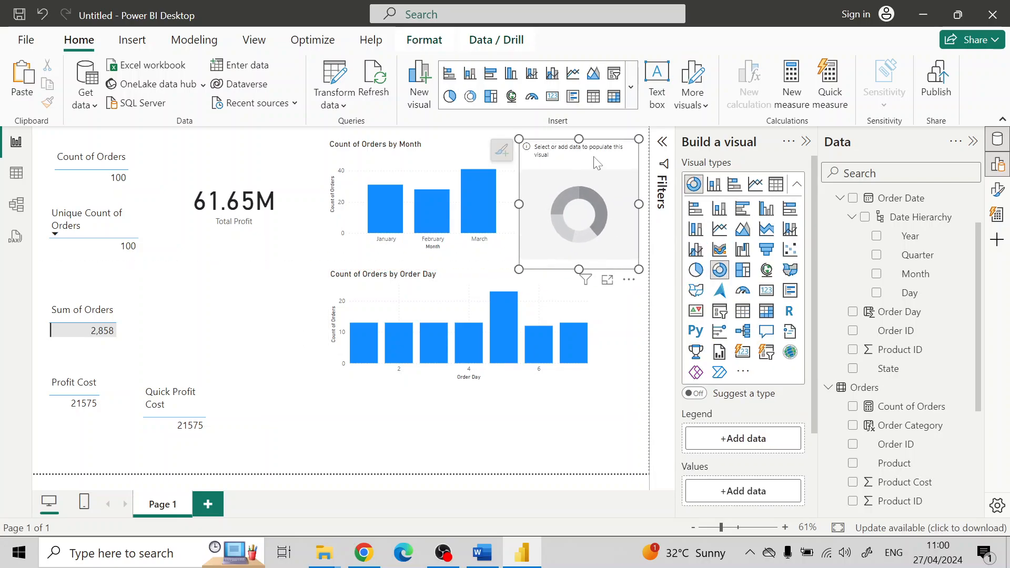
drag(597, 163, 295, 377)
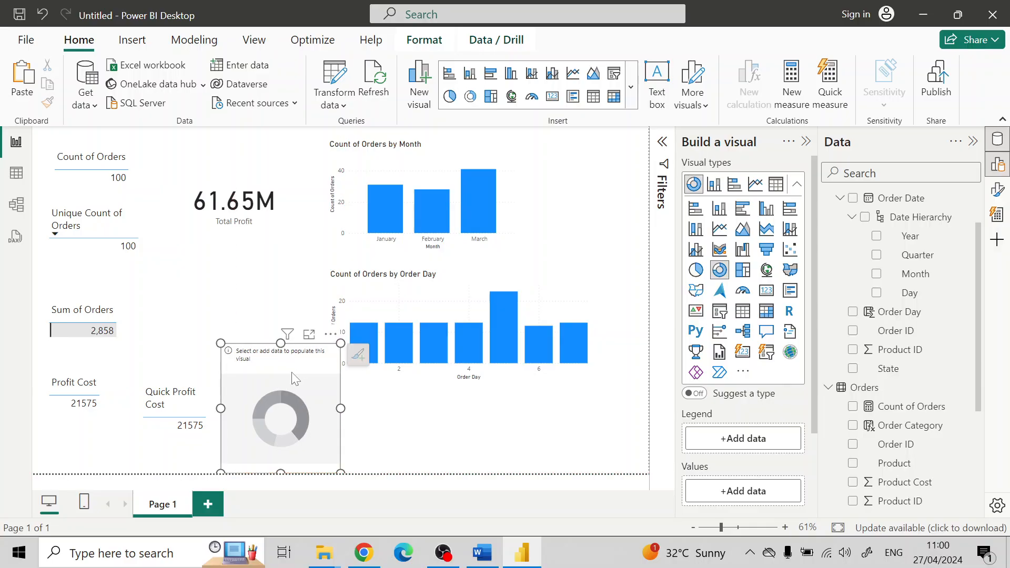
- Remove the Quick Profit Cost card and place the donut chart beside the Profit Cost card, widening it up to the Order Day chart
click(162, 437)
drag(163, 437, 74, 467)
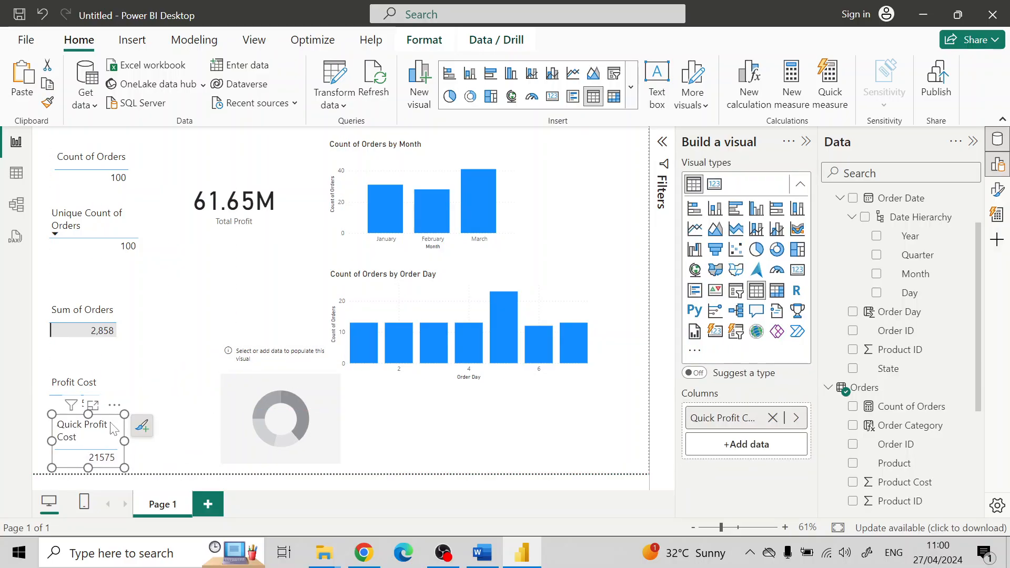
click(234, 400)
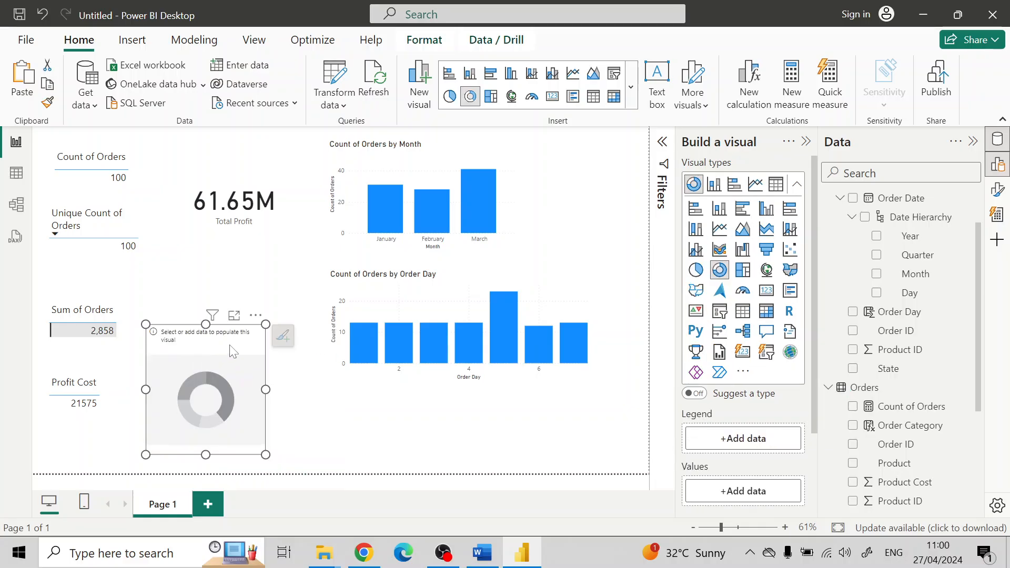
drag(295, 463, 308, 463)
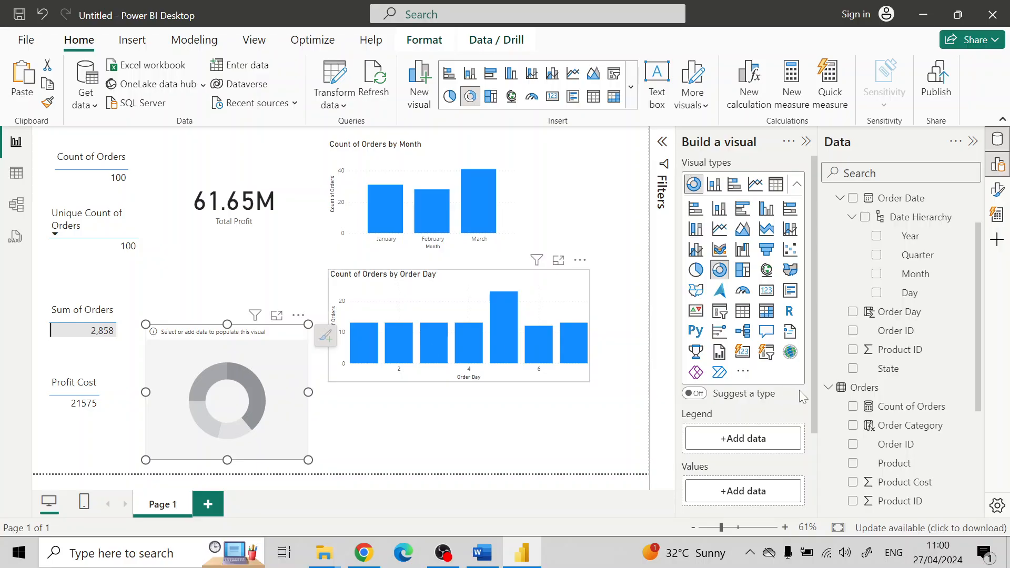
- Set the donut chart to show the count of Order Category as values, with Order Category as the legend
scroll(772, 504, down, 3)
scroll(889, 442, down, 5)
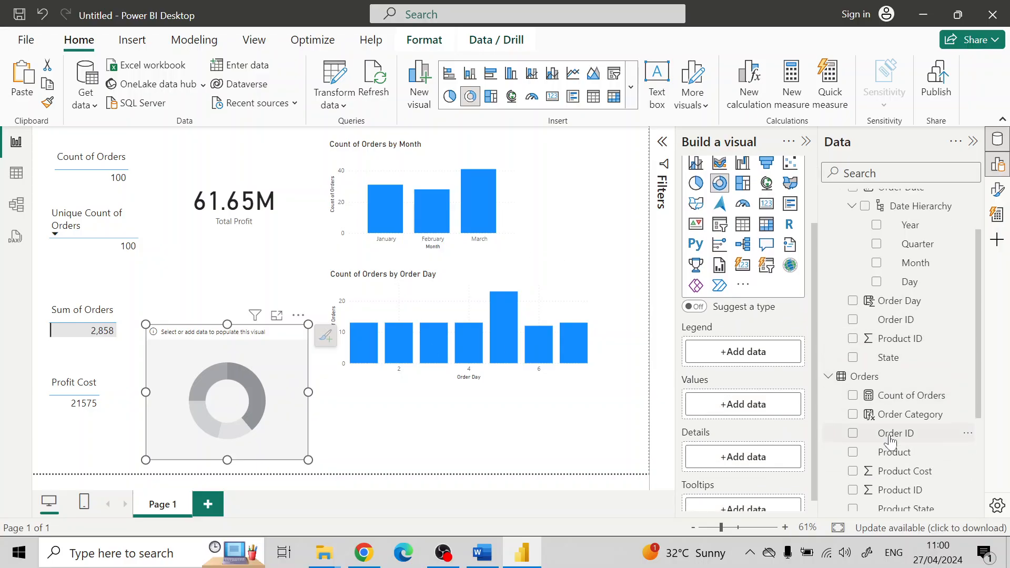
scroll(890, 442, down, 1)
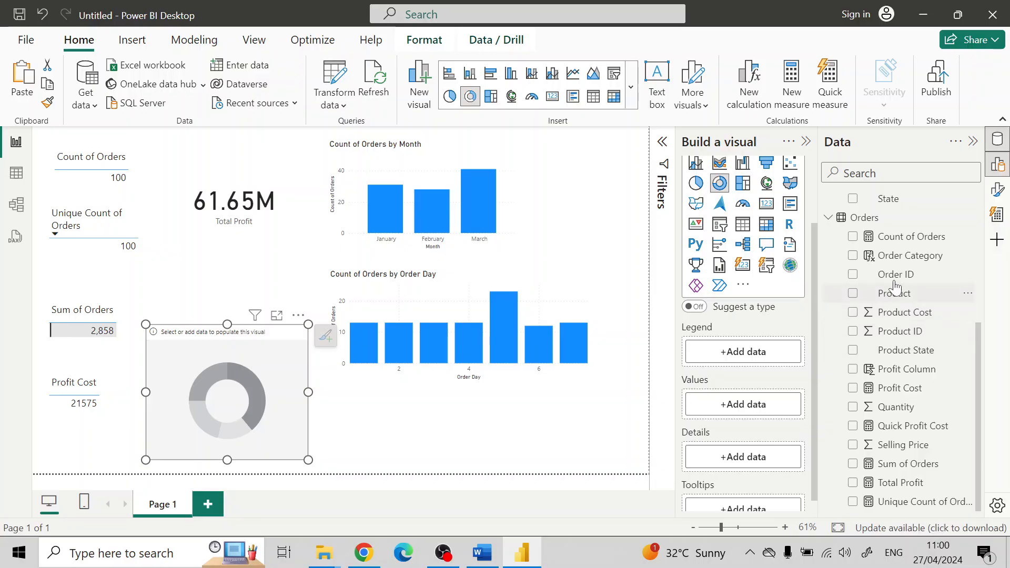
drag(904, 257, 743, 410)
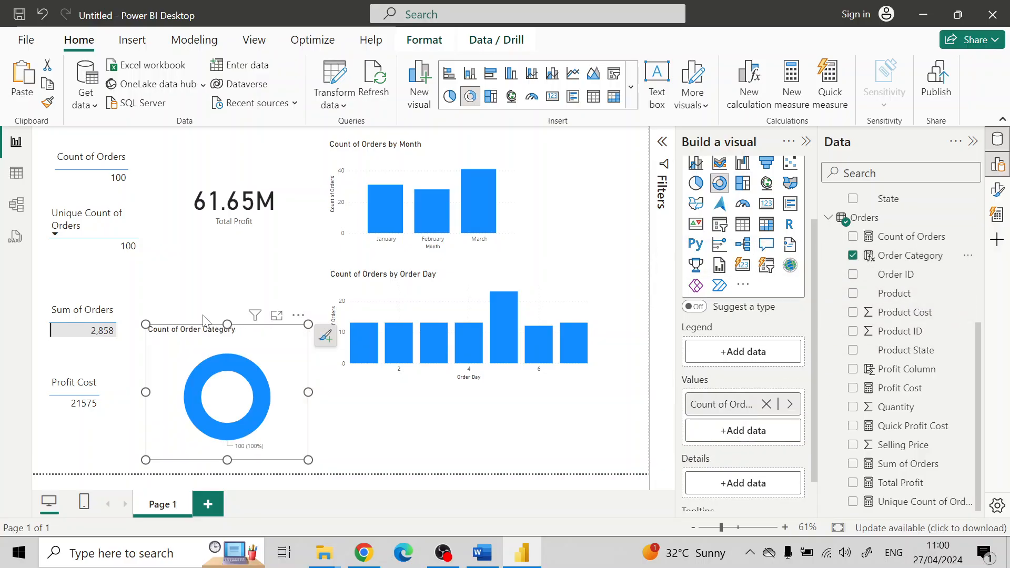
drag(899, 255, 744, 349)
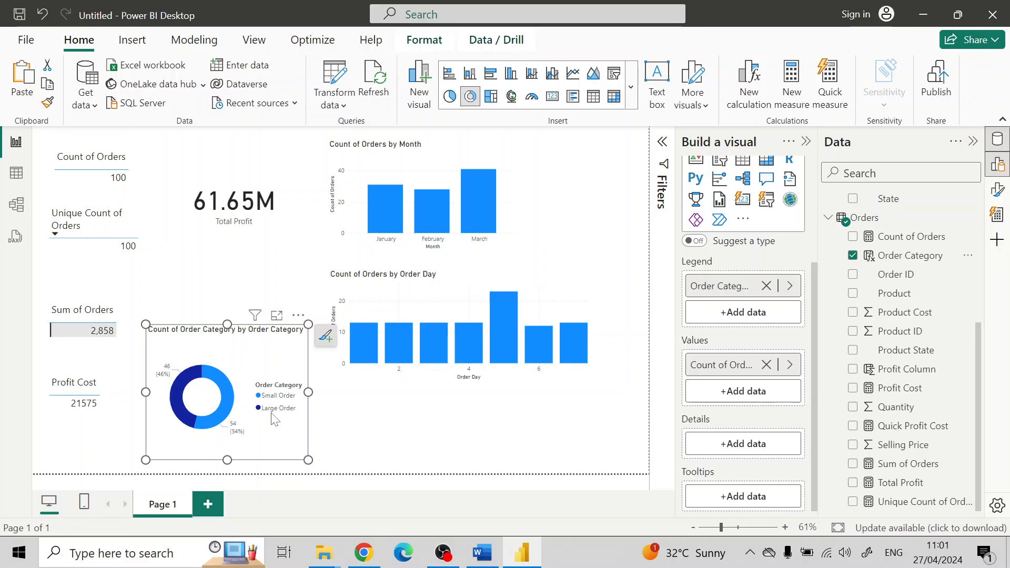
key(alt+Tab)
key(Escape)
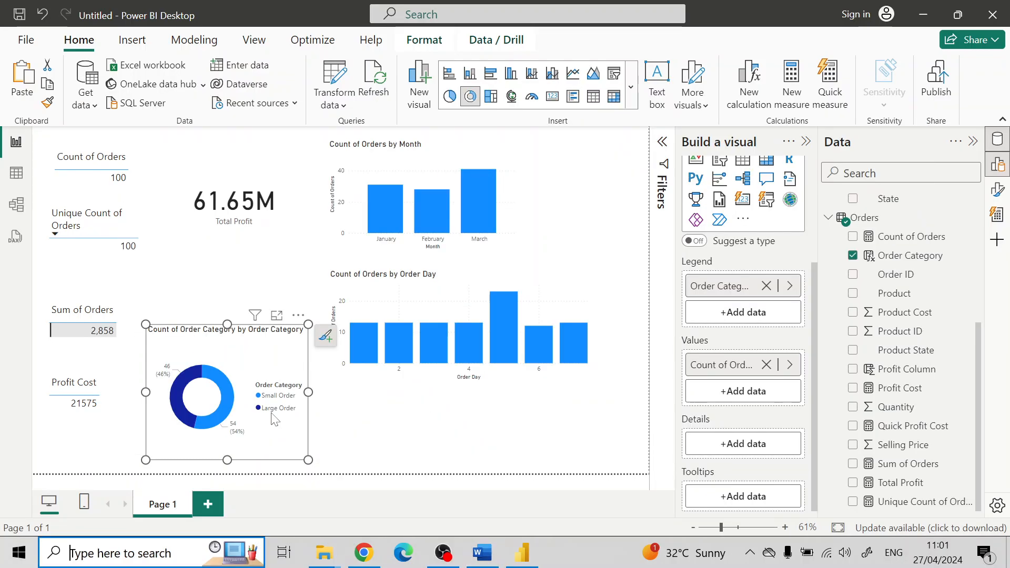
key(super)
key(Escape)
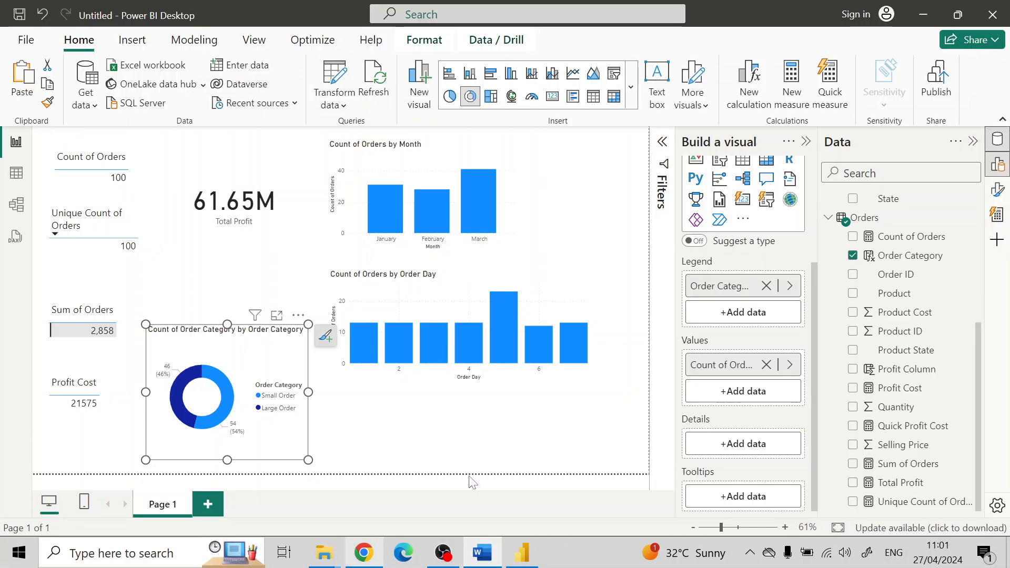
- Cross-filter the report by the Small Order and Large Order slices in turn to compare the cards and bar charts, and clear the selection
click(389, 416)
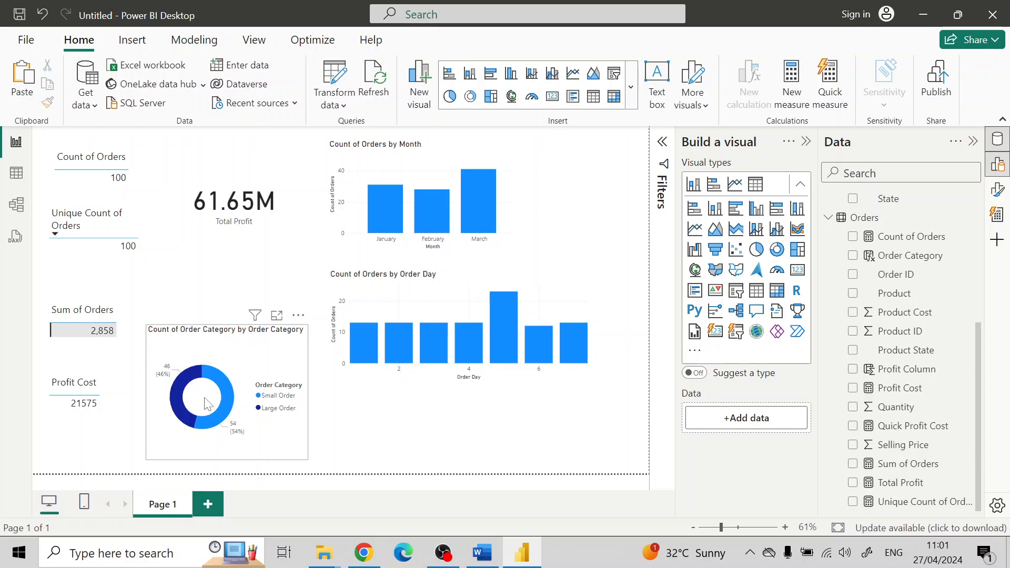
mouse_move(224, 391)
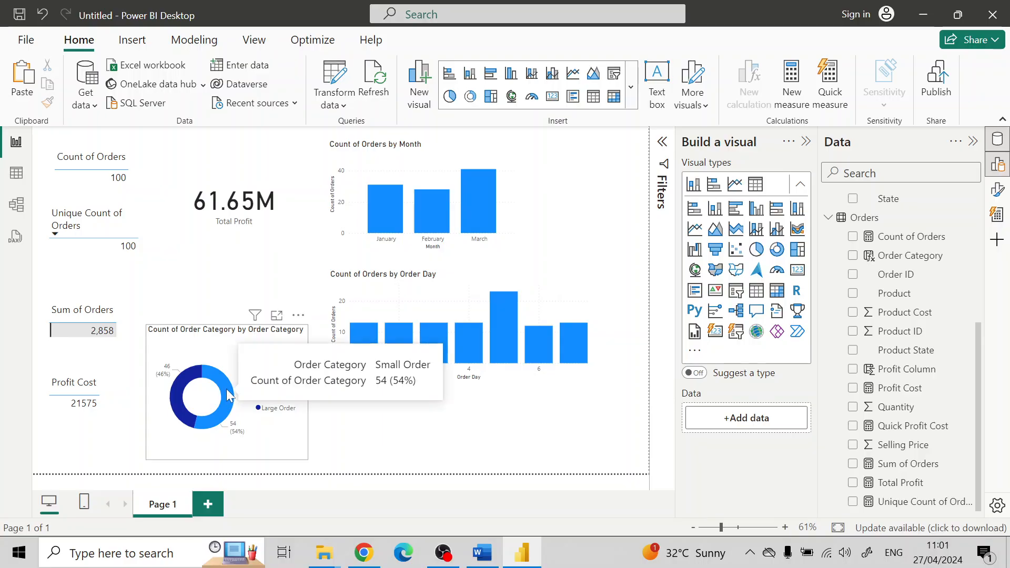
click(229, 395)
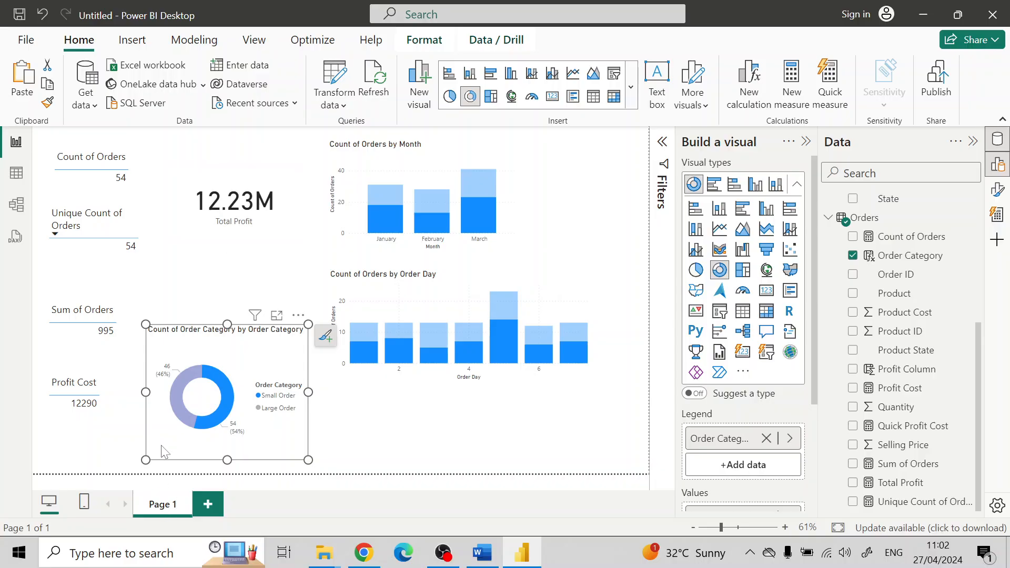
click(180, 390)
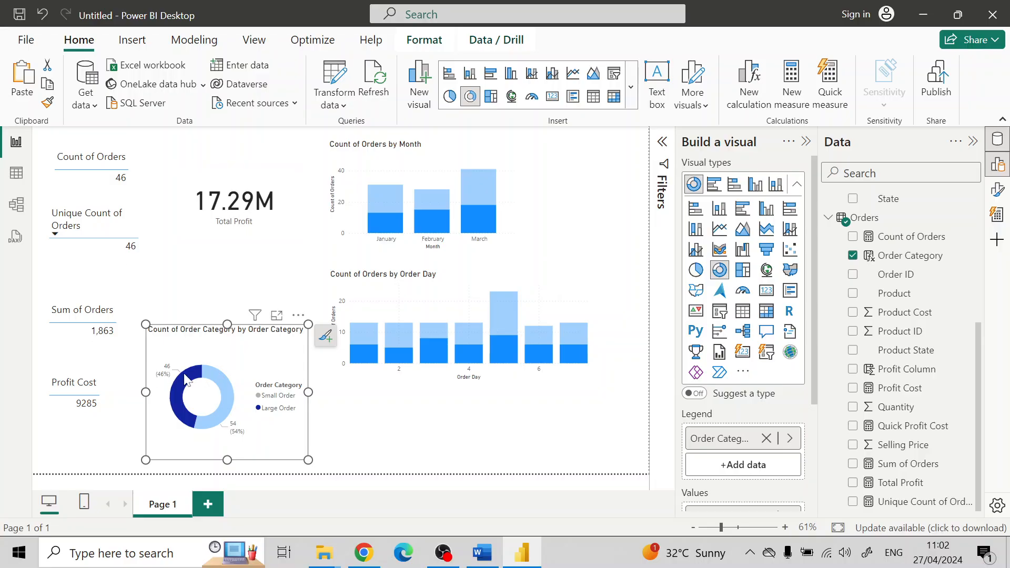
mouse_move(185, 372)
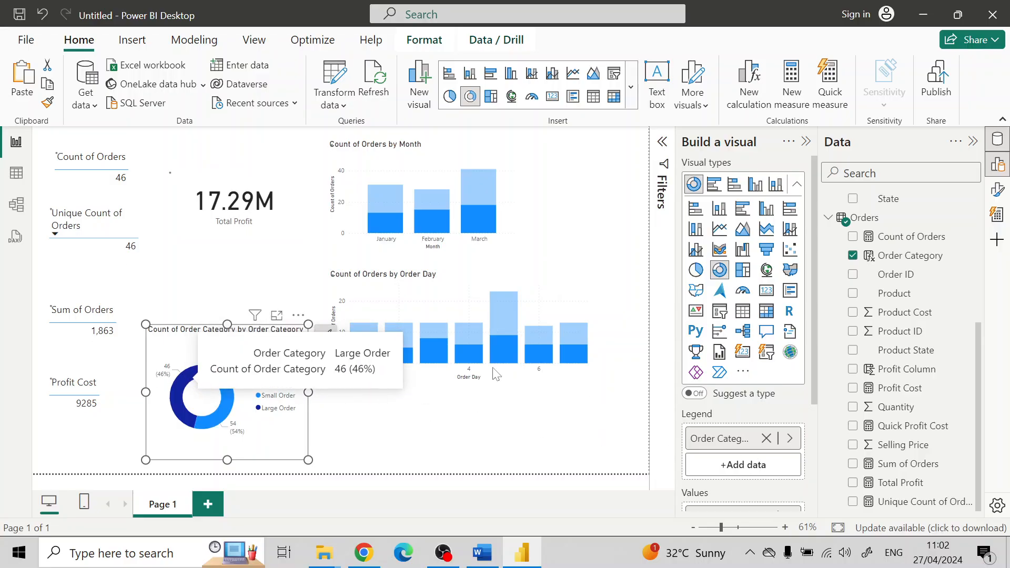
click(229, 409)
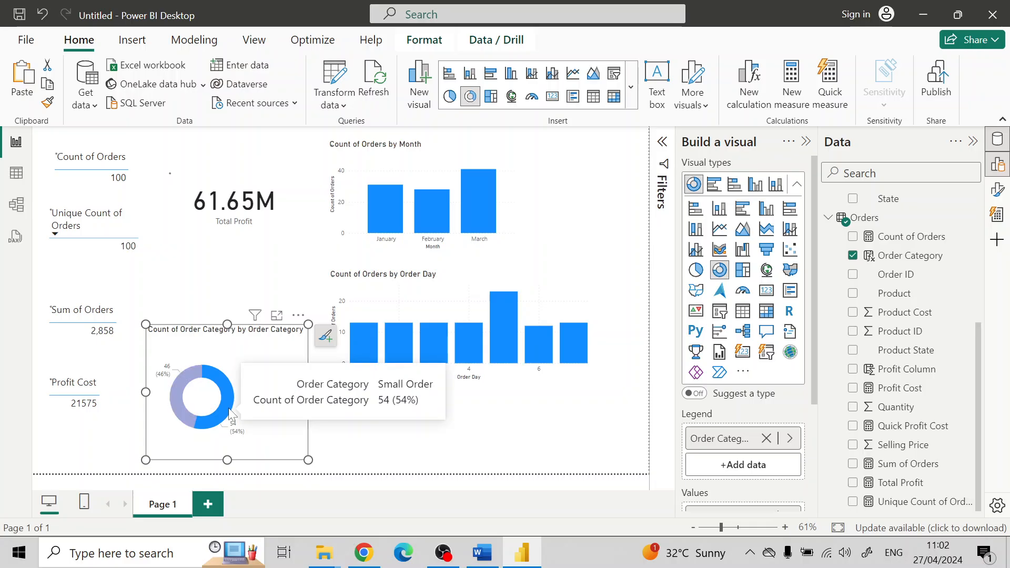
click(178, 393)
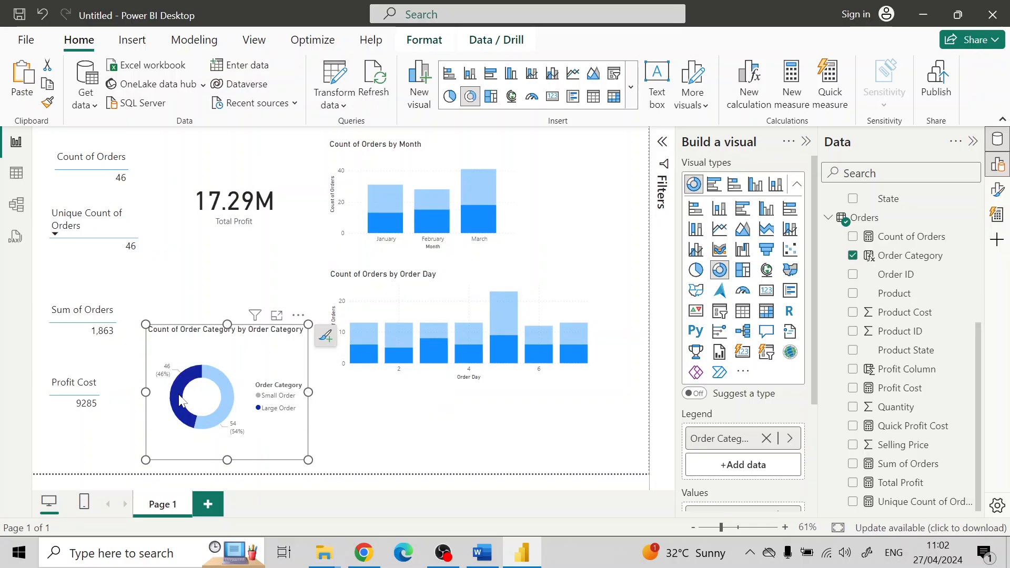
click(179, 393)
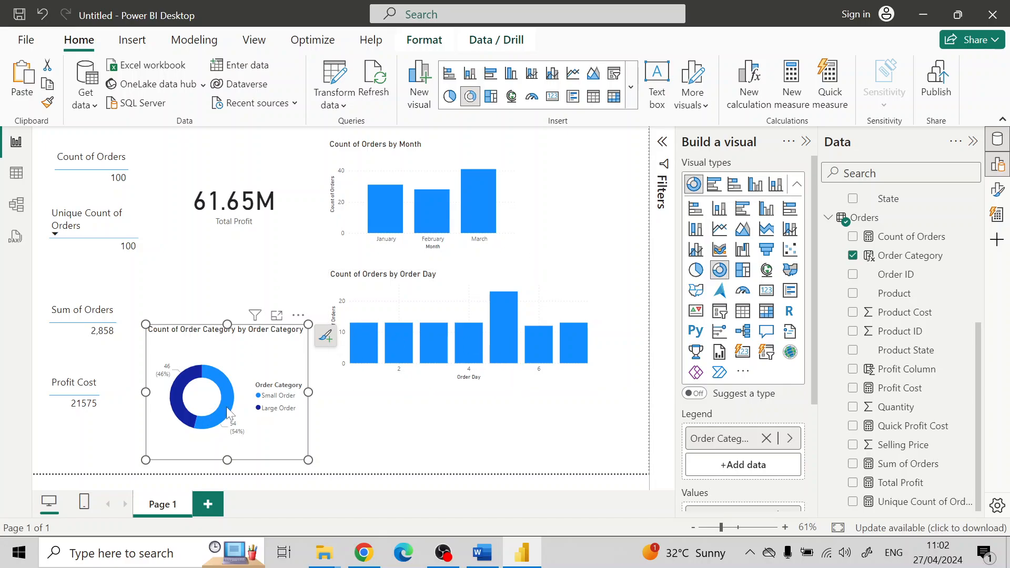
click(226, 390)
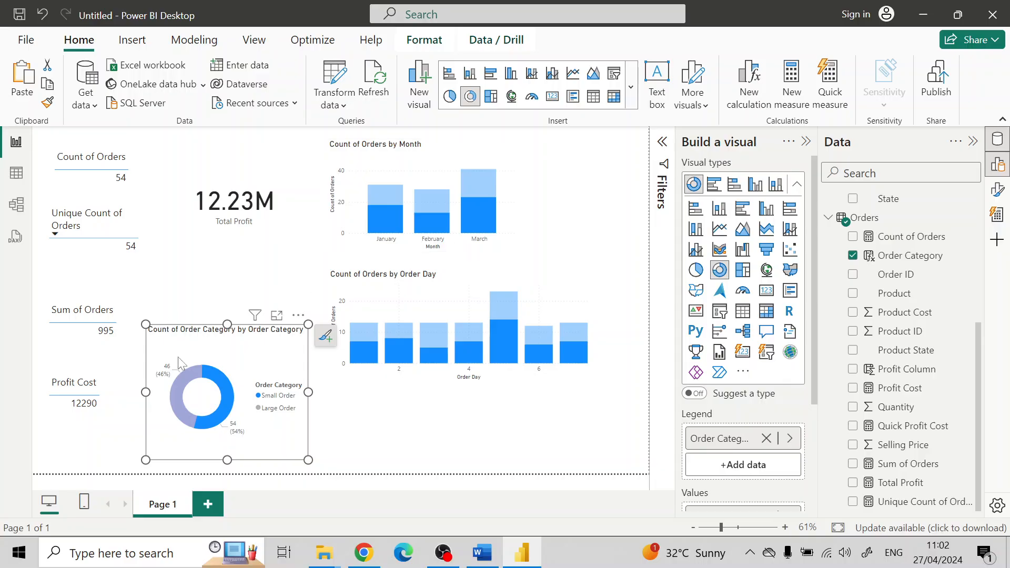
click(175, 390)
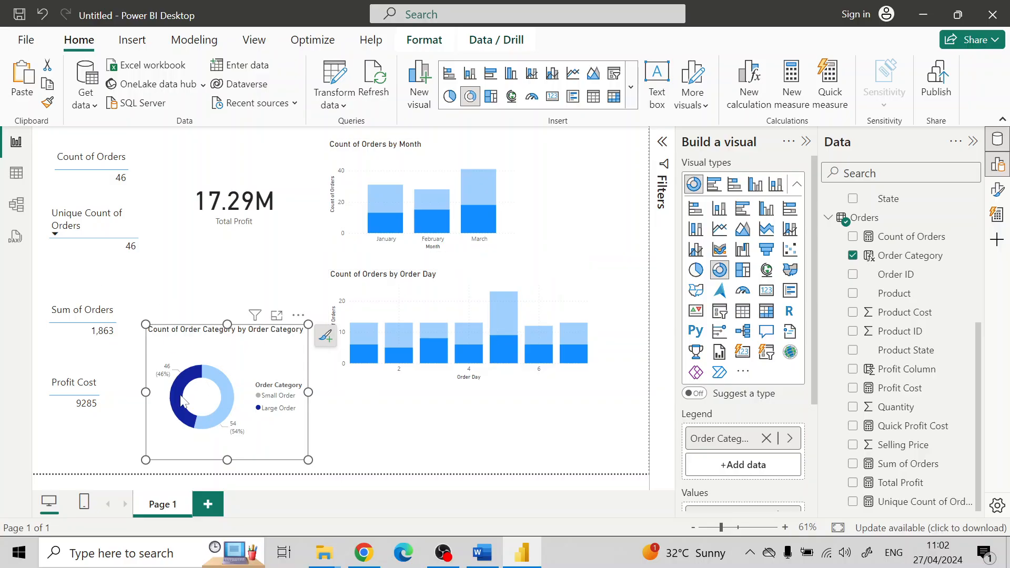
mouse_move(184, 409)
click(278, 429)
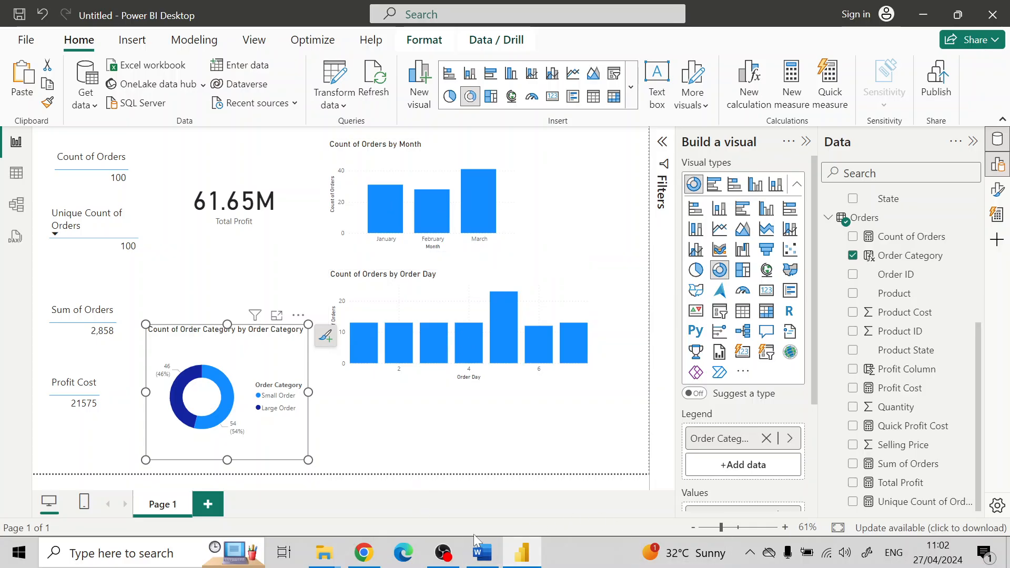
click(453, 557)
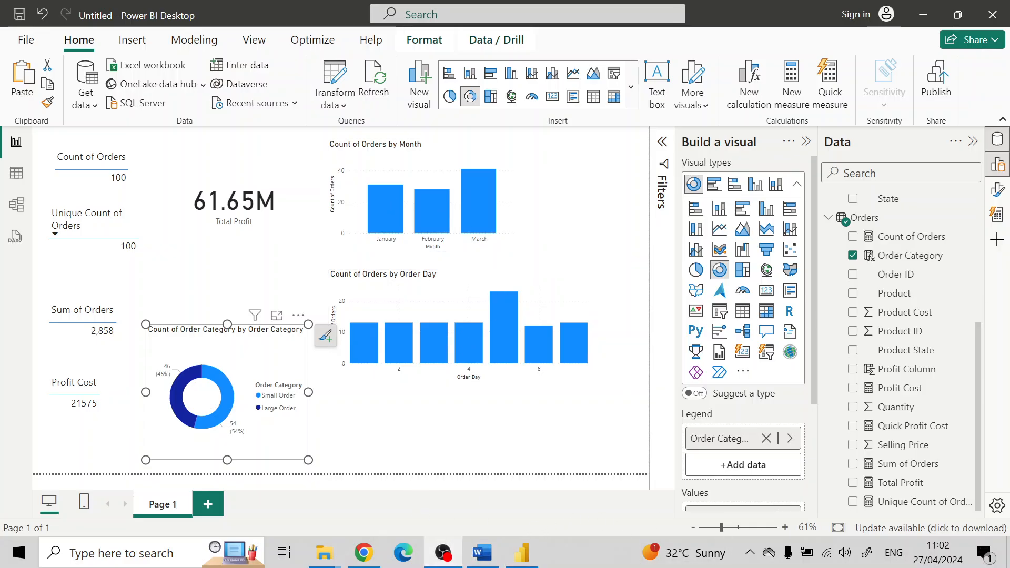